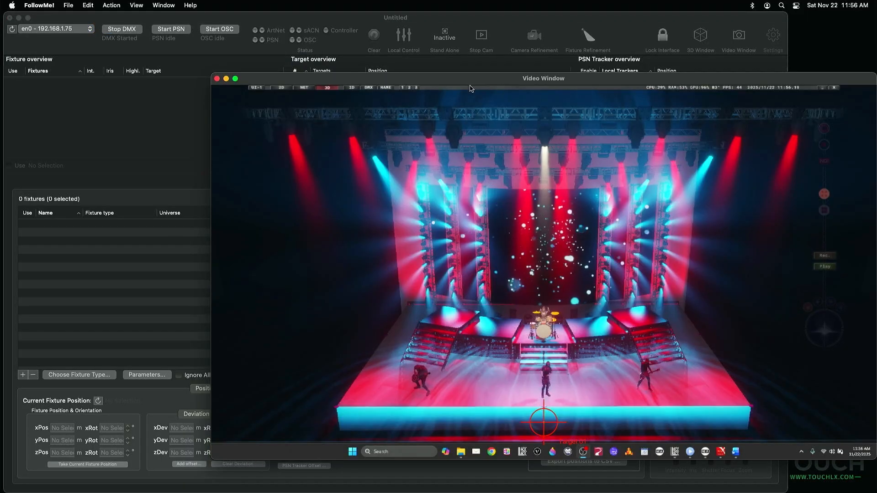
- Move the Video Window aside and close it to reveal the full fixture setup
left_click_drag(470, 81, 518, 68)
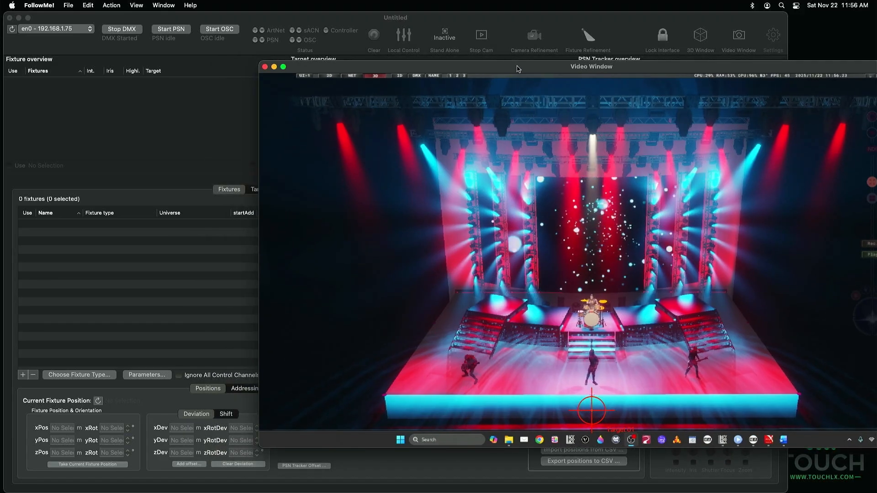
left_click_drag(518, 68, 638, 62)
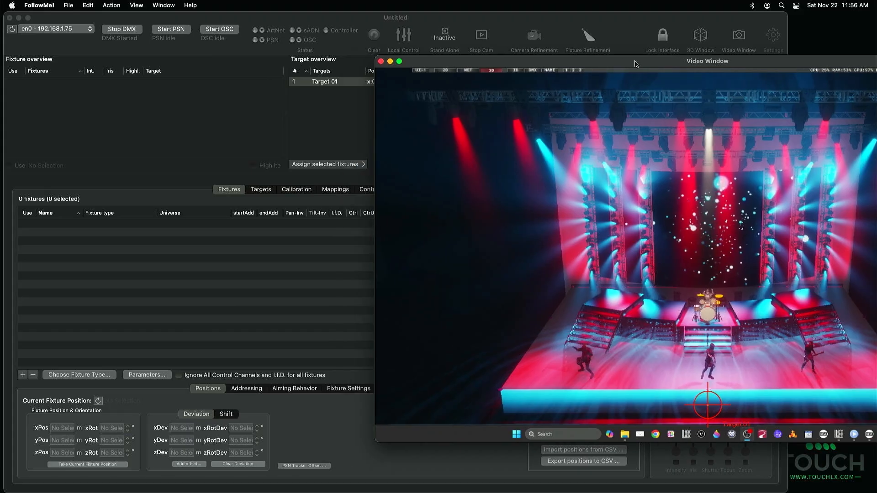
left_click(386, 62)
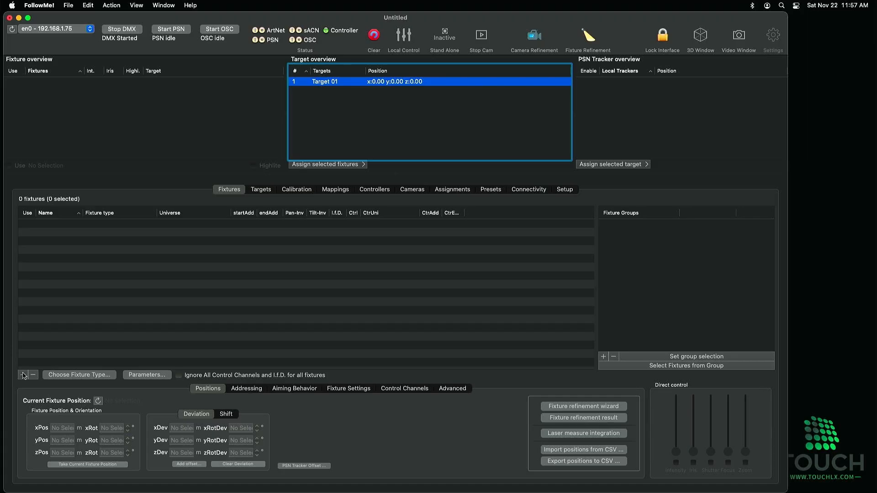
- Add nine new fixtures to the empty fixture list
left_click(24, 375)
left_click(24, 375)
left_click(24, 375)
left_click(24, 375)
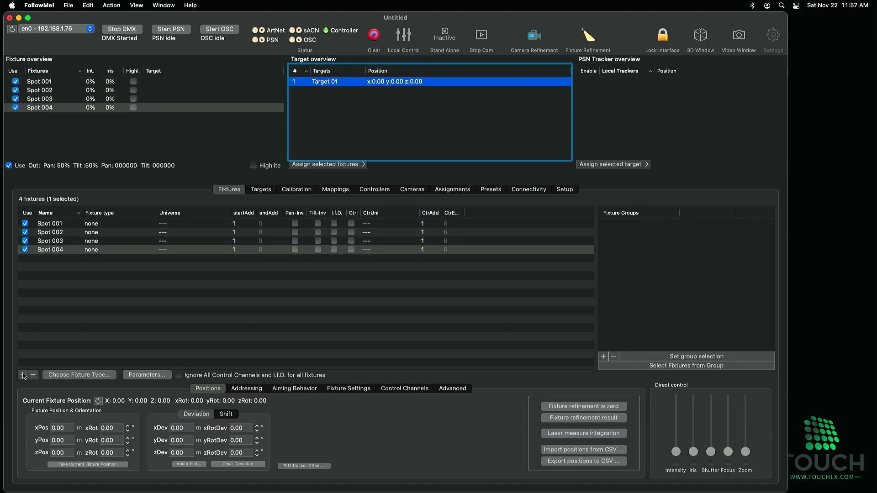
left_click(24, 375)
left_click(24, 376)
left_click(24, 375)
left_click(24, 375)
left_click(25, 376)
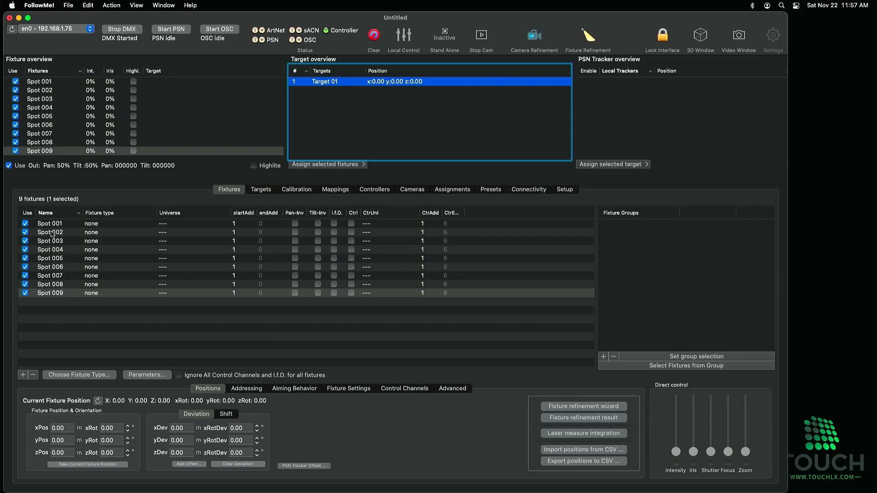
- Assign the fixture type "Martin - Mac Ultra Performance - Standard - 48 Ch" to all nine fixtures
left_click_drag(57, 223, 67, 292)
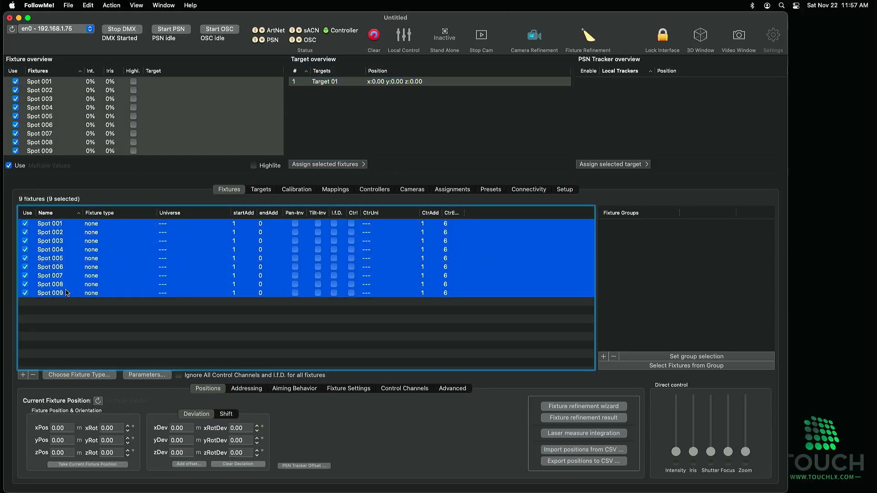
left_click(81, 375)
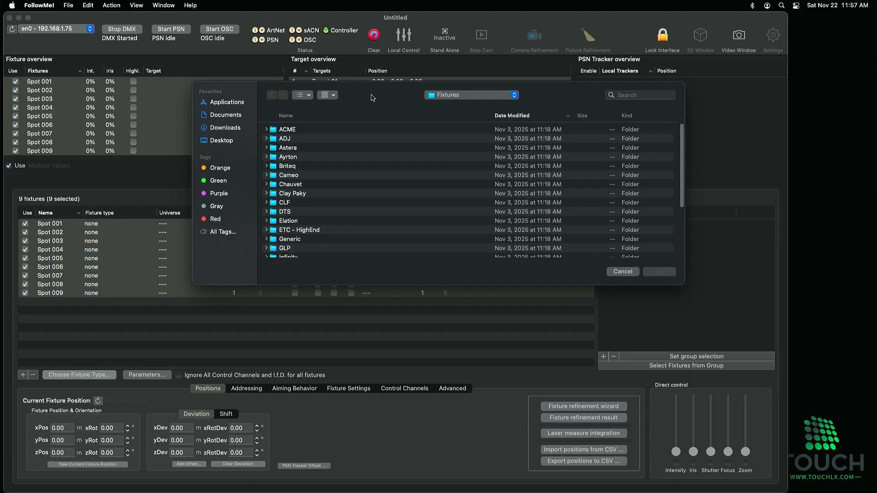
left_click_drag(372, 97, 275, 99)
scroll(211, 227, "down", 3)
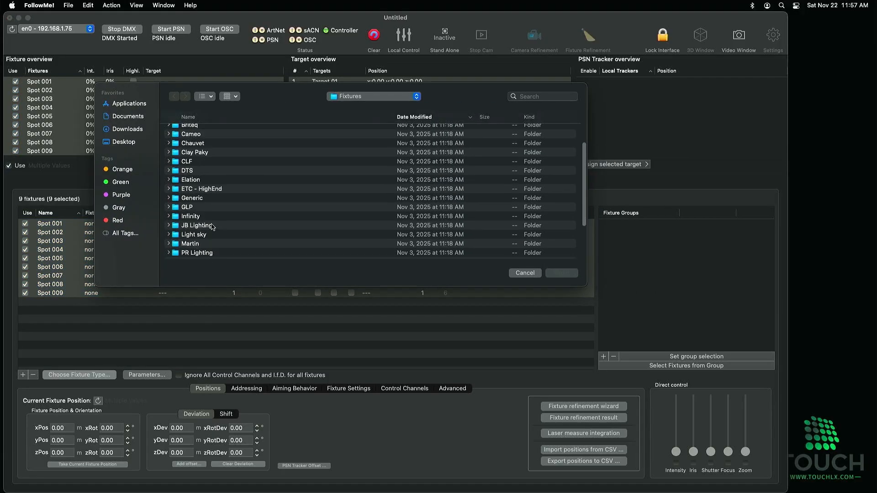
double_click(198, 239)
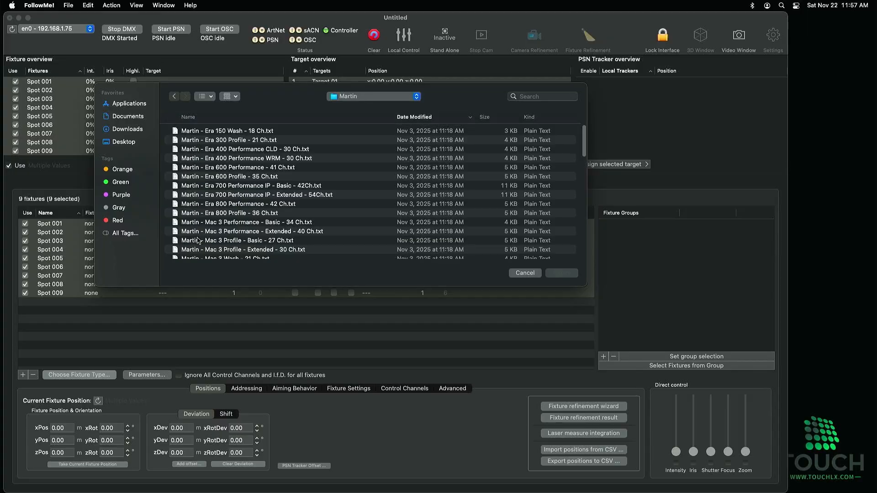
scroll(237, 206, "down", 5)
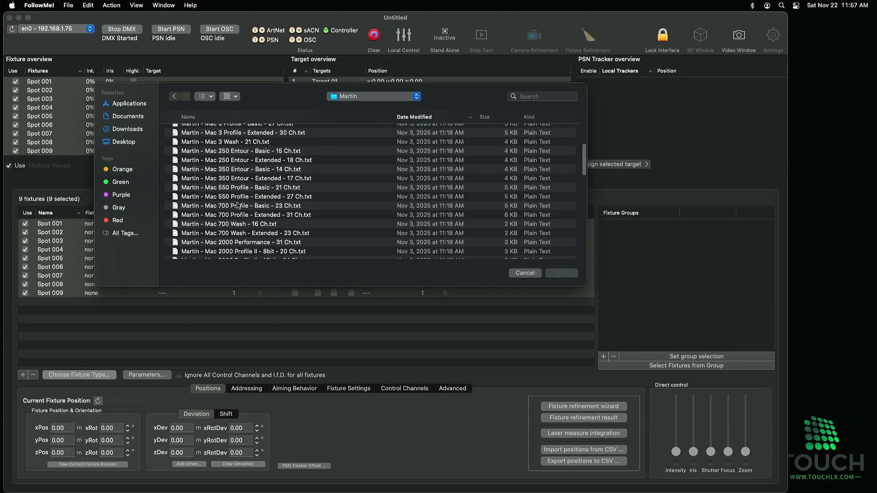
scroll(237, 205, "down", 10)
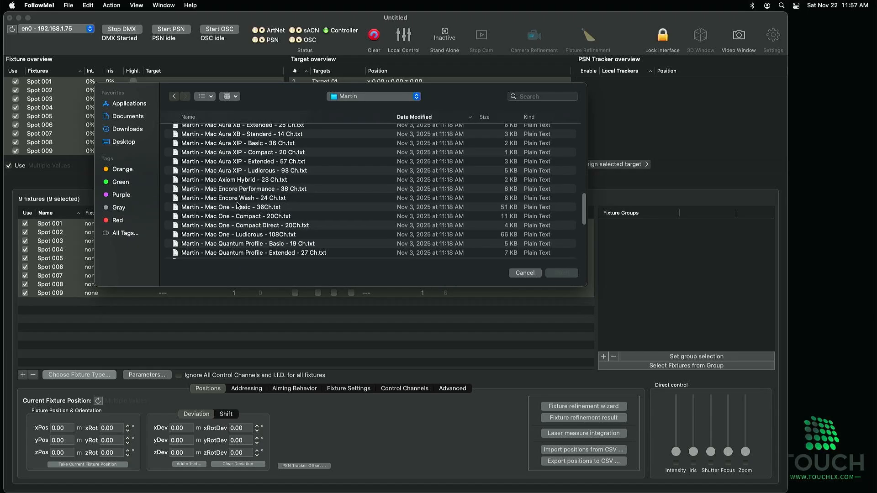
scroll(237, 206, "down", 10)
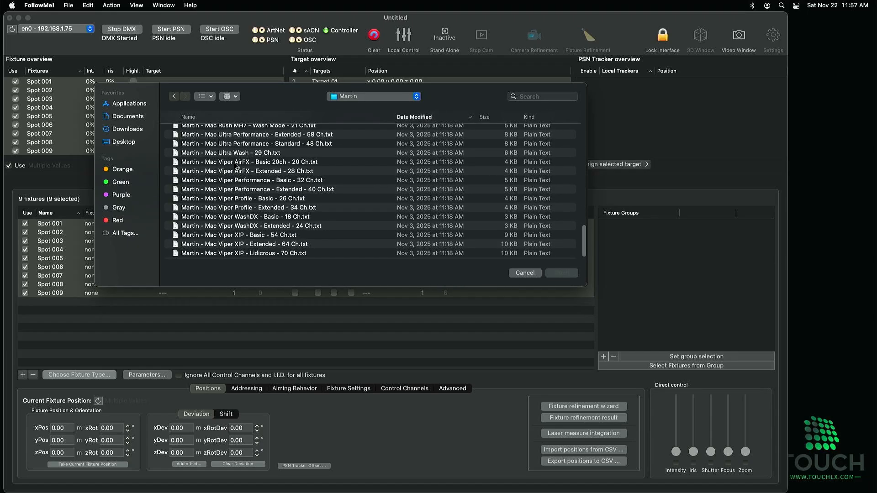
left_click(266, 144)
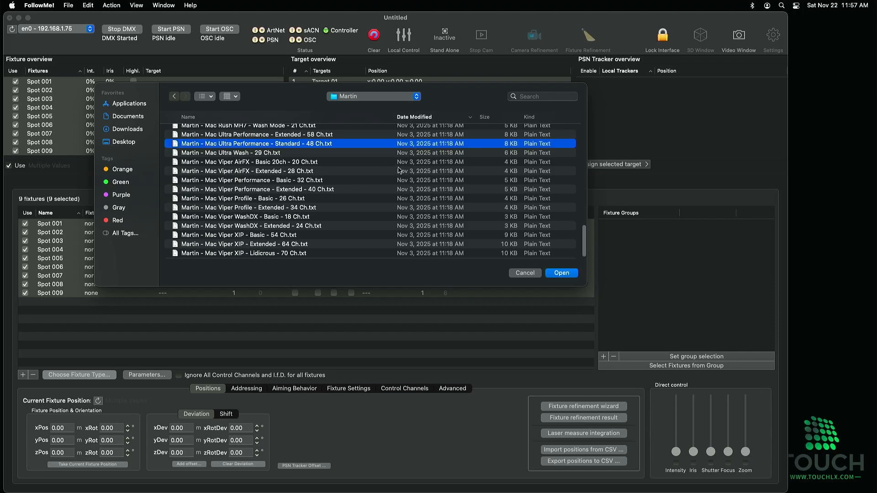
left_click(561, 273)
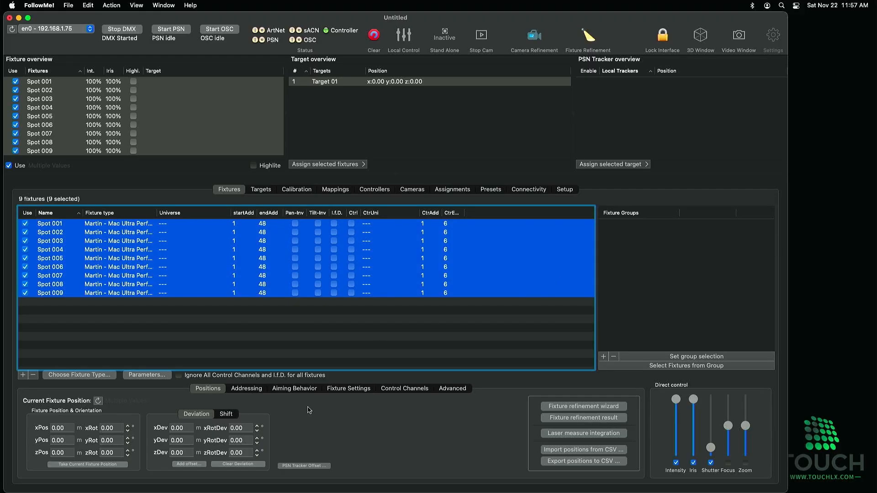
- Enable Intensity from Desk and Fixture Control Channels for all nine fixtures, leaving none selected
left_click(349, 392)
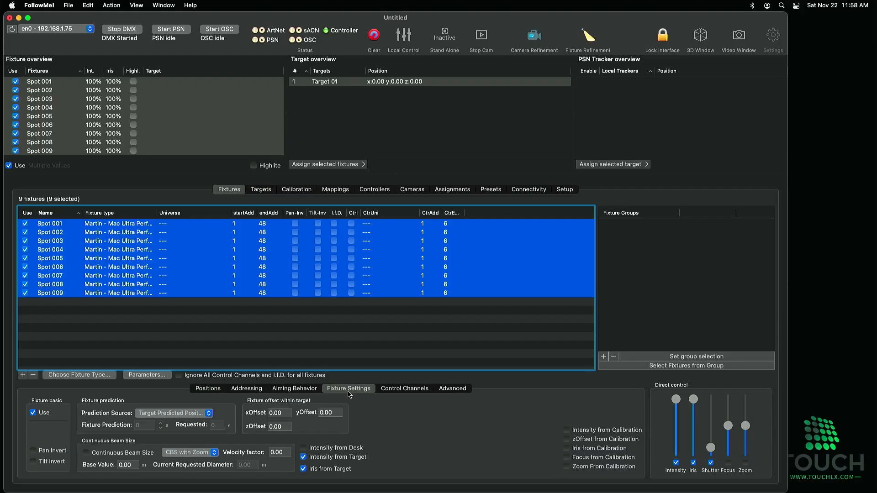
left_click(304, 448)
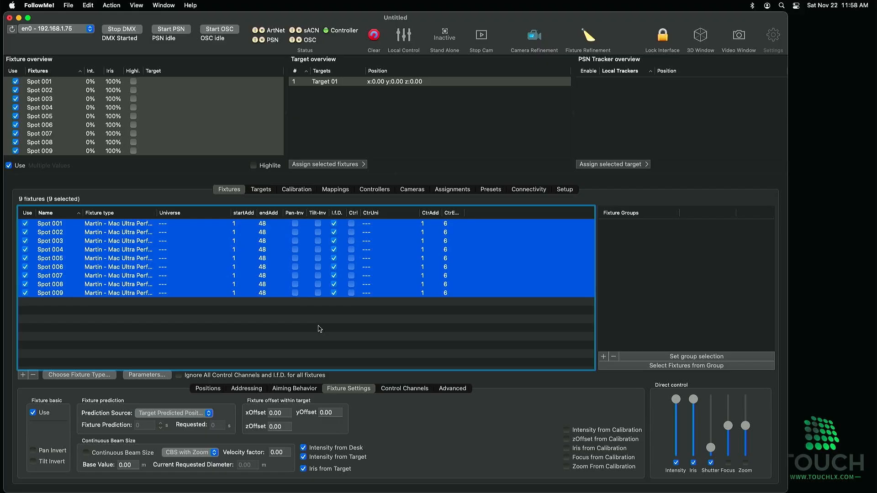
left_click(398, 390)
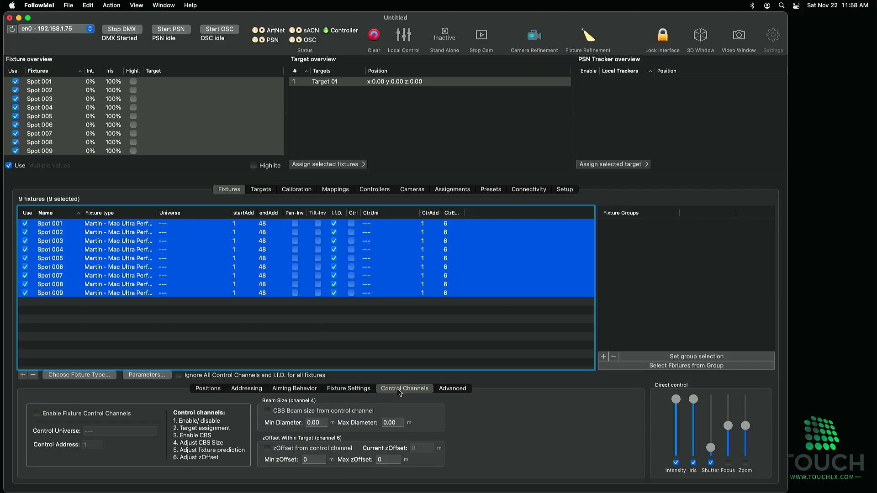
left_click(36, 413)
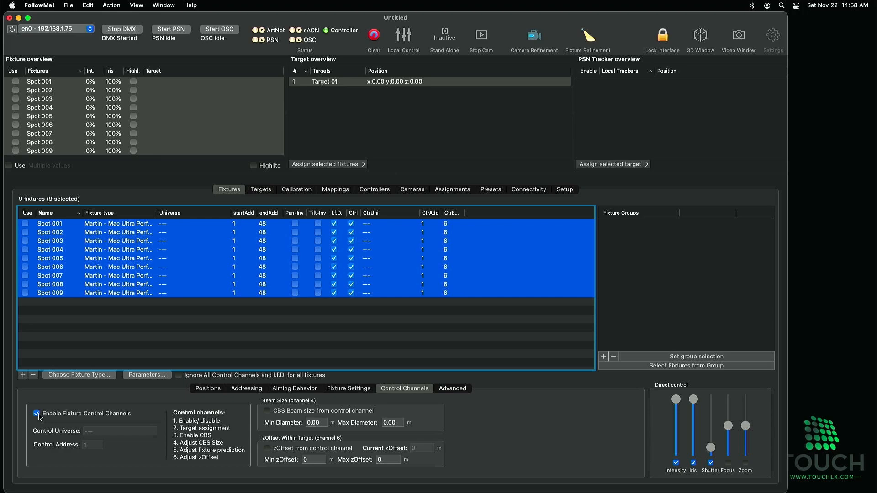
left_click(211, 335)
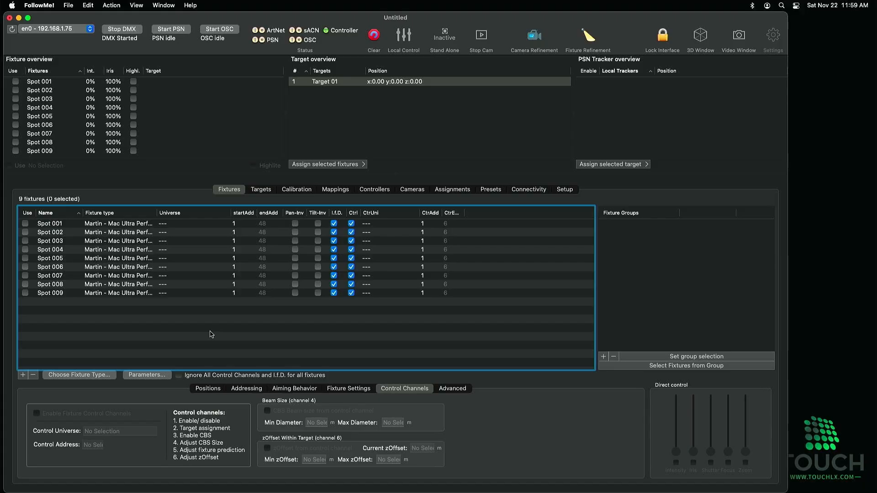
- Rename fixture Spot 001 as Spot 201
double_click(52, 223)
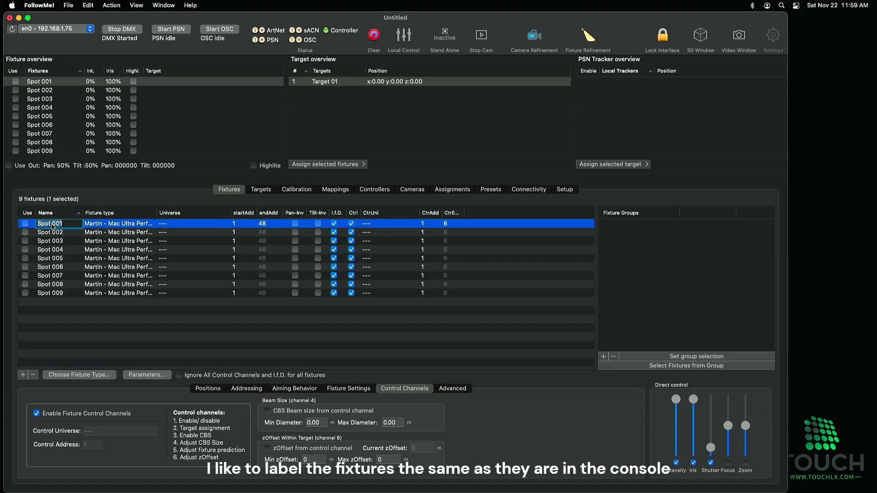
key("Right")
key("BackSpace")
key("BackSpace")
key("BackSpace")
key("BackSpace")
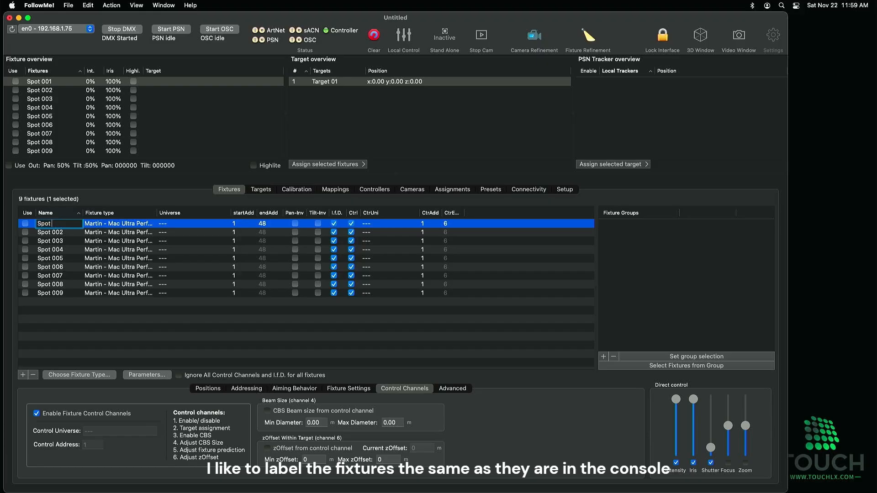
type("201")
key("Return")
- Rename fixture Spot 002 as Spot 203
double_click(59, 224)
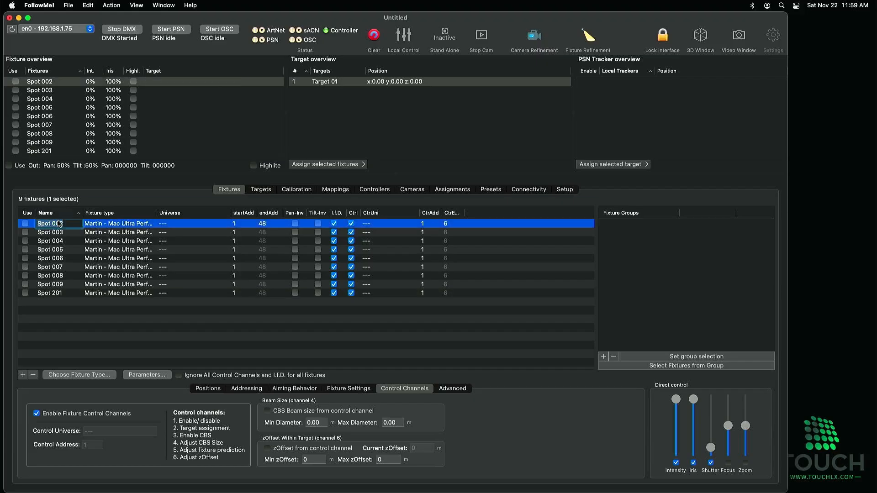
key("Right")
key("BackSpace")
key("BackSpace")
key("BackSpace")
key("BackSpace")
type("203")
key("Return")
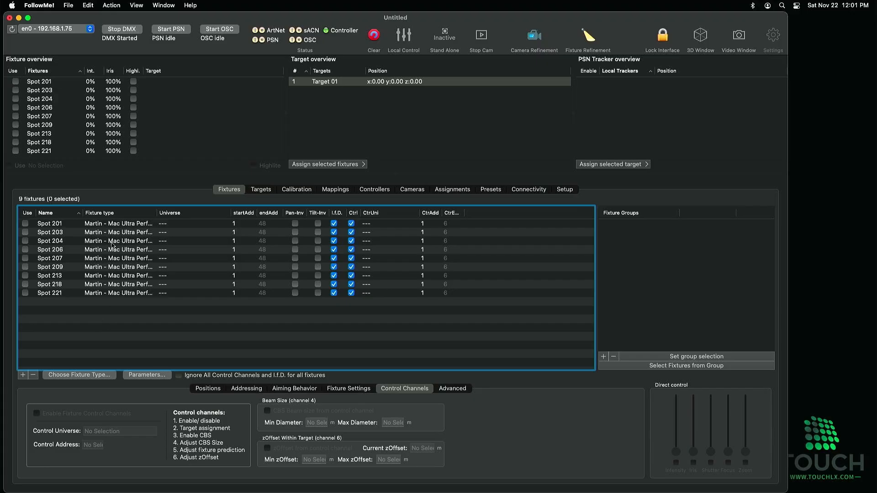
- Sort the fixture list by fixture type and set the DMX address of Spot 203 to 97
left_click(125, 213)
left_click(124, 225)
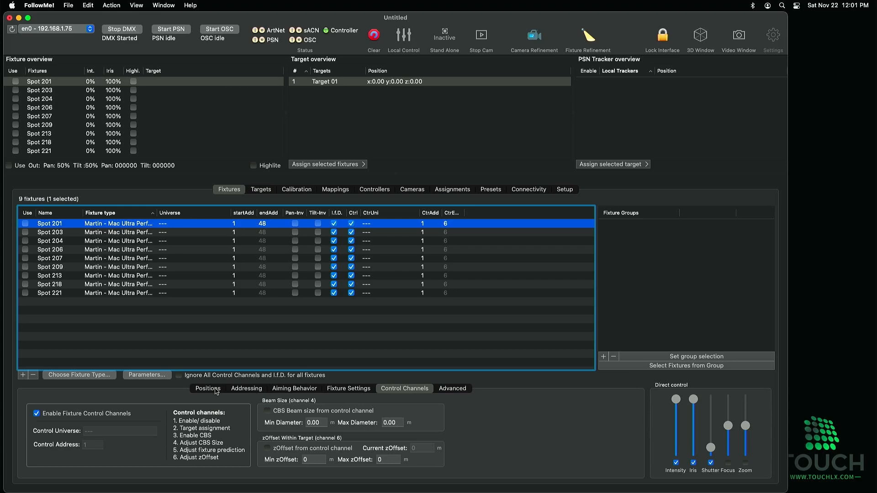
left_click(258, 389)
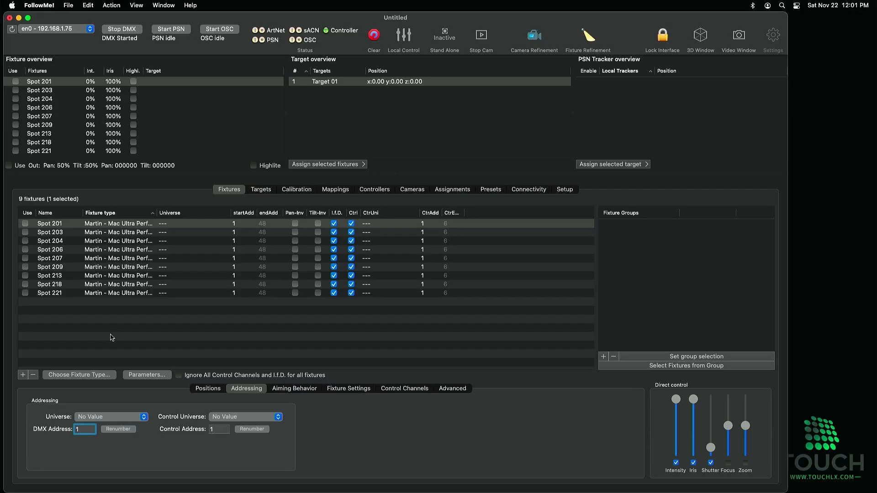
left_click(84, 232)
left_click(135, 322)
left_click(137, 223)
left_click(85, 429)
left_click(132, 232)
double_click(83, 429)
type("97")
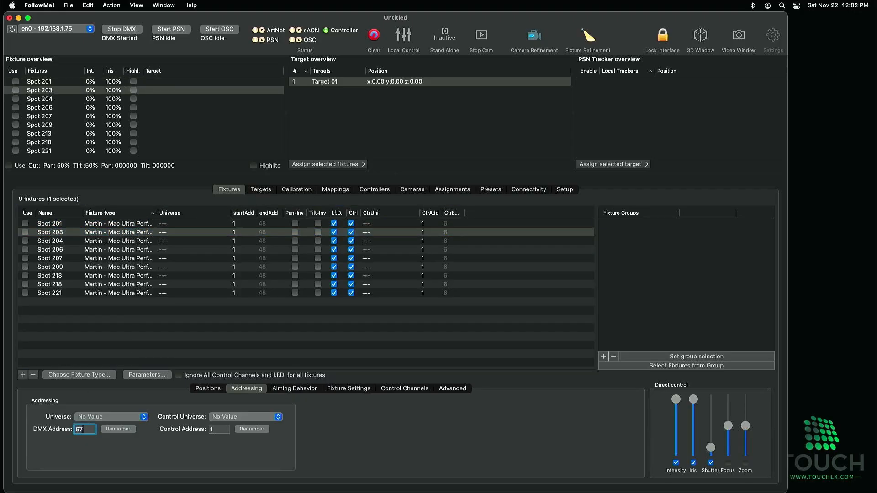
- Set the DMX address of Spot 204 to 145 and of Spot 206 to 241
left_click(134, 241)
double_click(82, 429)
type("145")
key("Return")
left_click(140, 252)
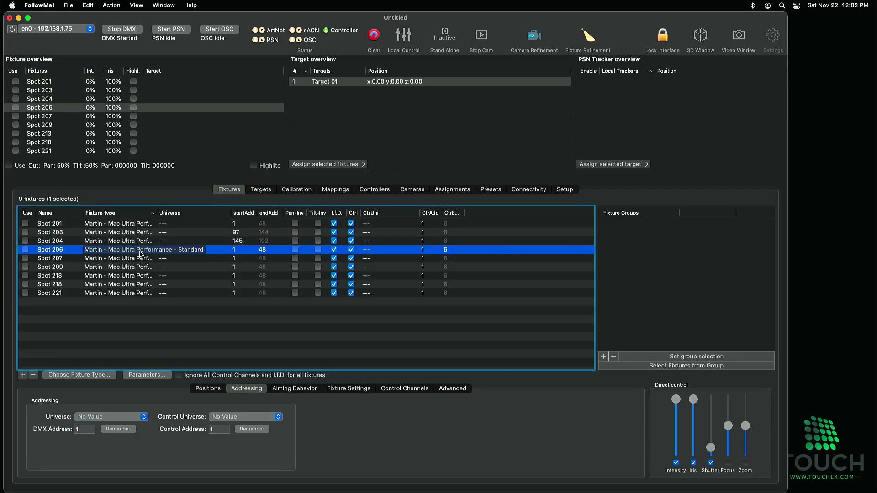
double_click(82, 430)
type("241")
key("Return")
- Set the DMX address of Spot 207 to 289 and of Spot 209 to 385
left_click(137, 259)
double_click(82, 429)
type("289")
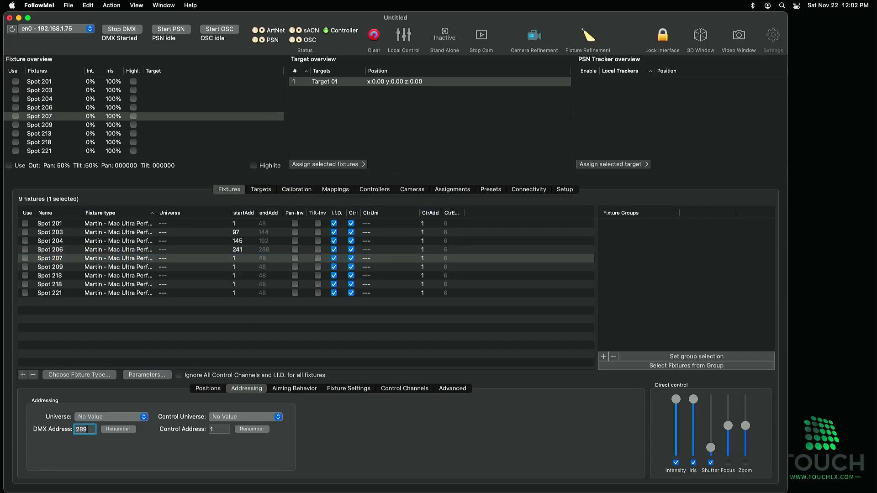
key("Return")
left_click(137, 267)
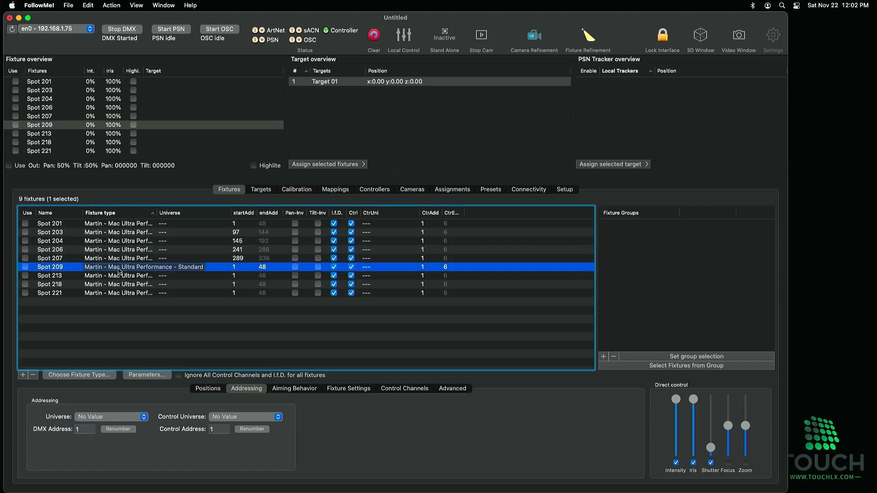
double_click(82, 429)
type("385")
key("Return")
- Set the DMX address of Spot 213 to 145
left_click(137, 276)
double_click(83, 429)
type("145")
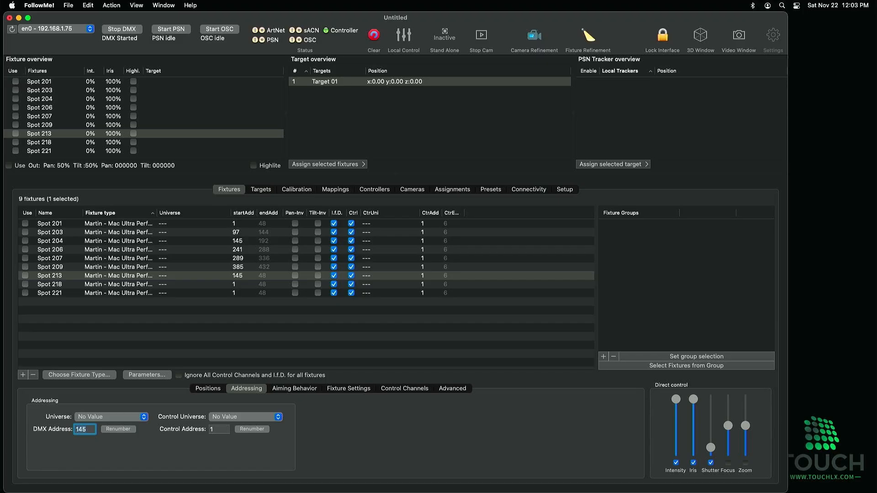
key("Return")
- Set the DMX address of Spot 218 to 49 and of Spot 221 to 193
type("49")
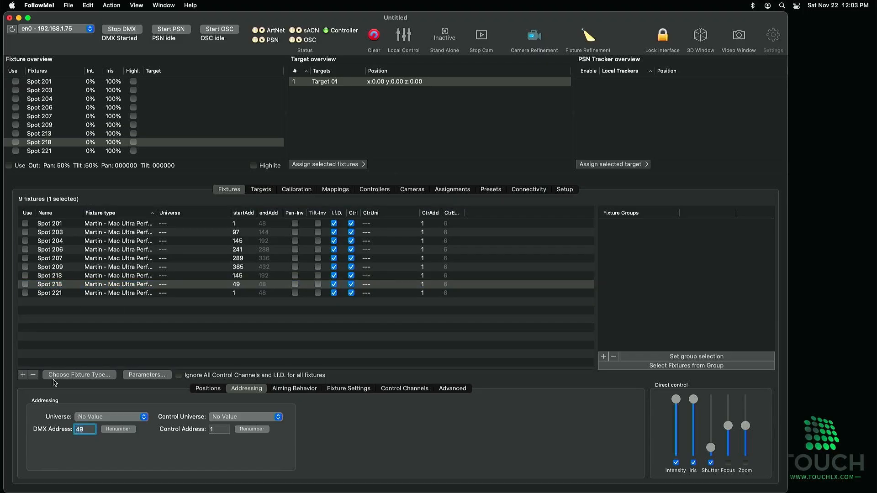
key("Return")
type("193")
key("Return")
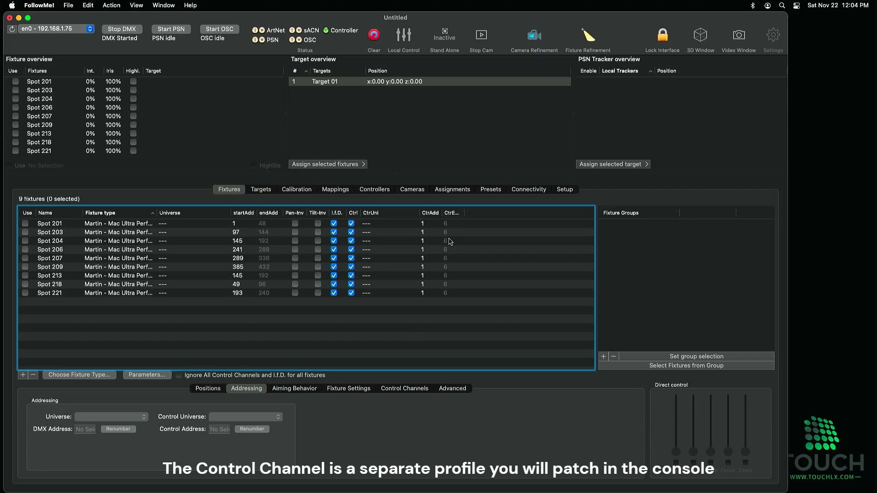
- Renumber the control addresses of all nine fixtures consecutively, starting from 1
left_click_drag(434, 224, 434, 293)
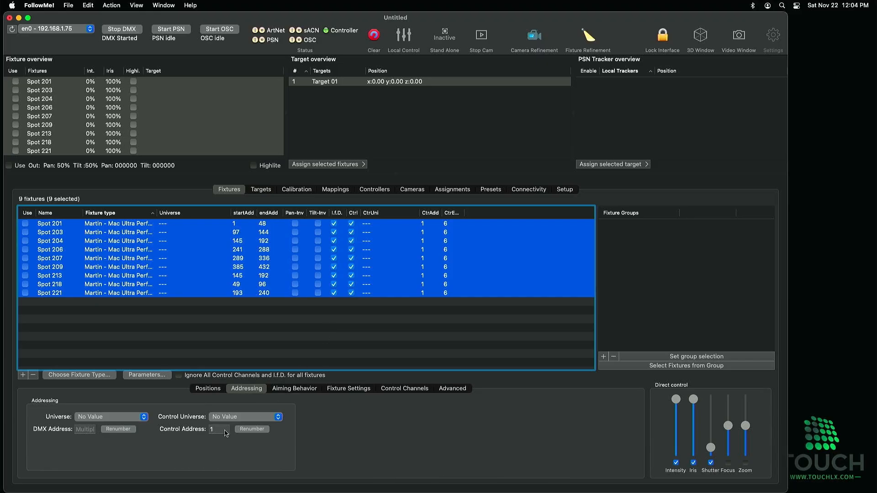
left_click(261, 432)
left_click(273, 352)
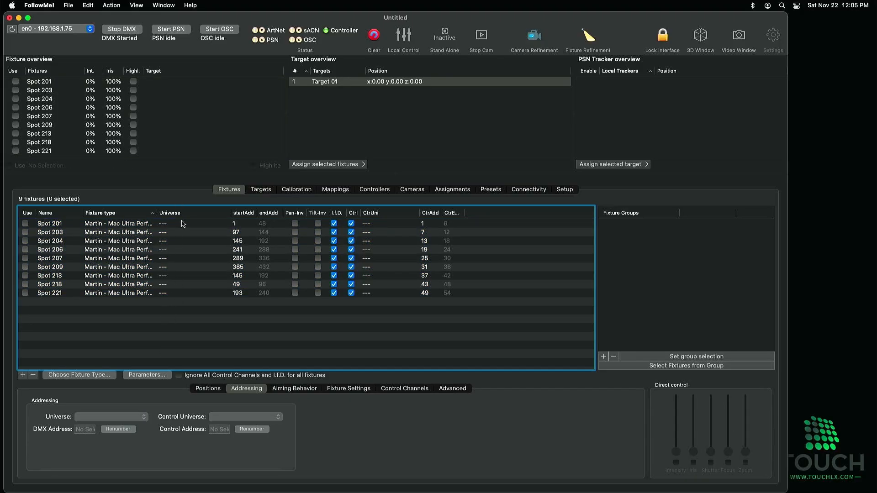
- Consult the stage drawing and set the z position of Spots 201, 203, 204, 206, 207 and 209 to 13.56 m
left_click(65, 226)
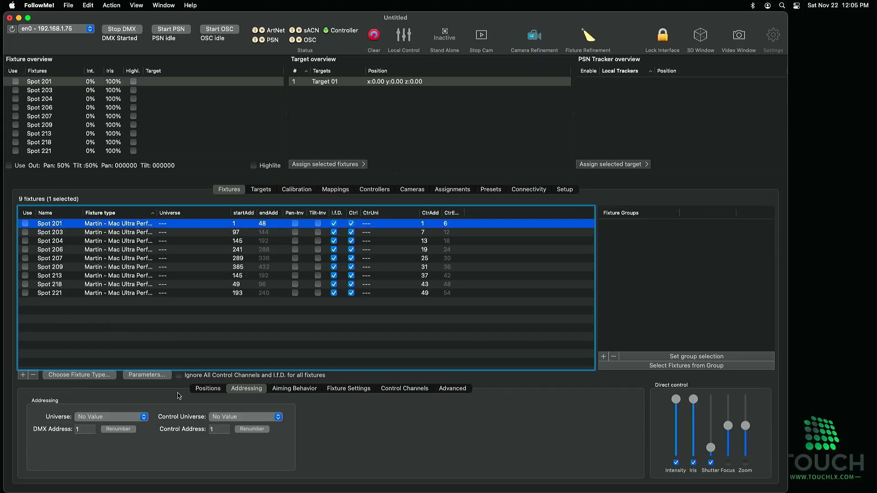
left_click(202, 392)
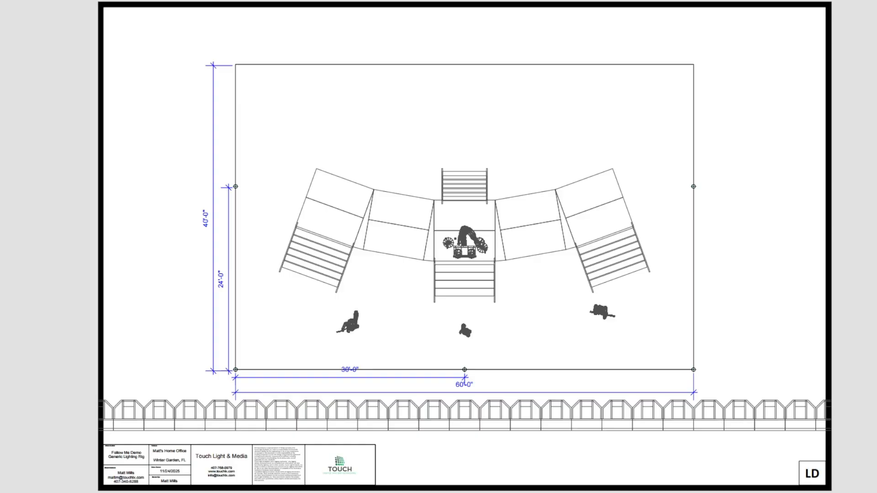
key("Right")
key("Right")
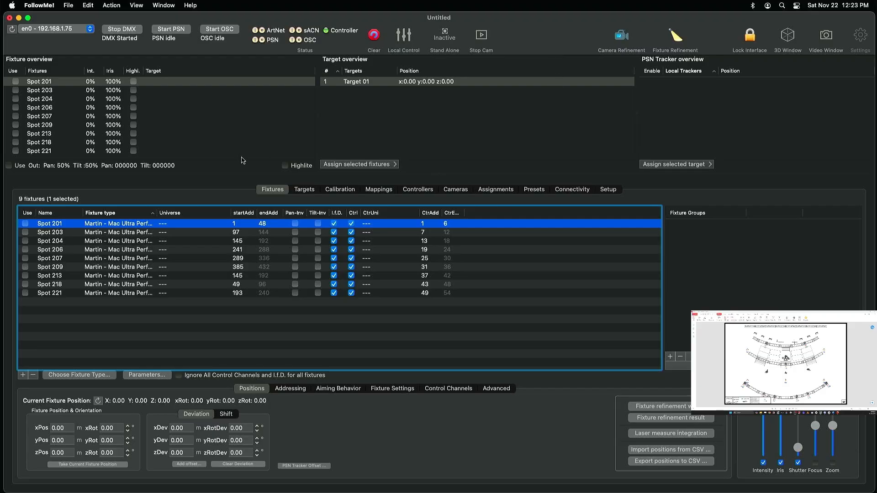
left_click(110, 243, "shift")
left_click_drag(110, 249, 116, 270)
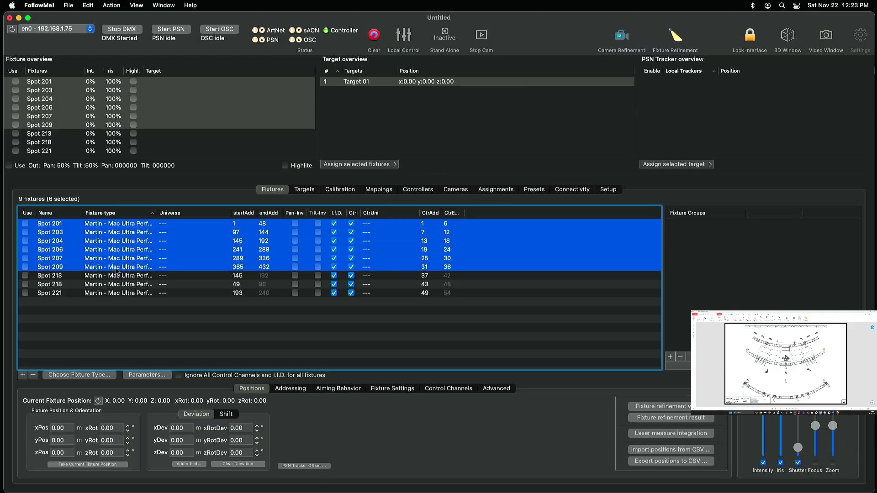
left_click(67, 456)
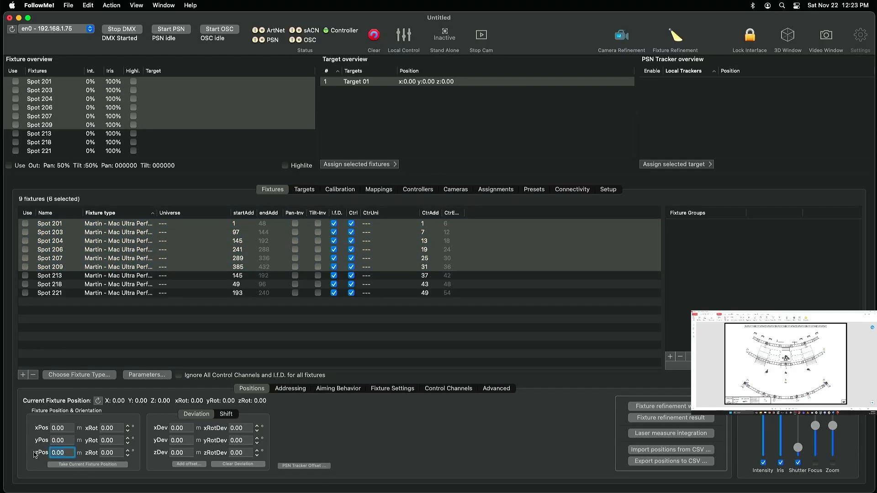
type("13.56")
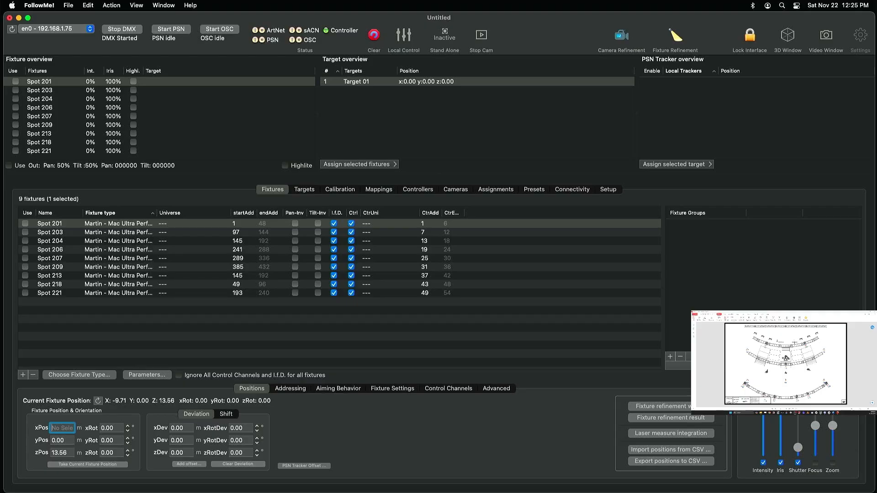
- Set Spot 201's x position to -10 m and its y position to -1 m
type("-10")
key("Return")
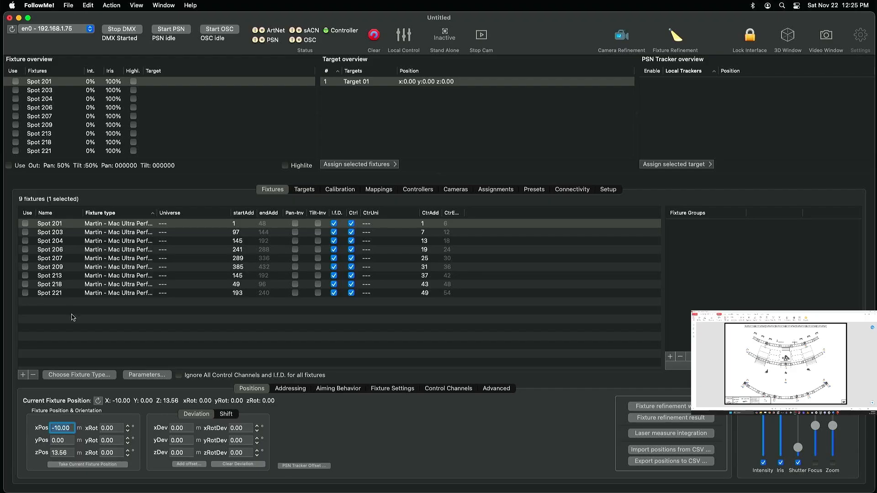
left_click(71, 443)
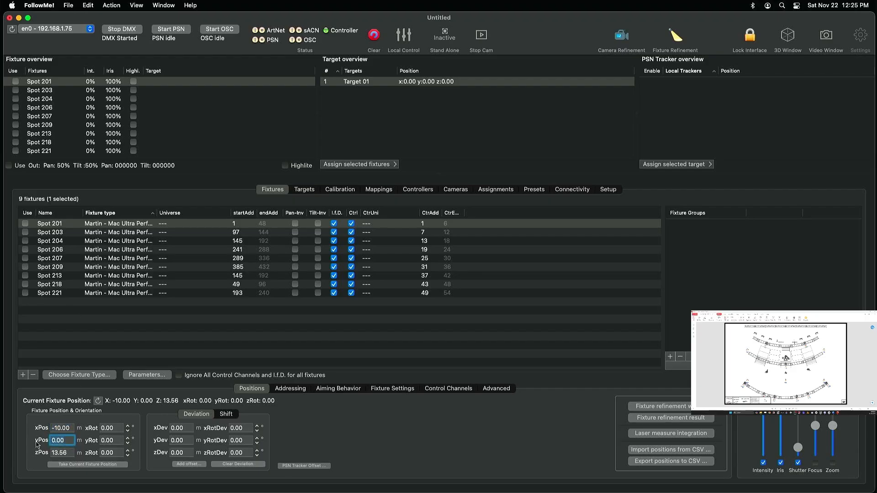
type("-1")
key("Return")
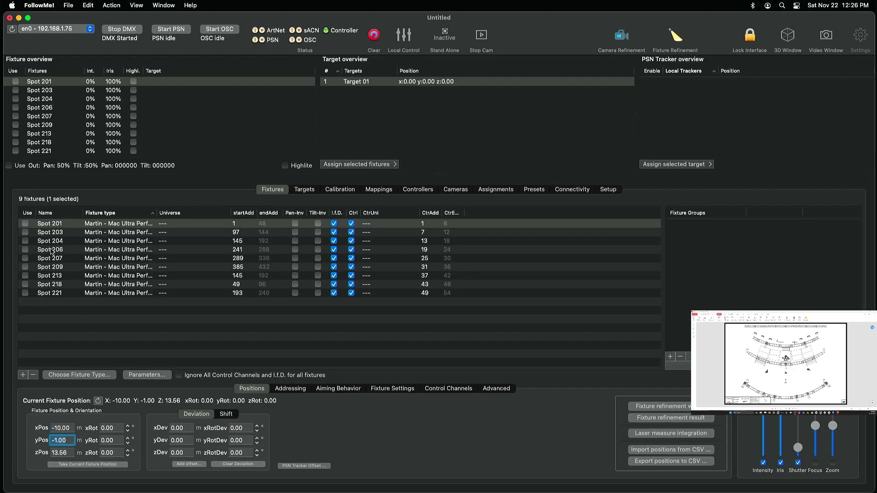
- Set Spot 203's x position to -5 m and fill in its y position from the lighting plot
left_click(58, 233)
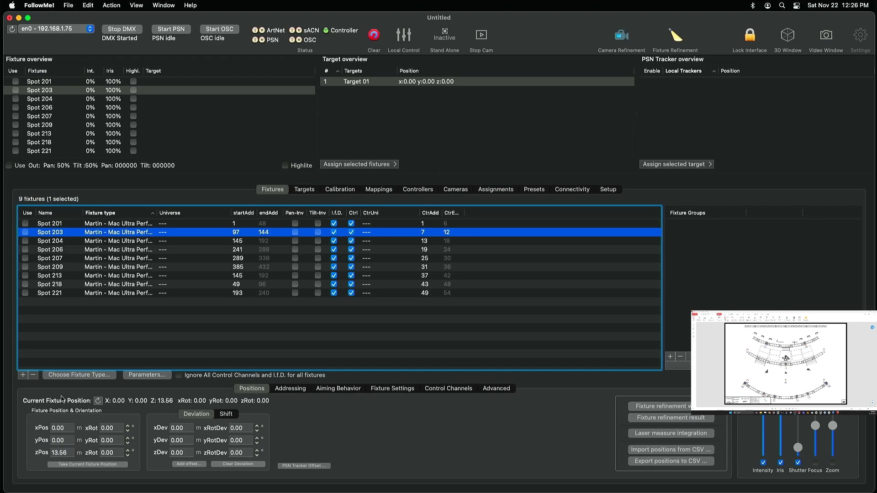
left_click(57, 428)
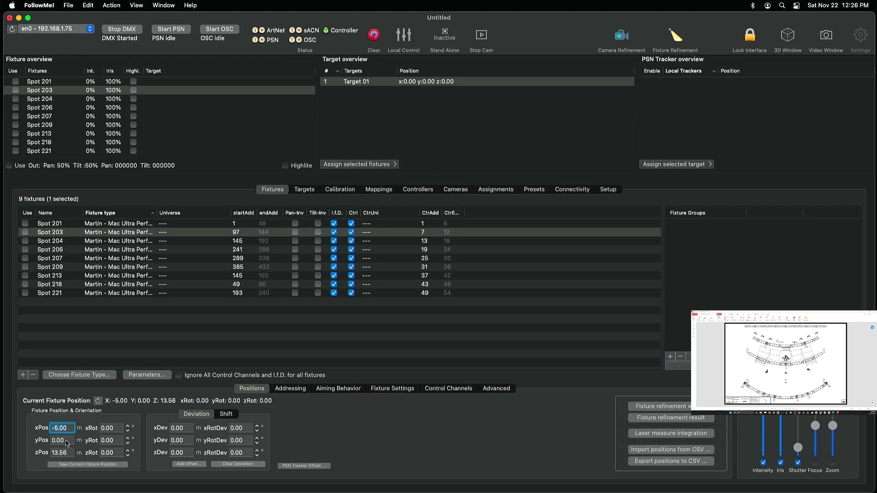
type("-1")
left_click_drag(65, 441, 45, 451)
key("Return")
- Set Spot 204's x position to -2 m and its y position to -4 m
left_click(54, 241)
type("-5")
key("Return")
type("-1")
key("Return")
- Enter Spot 206's x and y positions from the lighting plot, and set Spot 207 to x 5 m and y -3 m
left_click(54, 250)
type("-4")
key("Return")
type("5")
left_click(54, 259)
type("5")
key("Return")
type("-3")
key("Return")
- Enter Spot 209's x position from the lighting plot and set its y position to -1 m
left_click(54, 267)
type("9")
key("Return")
left_click(71, 441)
type("-1")
key("Return")
- Enter Spot 213's position from the lighting plot, with a z position of 10 m
left_click(117, 278)
type("3")
key("Return")
type("10")
key("Return")
- Enter Spot 218's position from the lighting plot, with x at -4 m and z at 10 m
left_click(69, 284)
type("-4")
key("Return")
type("8")
key("Return")
type("10")
key("Return")
- Set Spot 221's position to x 4 m, y 9 m and z 10 m
left_click(68, 293)
type("48")
key("Return")
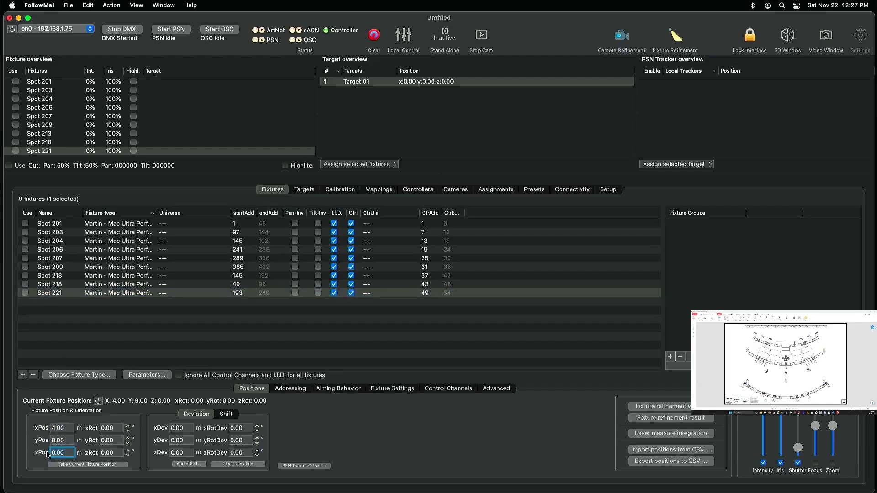
type("10")
key("Return")
- Check the entered positions of all fixtures one by one, from Spot 201 down to Spot 221
left_click(64, 224)
key("Down")
key("Down")
key("Down")
key("Down")
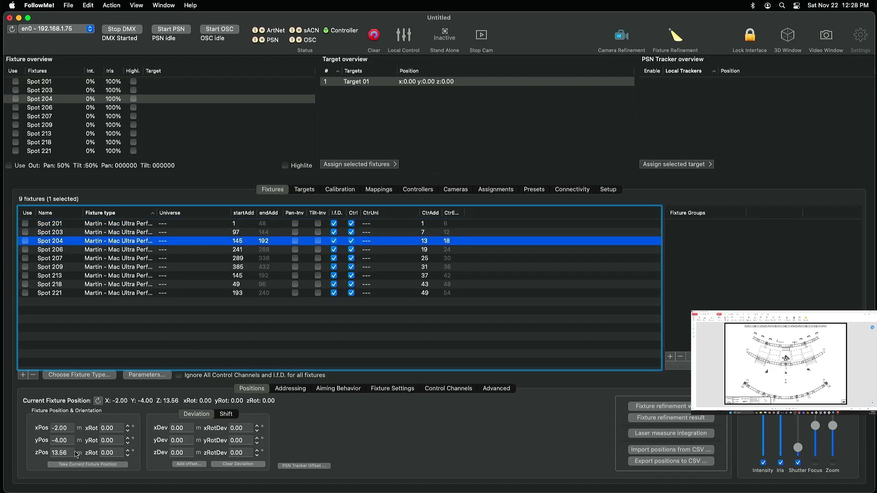
key("Down")
key("Down")
key("Down")
key("Down")
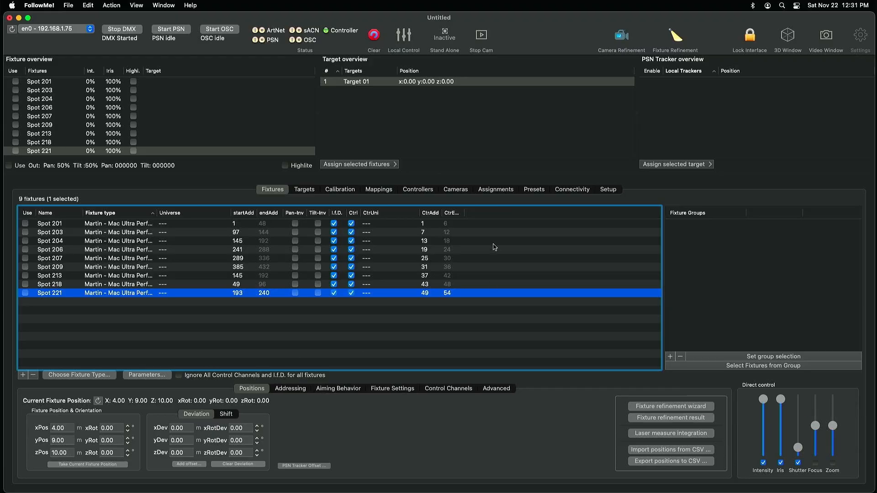
- Add six DMX universes to the DMX network connectivity settings
left_click(585, 194)
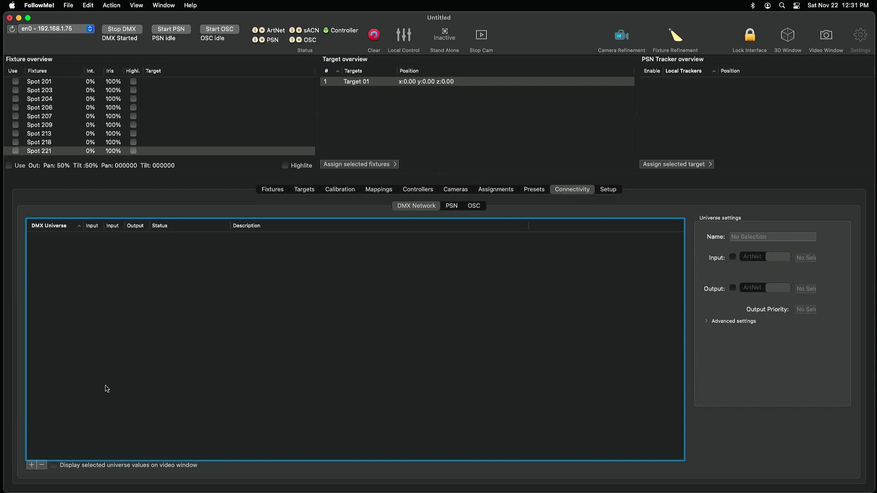
left_click(32, 466)
left_click(32, 467)
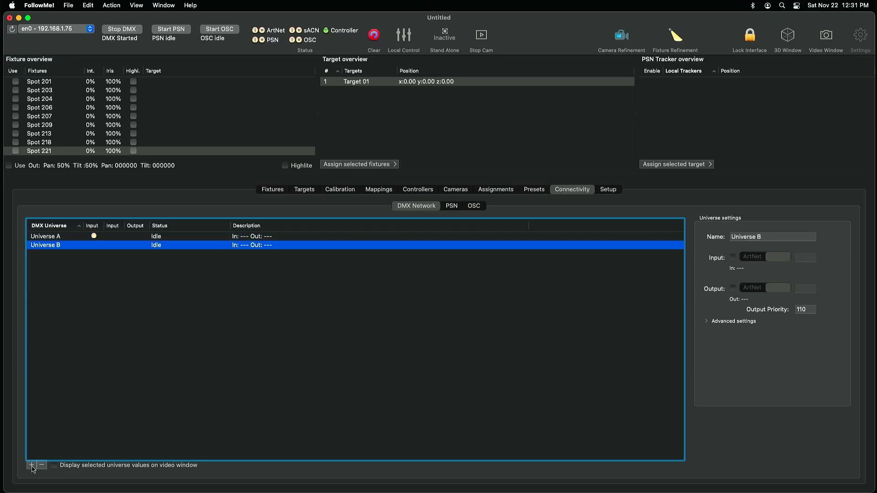
left_click(32, 466)
left_click(32, 467)
left_click(32, 466)
left_click(32, 466)
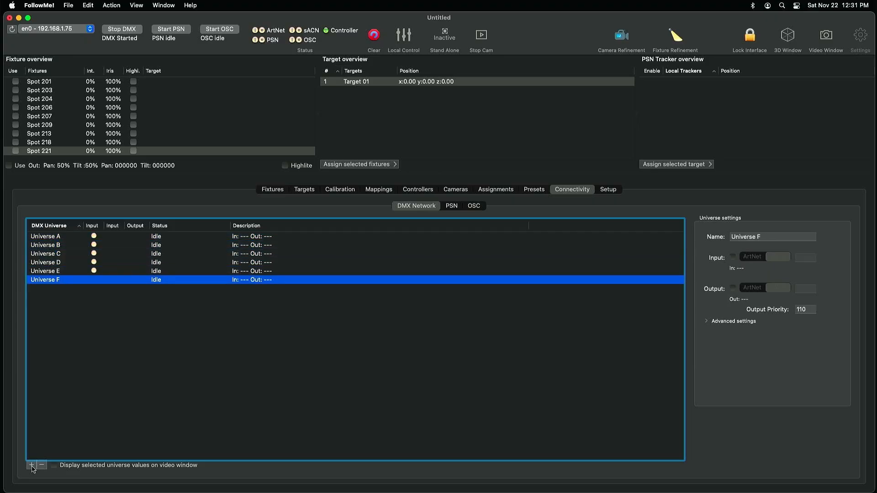
- Rename Universe A to Control and enable its sACN input on universe 100
left_click(50, 244)
left_click(51, 237)
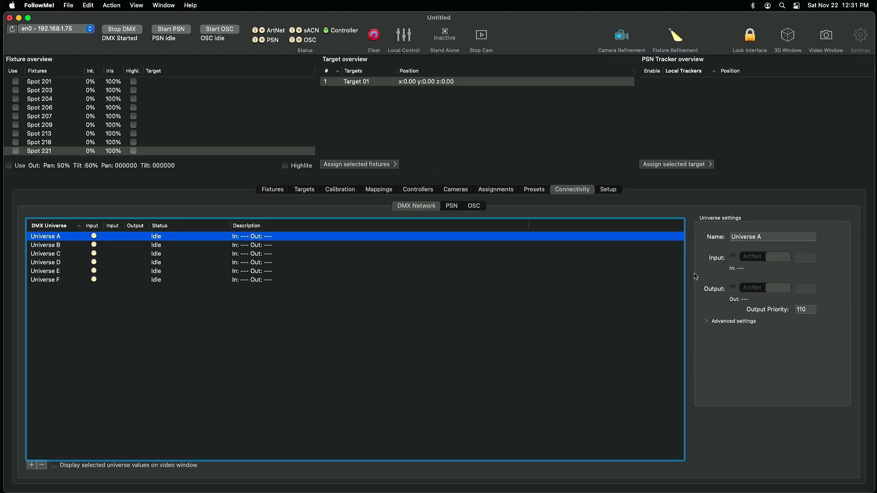
left_click(771, 238)
left_click_drag(771, 238, 705, 242)
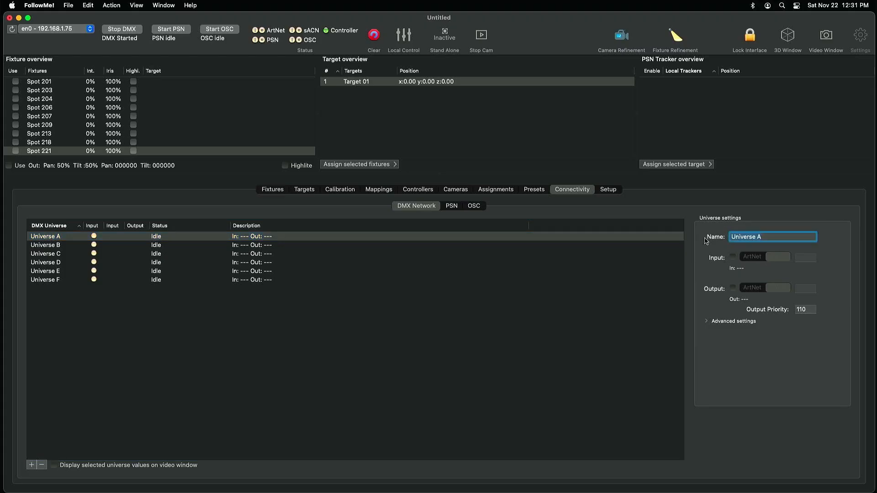
type("Control")
left_click(733, 259)
left_click(800, 261)
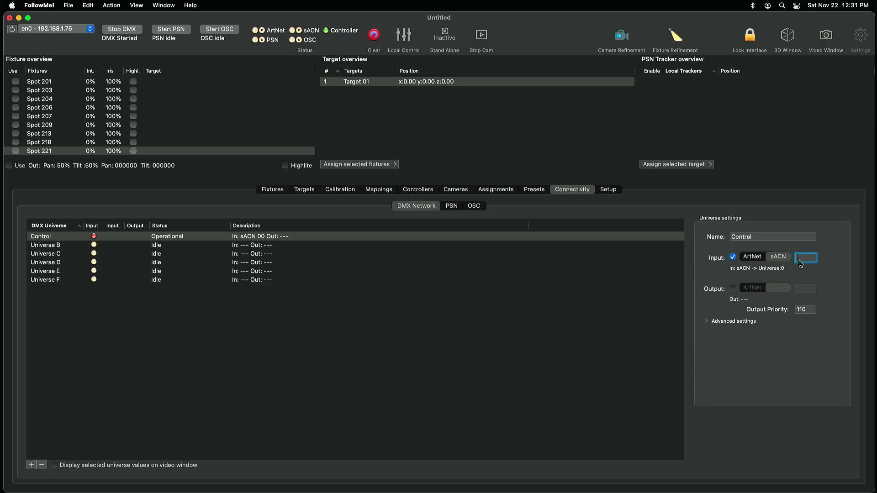
type("100")
left_click(123, 321)
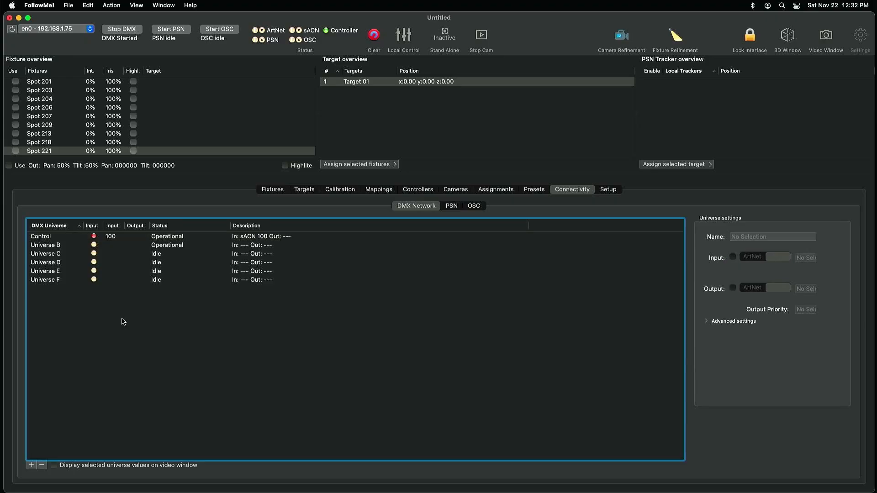
- Rename Universe B to Universe 2 and enable its sACN input on universe 2
left_click(55, 245)
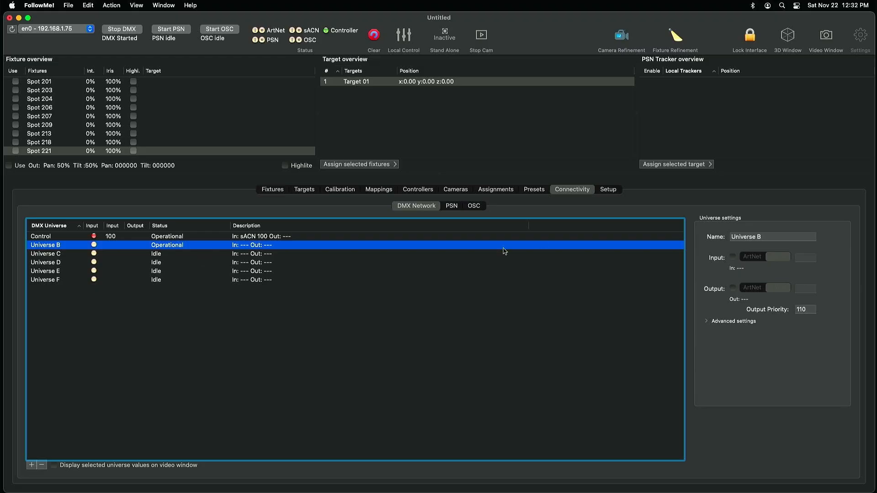
left_click(788, 241)
key("BackSpace")
type("2")
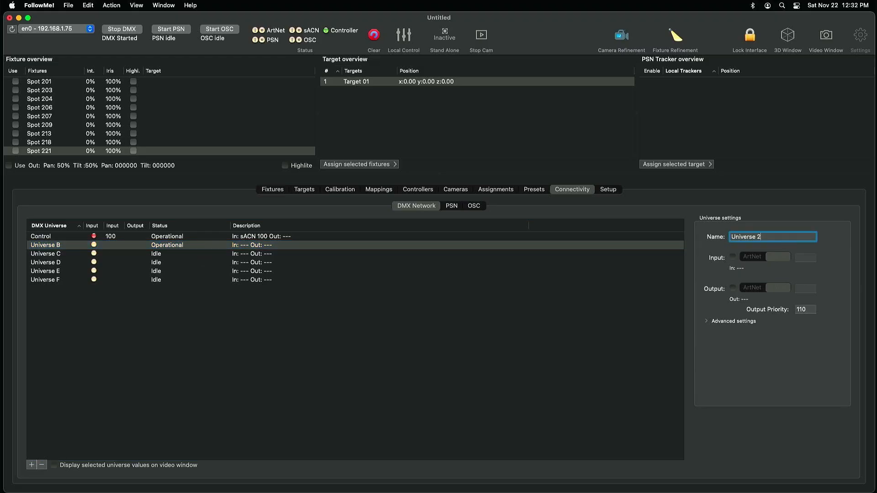
left_click(732, 257)
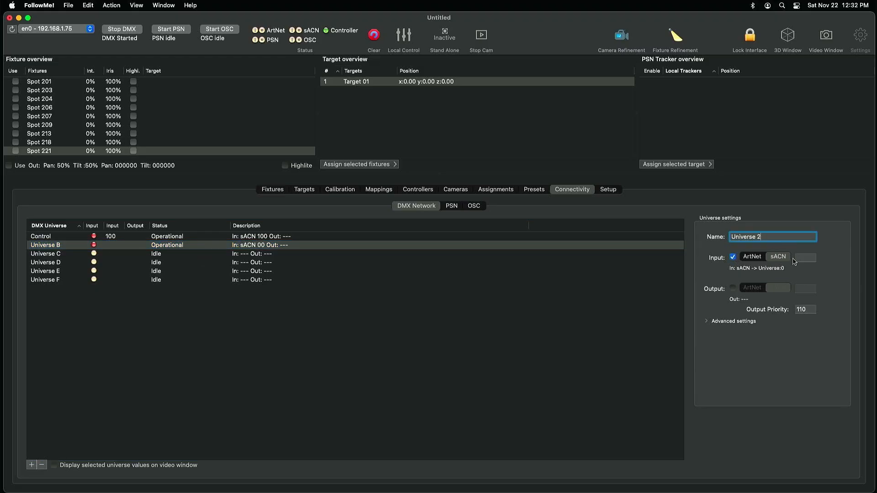
left_click(802, 260)
type("2")
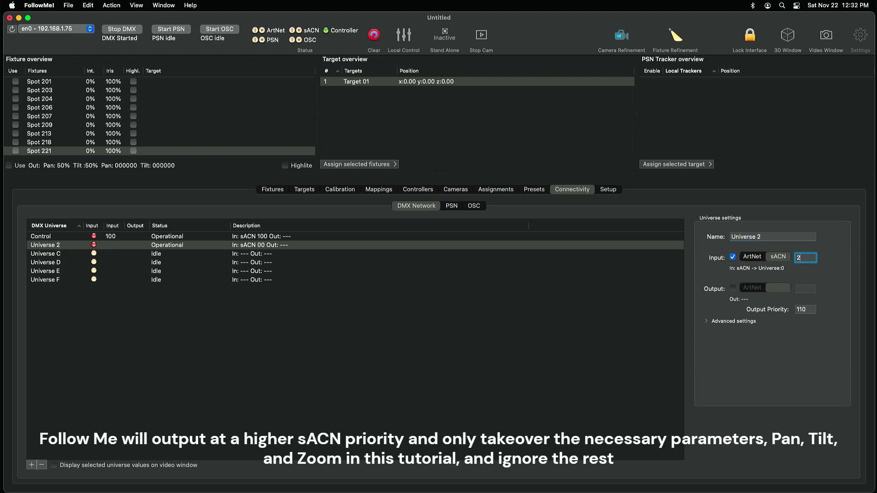
key("Return")
- Enable the sACN output of Universe 2 and set it to universe 2
left_click(732, 288)
left_click(805, 288)
type("2")
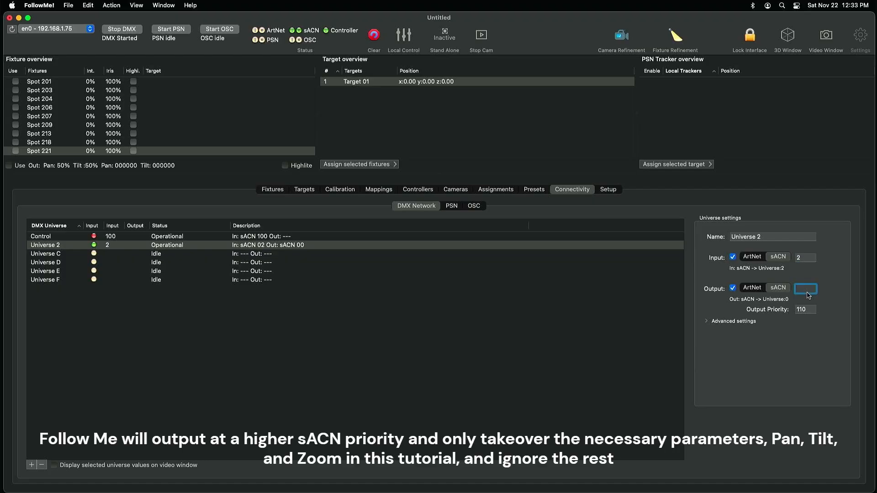
key("Return")
- Rename Universe C to Universe 4 and enable its sACN input and output on universe 4
left_click(61, 256)
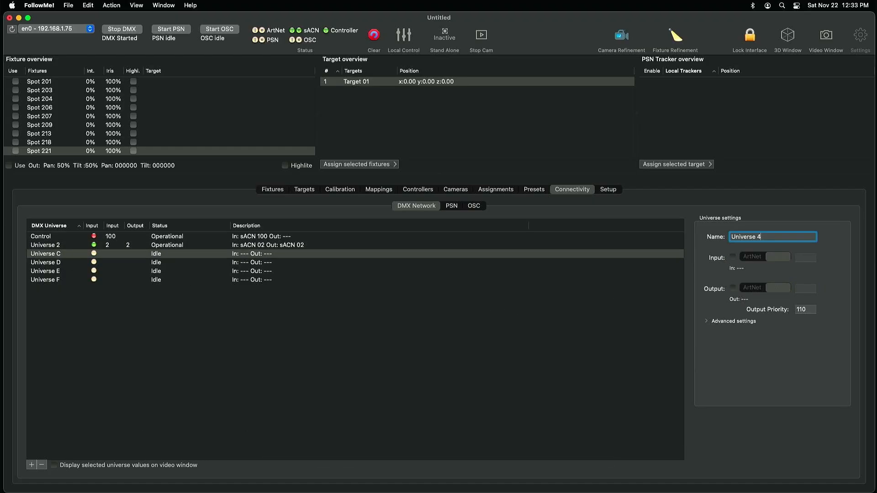
left_click(733, 257)
left_click(808, 260)
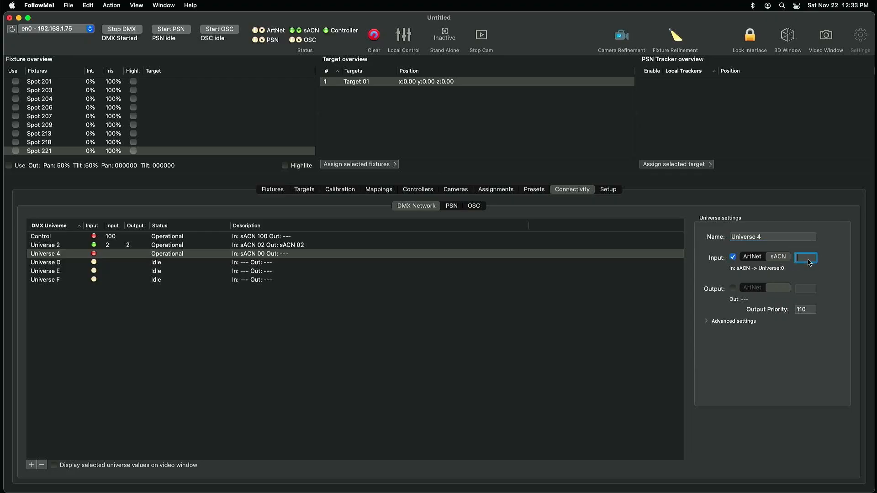
type("4")
left_click(733, 288)
left_click(809, 290)
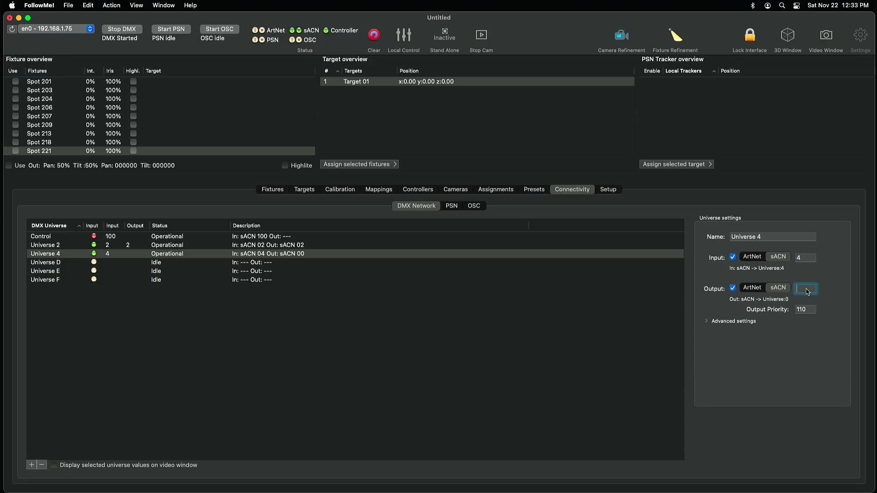
type("4")
- Rename Universe D to Universe 6 and enable its sACN input on universe 6
left_click(95, 264)
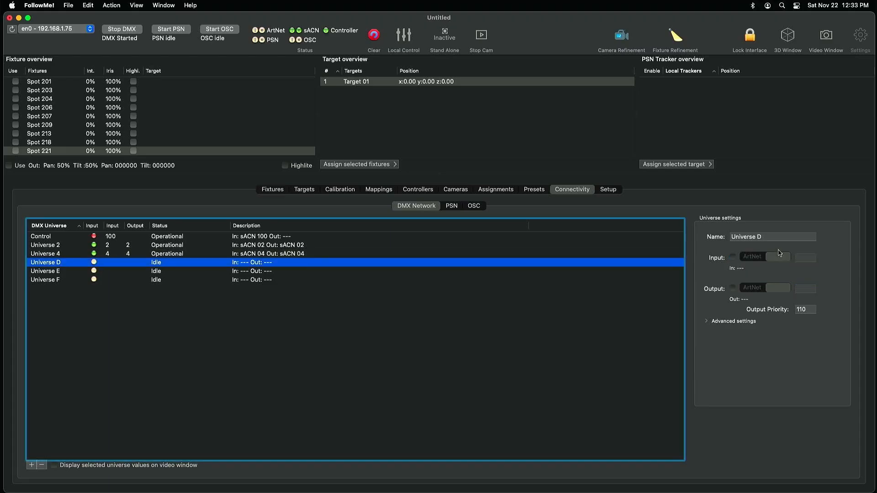
left_click(775, 239)
key("BackSpace")
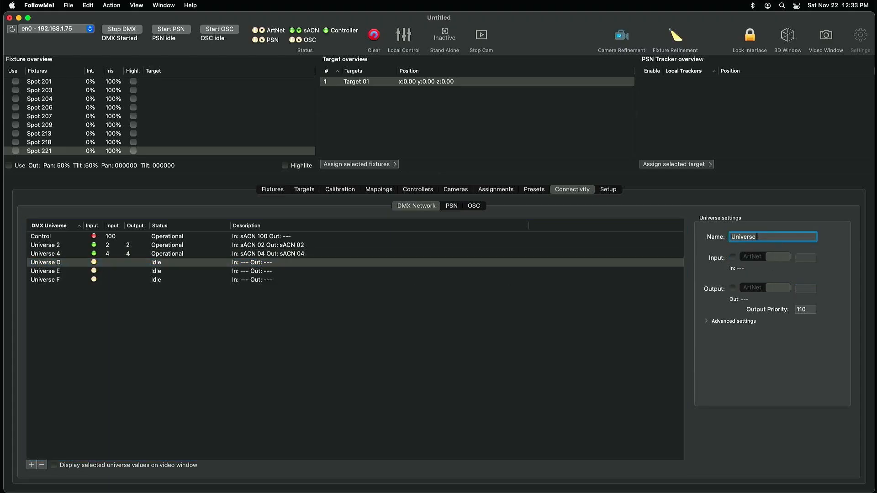
type("6")
key("Return")
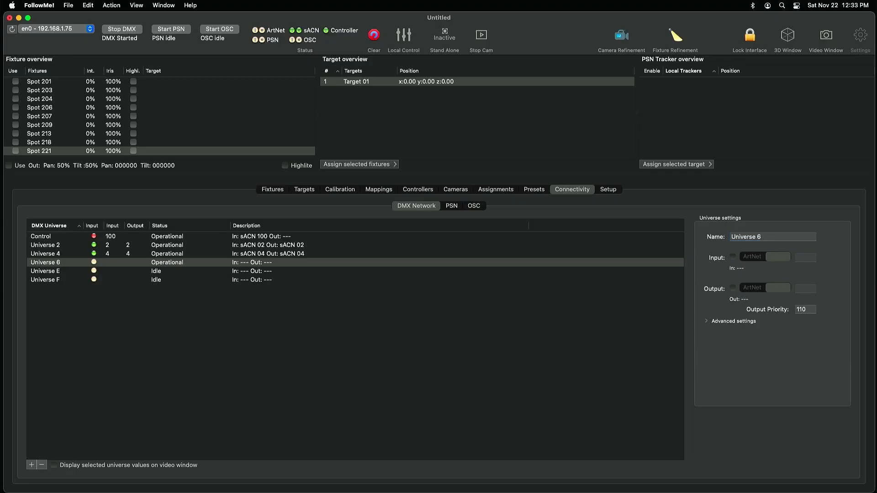
left_click(732, 257)
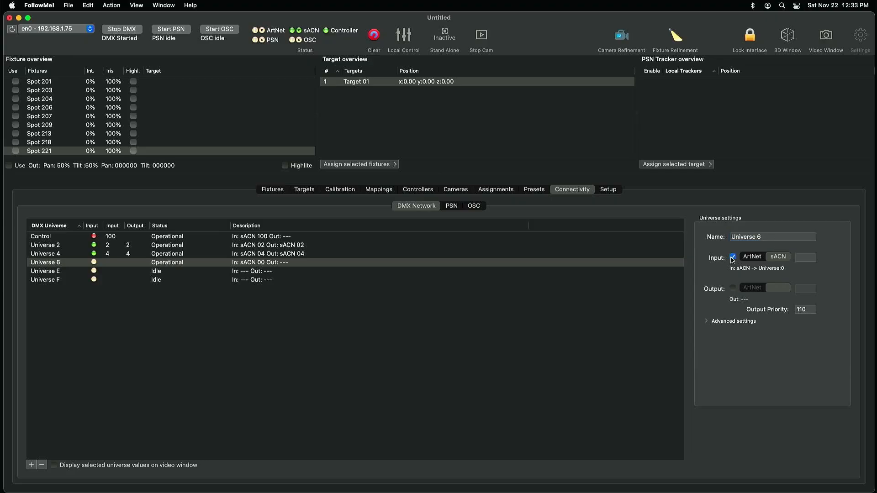
left_click(804, 258)
type("6")
key("Return")
- Enable the sACN output of Universe 6 and set it to universe 6
left_click(732, 290)
left_click(807, 289)
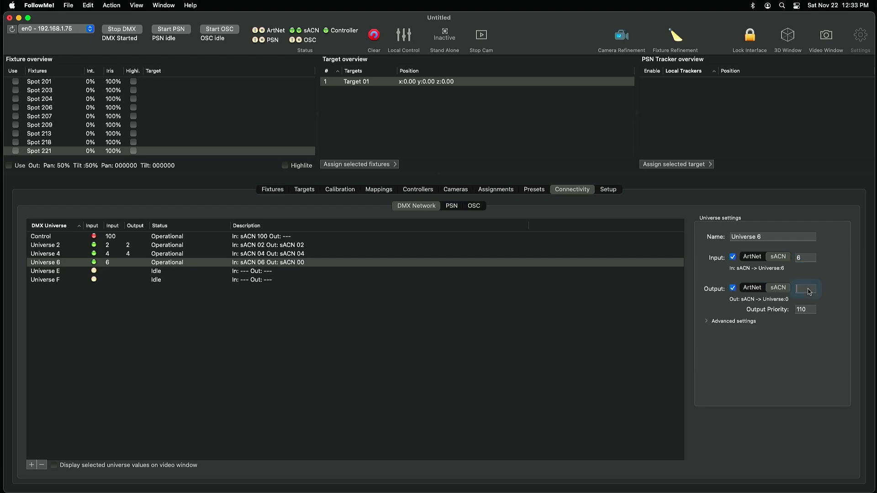
type("6")
- Delete the unused Universe E and Universe F from the DMX network list
left_click_drag(51, 273, 51, 281)
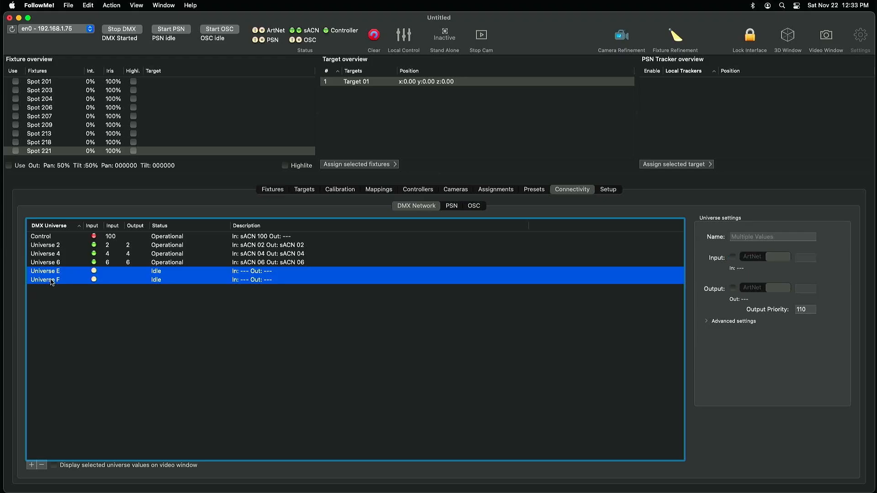
left_click(42, 465)
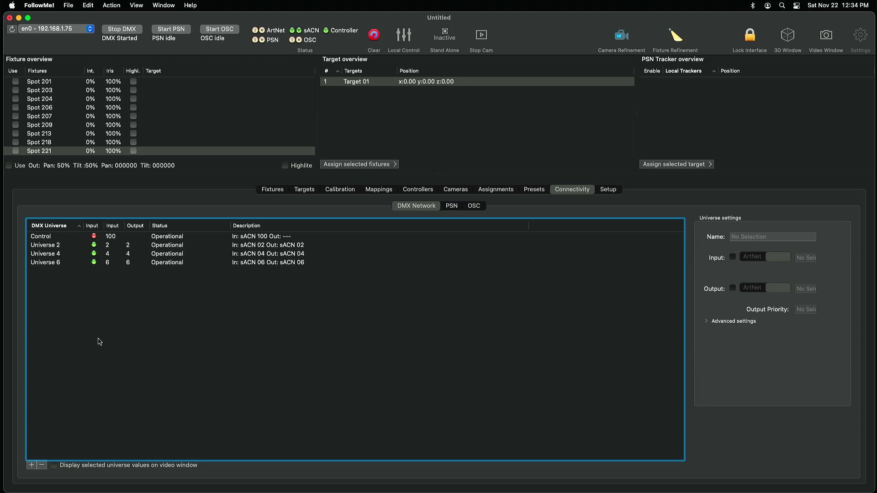
left_click(63, 248)
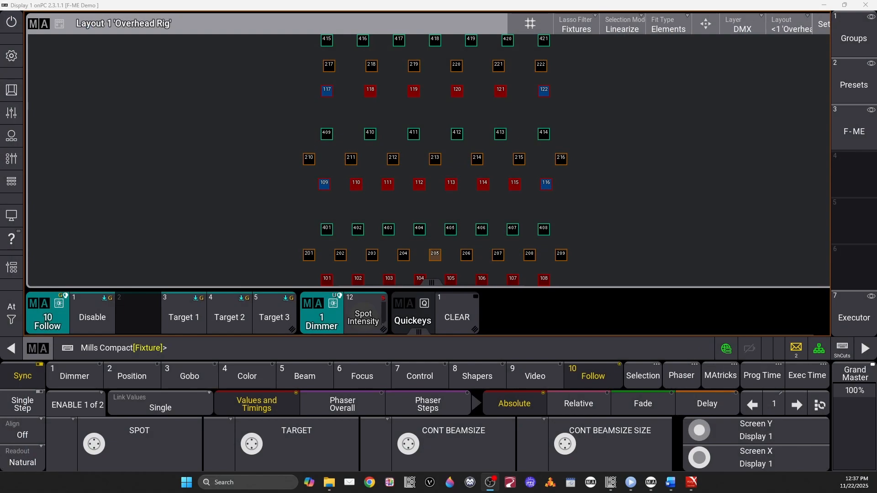
- Switch to grandMA3 onPC and insert a new sACN data entry in the DMX protocols with local universe 100
left_click(11, 56)
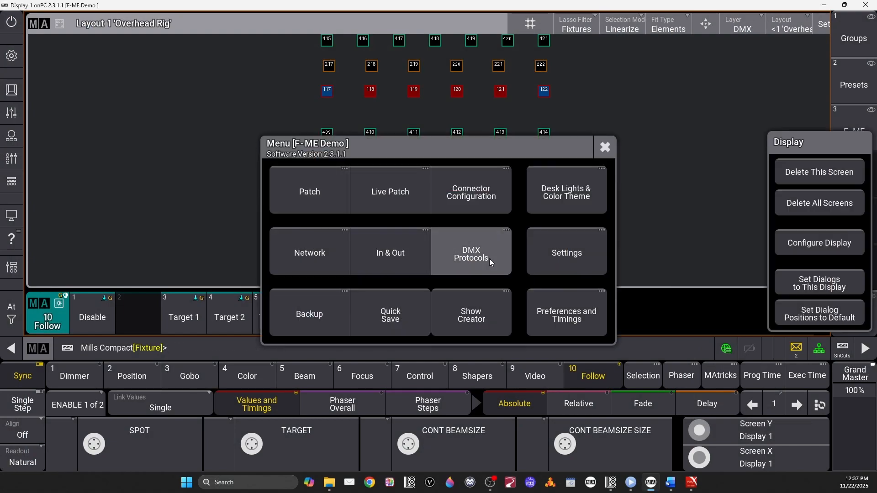
left_click(489, 258)
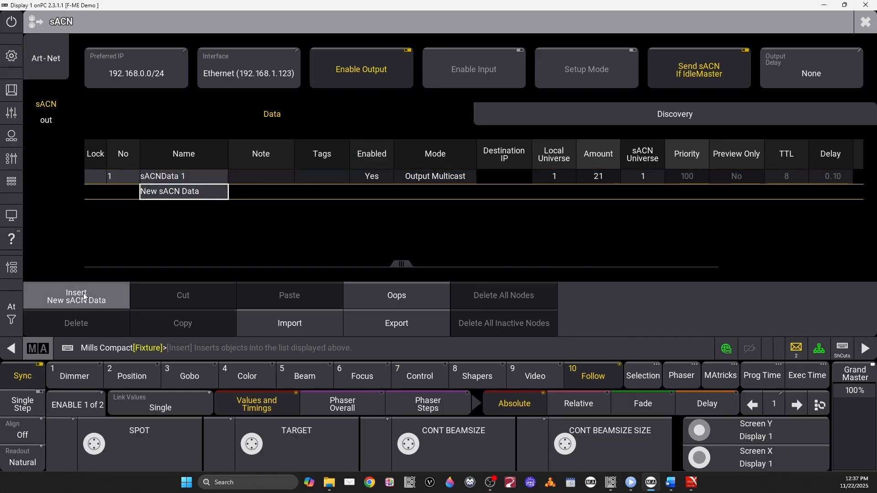
left_click(201, 192)
double_click(556, 194)
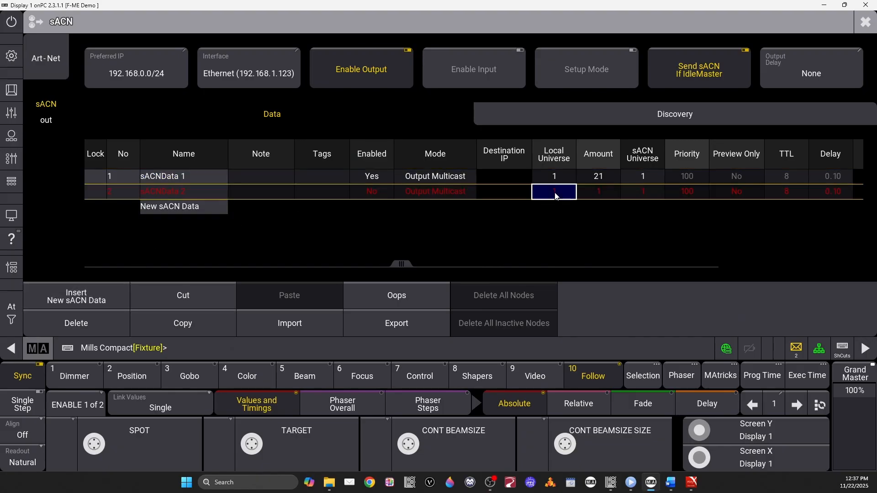
left_click(389, 328)
left_click(394, 351)
left_click(479, 391)
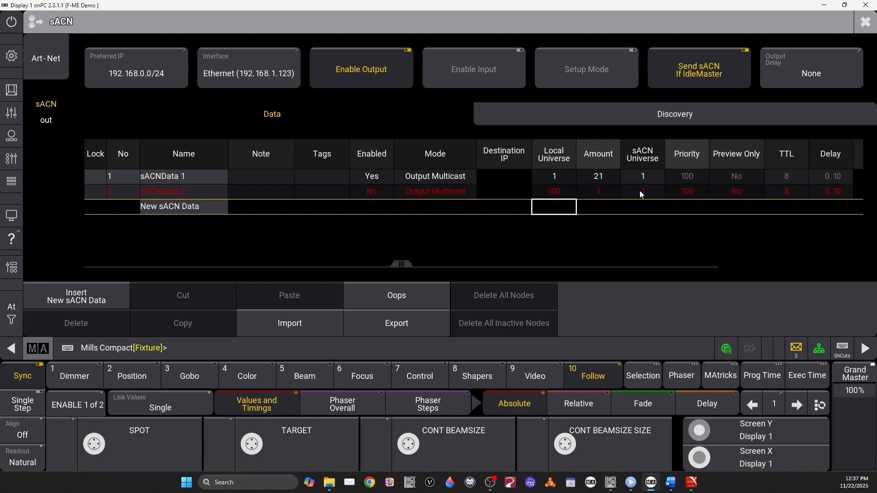
- Set the new entry's sACN universe to 100 and enable it, and collapse the Follow Me group in the patch
double_click(643, 191)
left_click(394, 355)
left_click(393, 355)
left_click(475, 394)
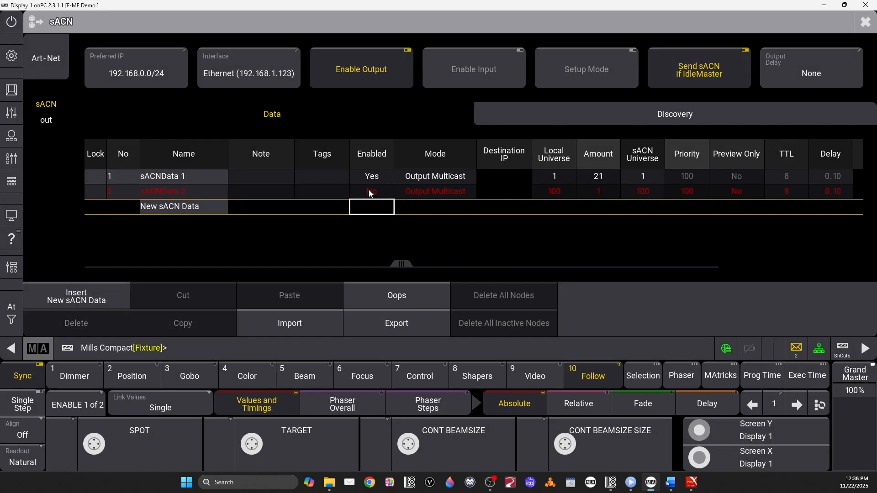
double_click(370, 192)
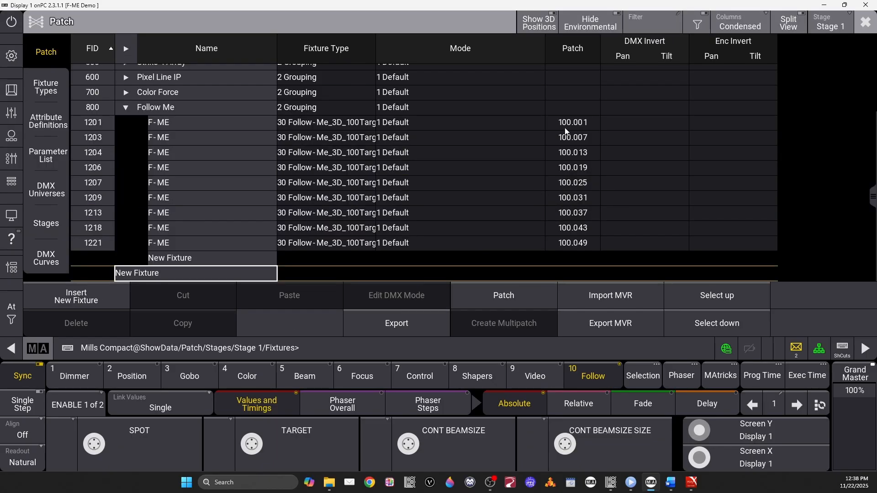
left_click(125, 108)
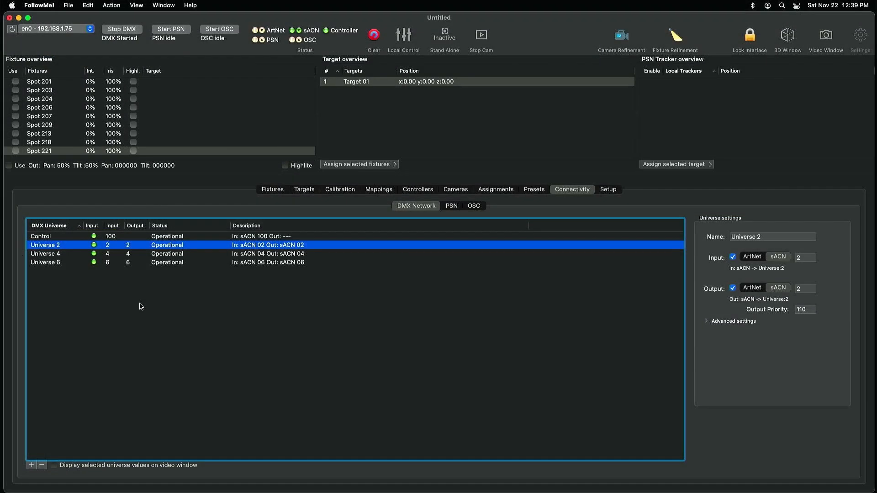
- Back in Follow-Me, assign Spots 201, 203, 204, 206, 207 and 209 to Universe 2 with Control as their control universe
left_click(110, 236)
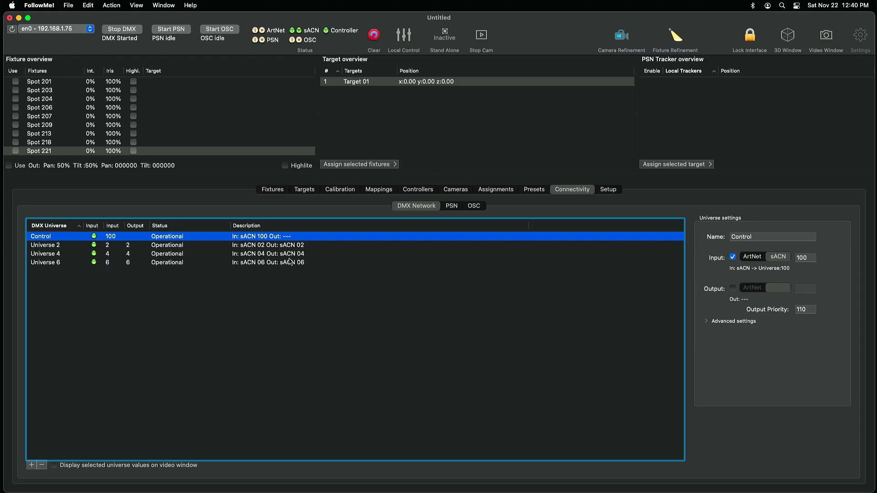
left_click(277, 190)
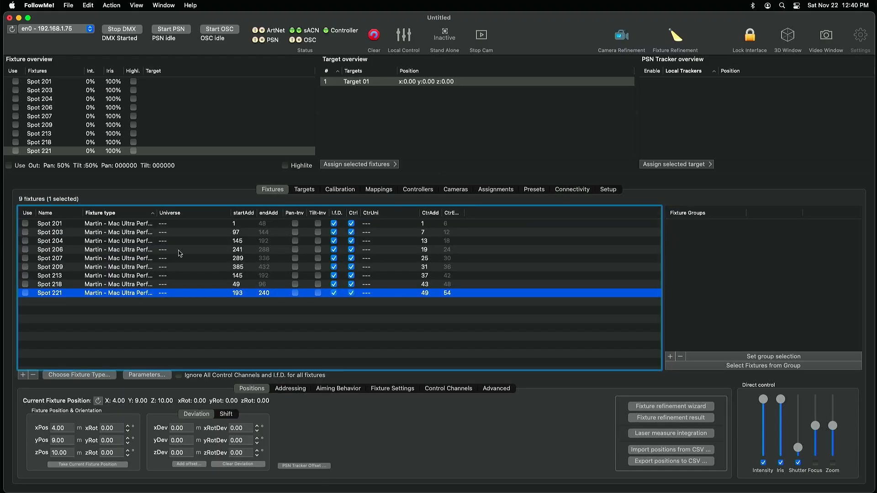
left_click_drag(107, 225, 109, 269)
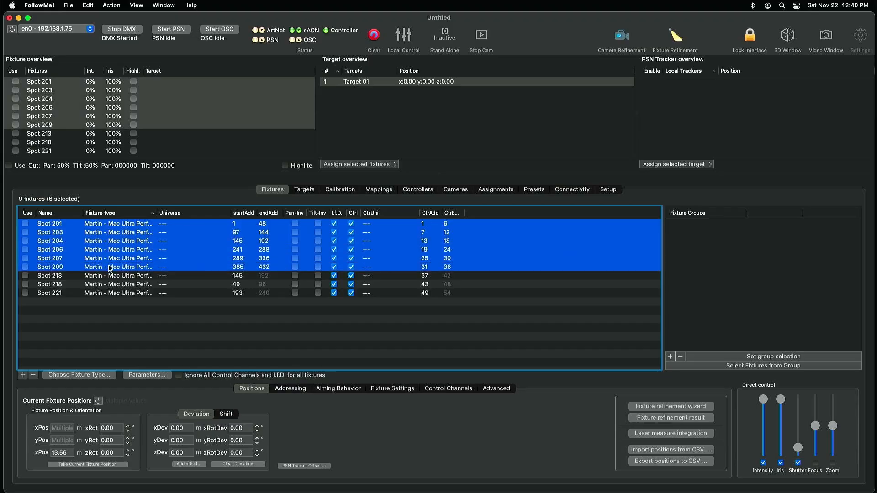
left_click(286, 391)
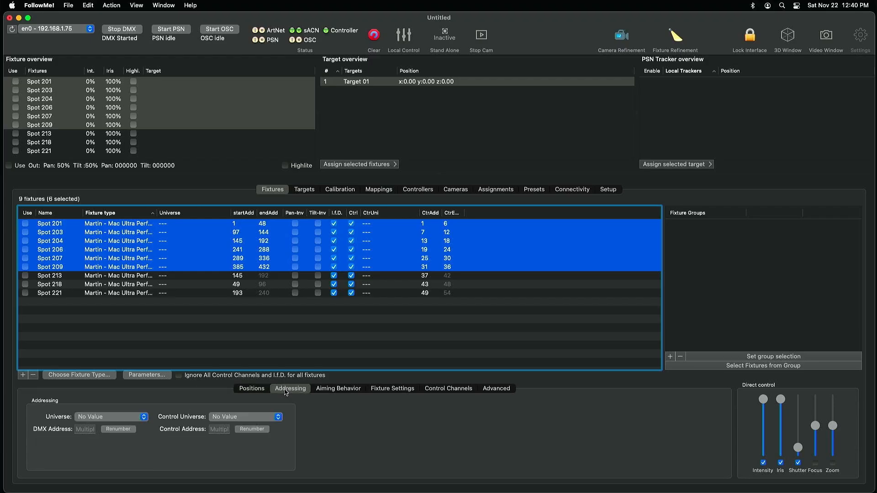
left_click(105, 417)
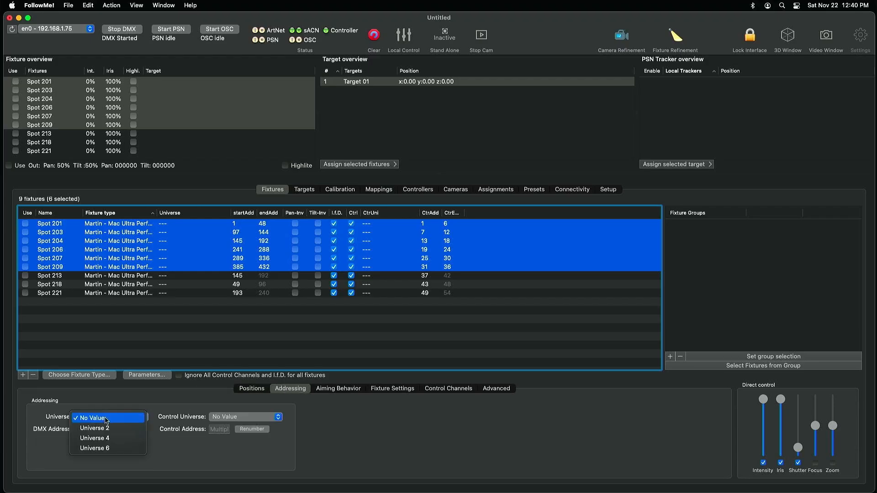
left_click(106, 428)
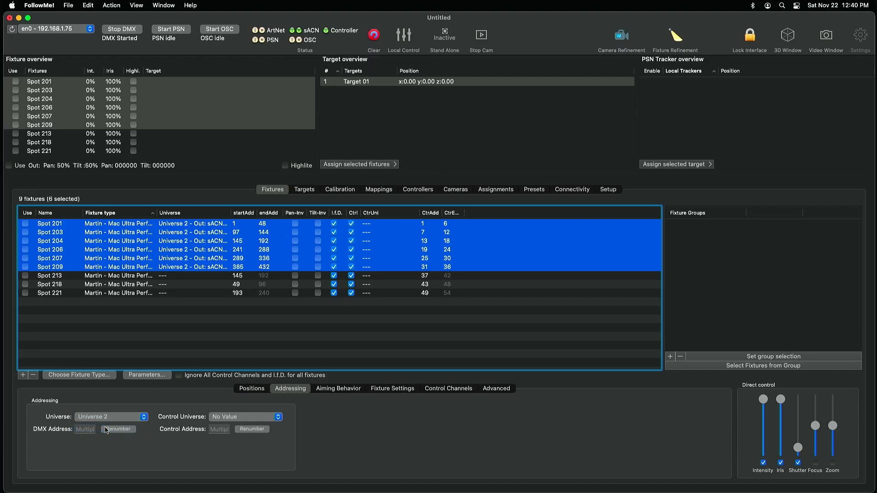
left_click(258, 417)
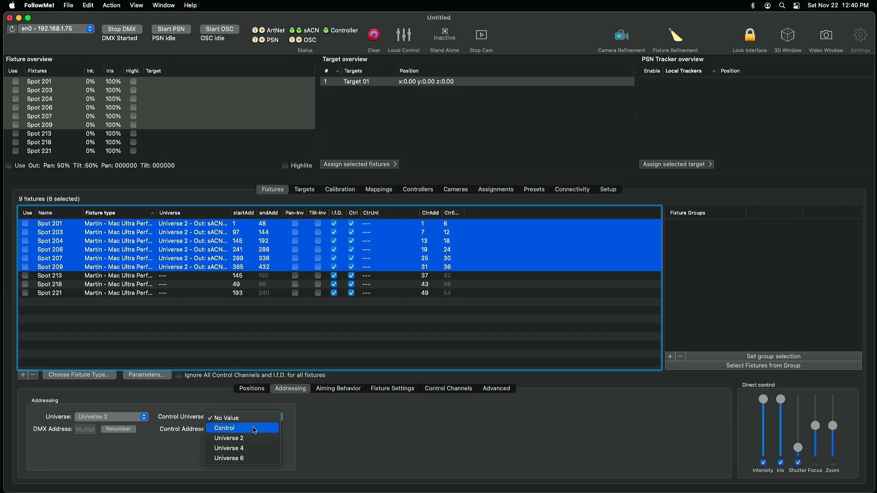
left_click(255, 428)
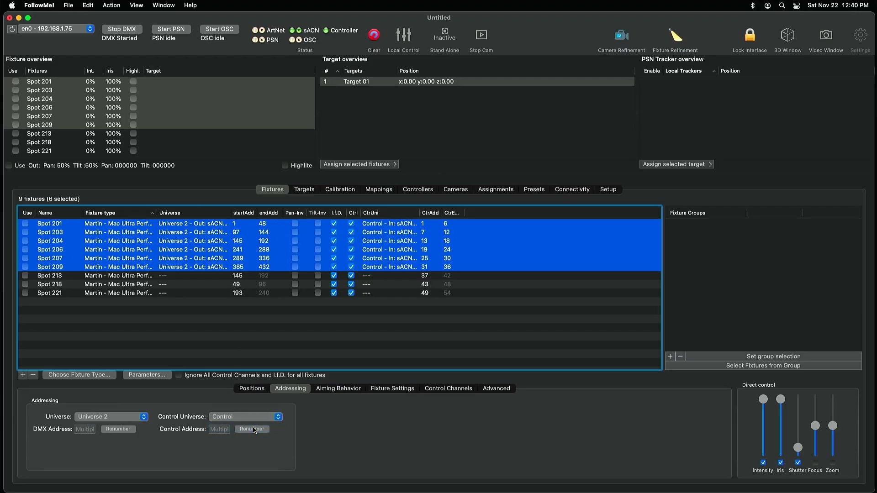
- Assign Spot 213 to Universe 4 and set its control universe to Control
left_click(141, 276)
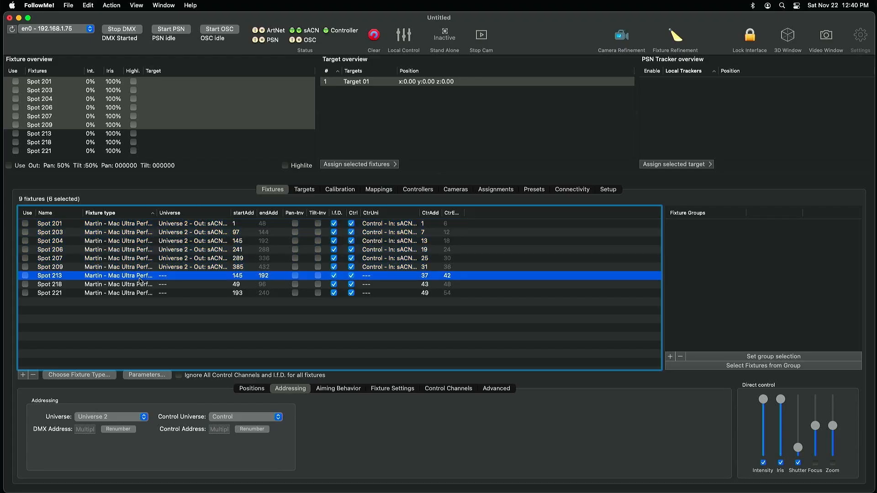
left_click(104, 417)
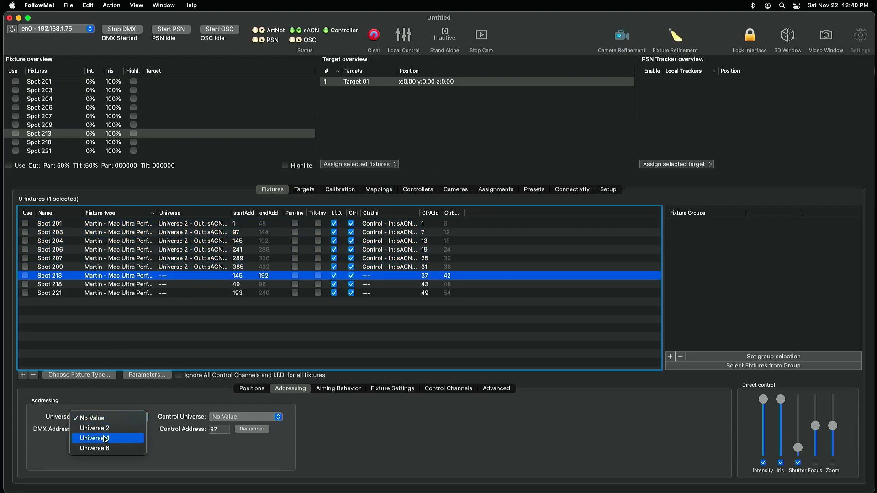
left_click(105, 438)
left_click(242, 417)
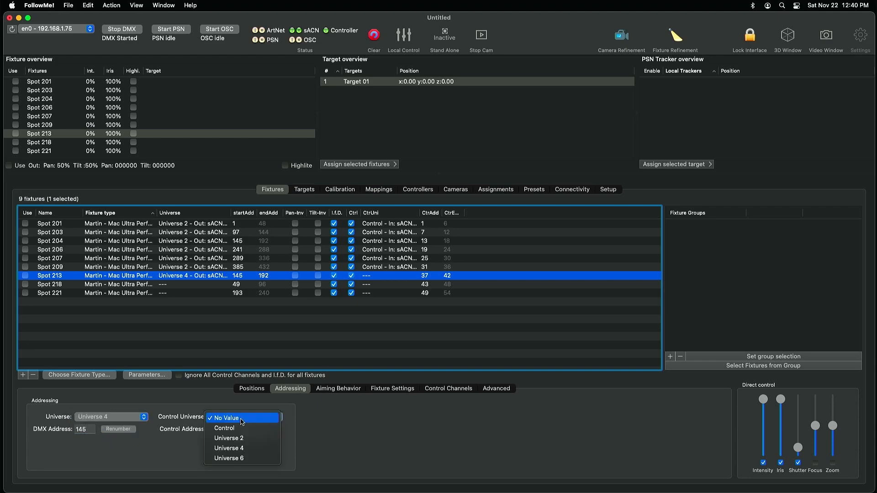
left_click(242, 429)
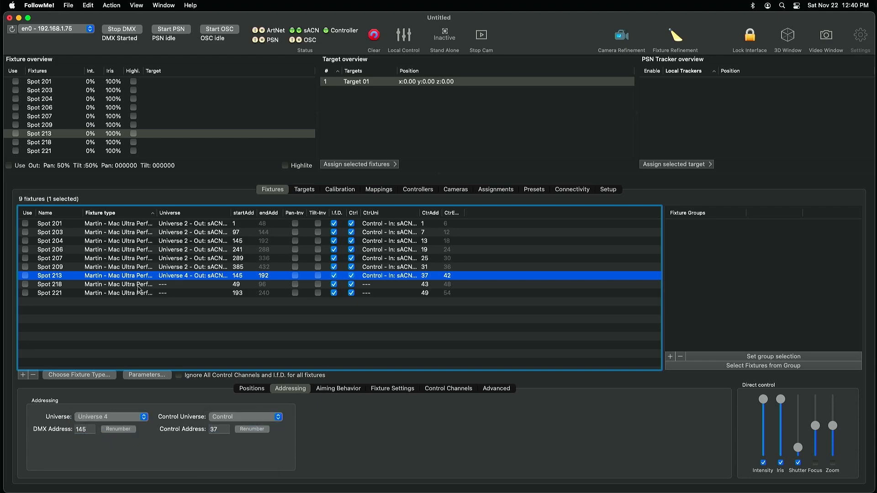
- Assign Spots 218 and 221 to Universe 6 with Control as their control universe, and clear the fixture selection
left_click_drag(140, 284, 138, 295)
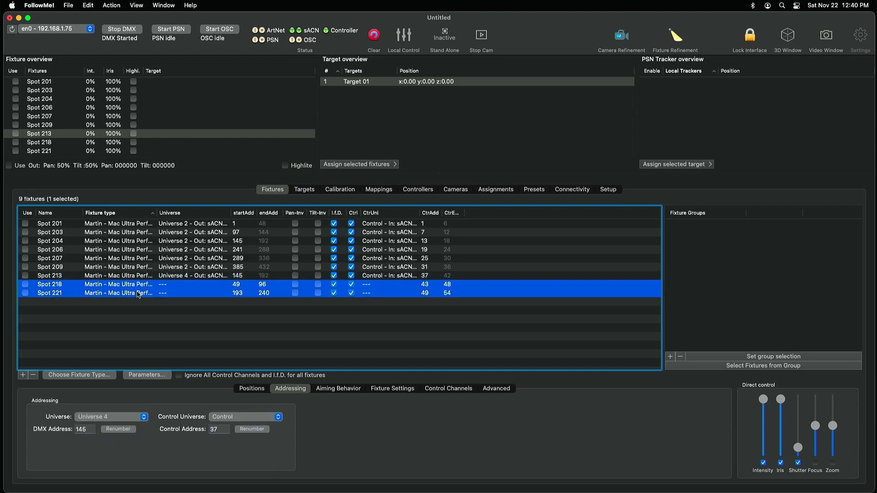
left_click(112, 417)
left_click(105, 448)
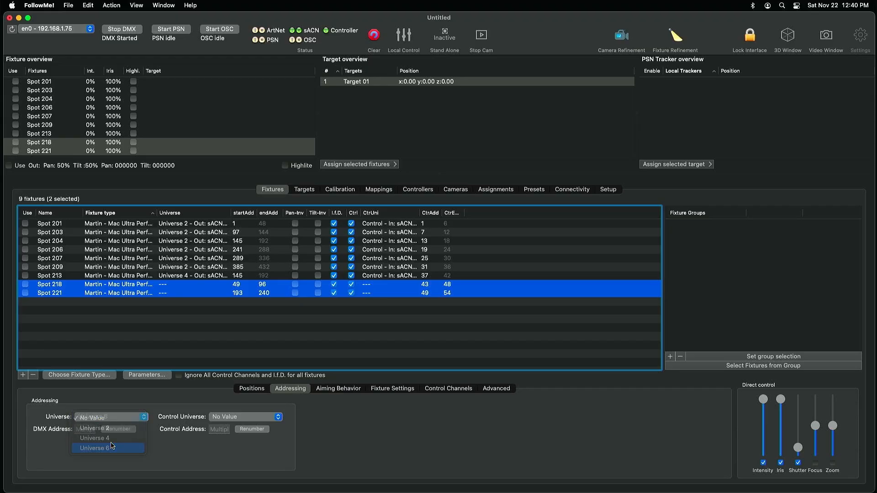
left_click(251, 418)
left_click(251, 429)
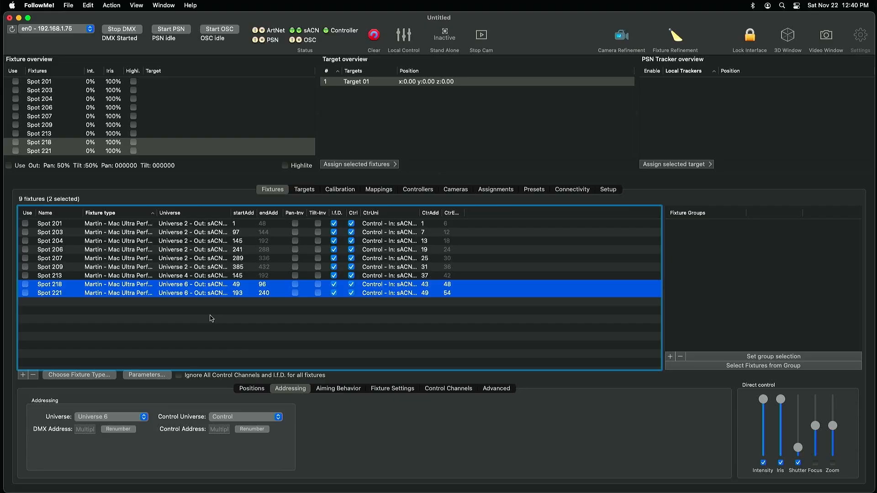
left_click(212, 319)
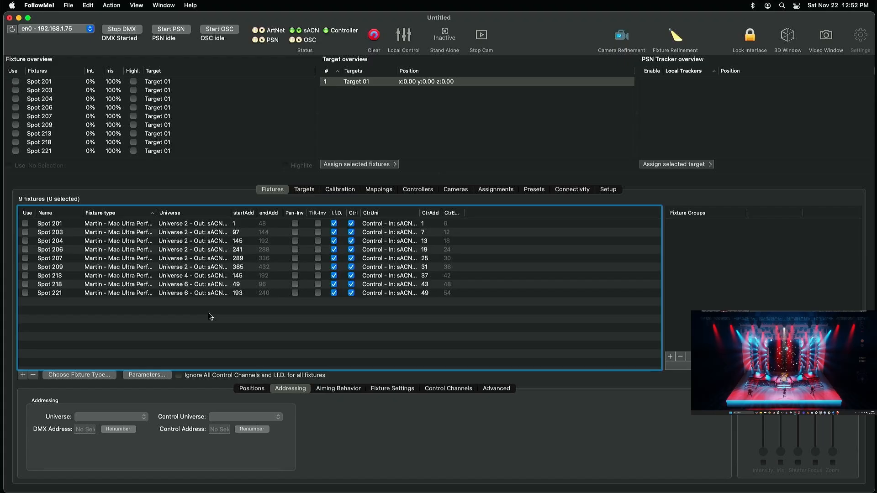
- Add two more targets, Target 02 and Target 03, to the target list
left_click(304, 189)
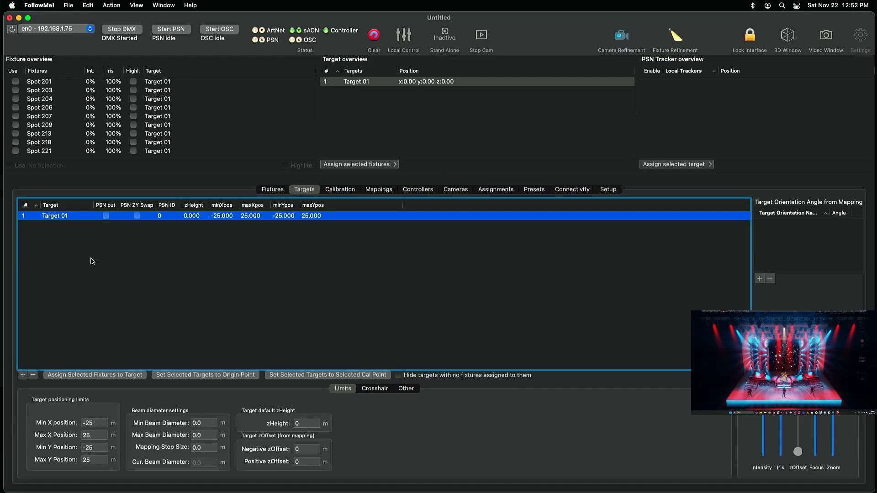
left_click(22, 375)
left_click(23, 375)
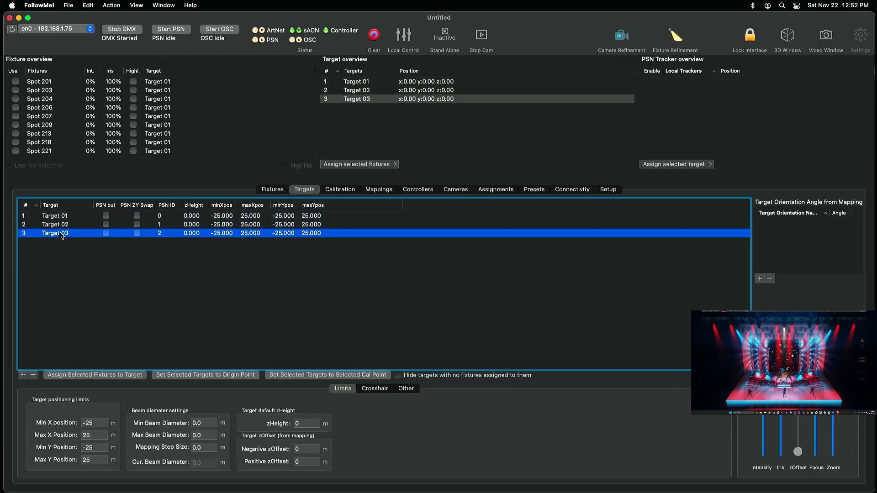
- Set the default zHeight of Targets 01, 02 and 03 to 1.3 m
left_click(64, 218, "shift")
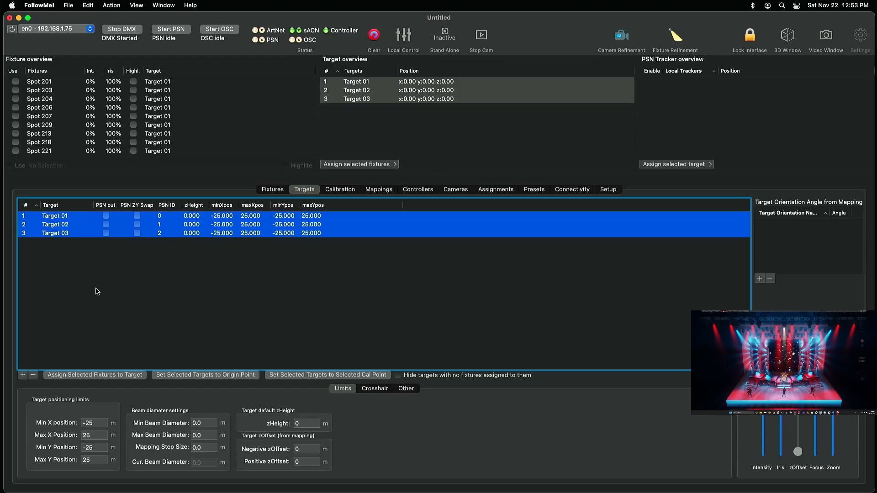
left_click(304, 424)
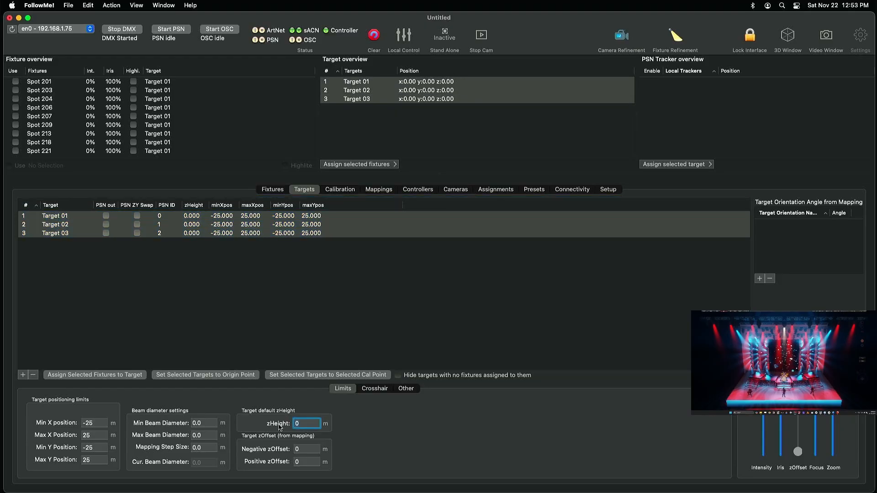
type("1.3")
key("Return")
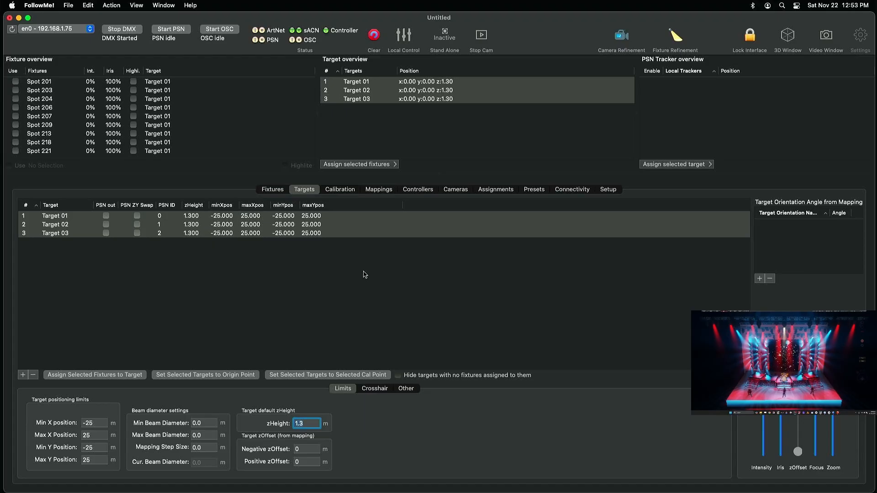
- Add a first predefined controller to the network controller setup
left_click(418, 190)
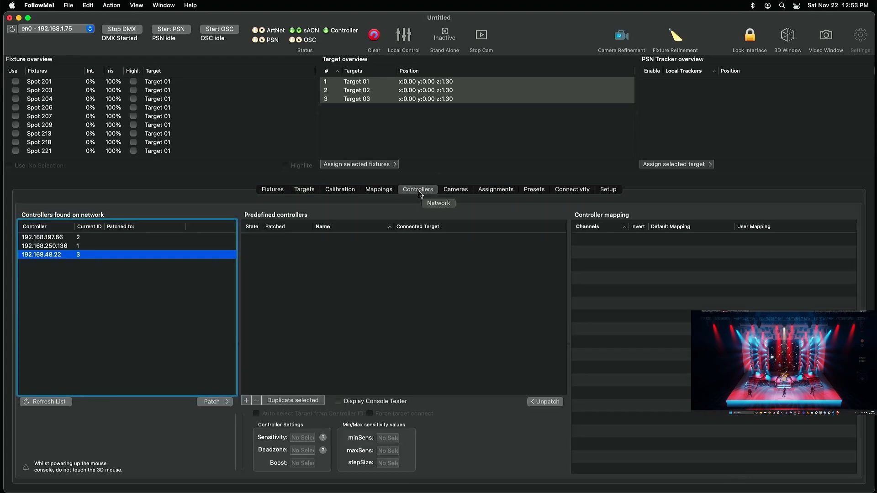
left_click(75, 313)
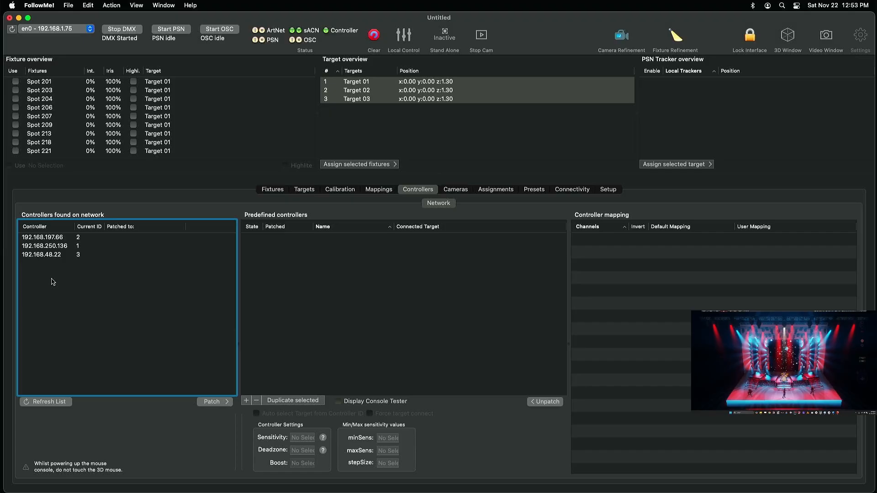
left_click(283, 279)
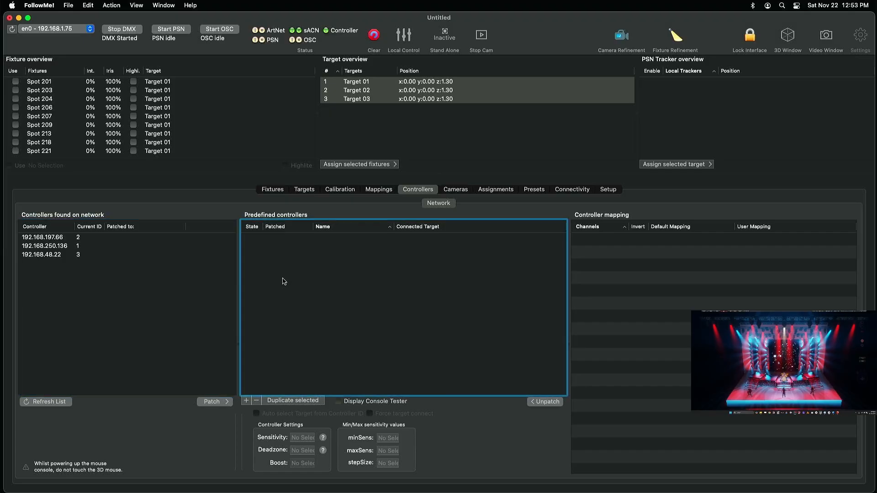
left_click(247, 402)
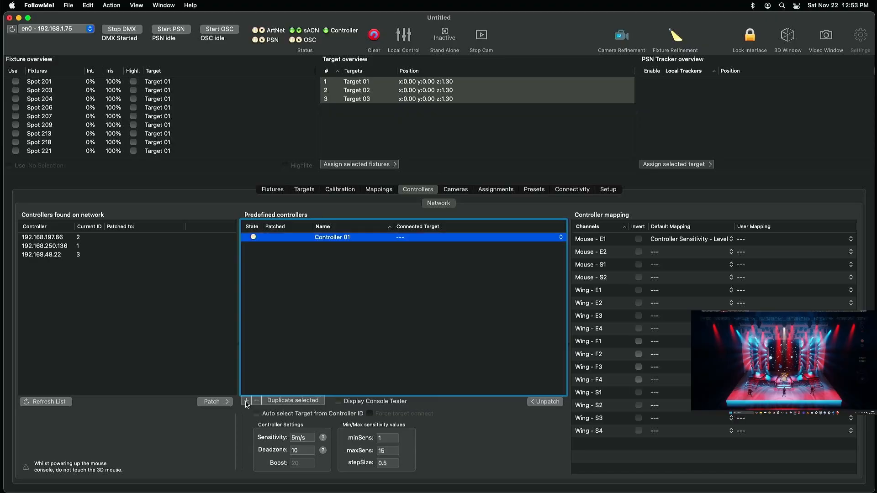
- Add two more predefined controllers and patch network controller 192.168.250.136 to Controller 01
left_click(247, 401)
left_click(247, 402)
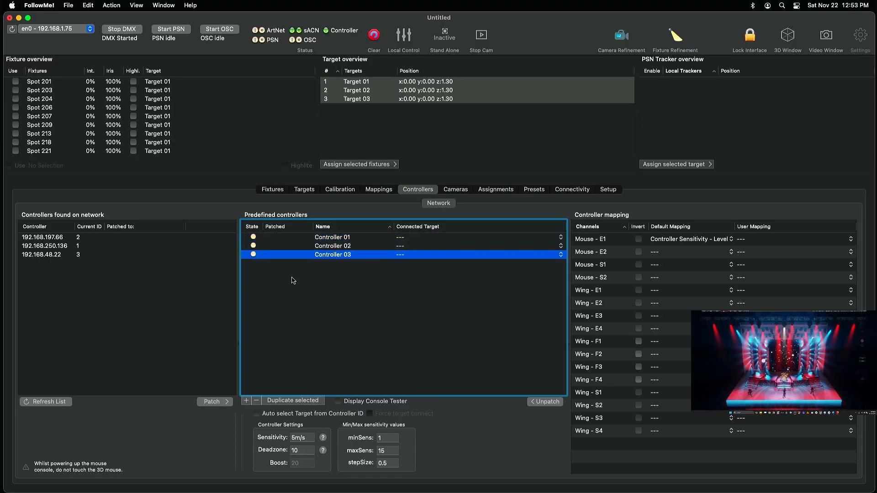
left_click(59, 246)
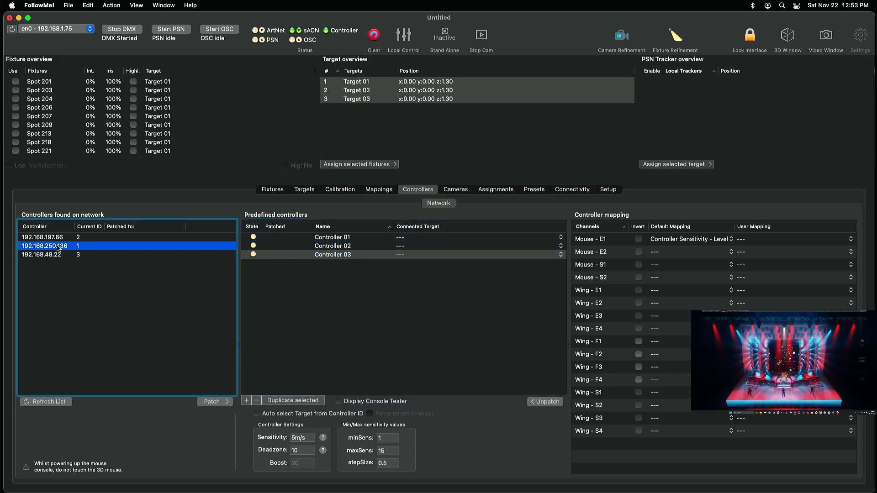
left_click(330, 240)
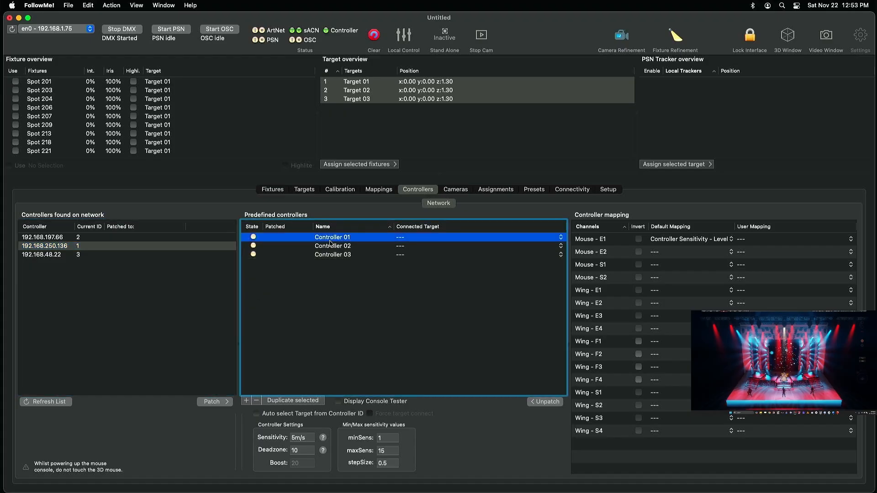
left_click(212, 403)
- Patch network controller 192.168.197.66 to Controller 02 and 192.168.48.22 to Controller 03
left_click(66, 238)
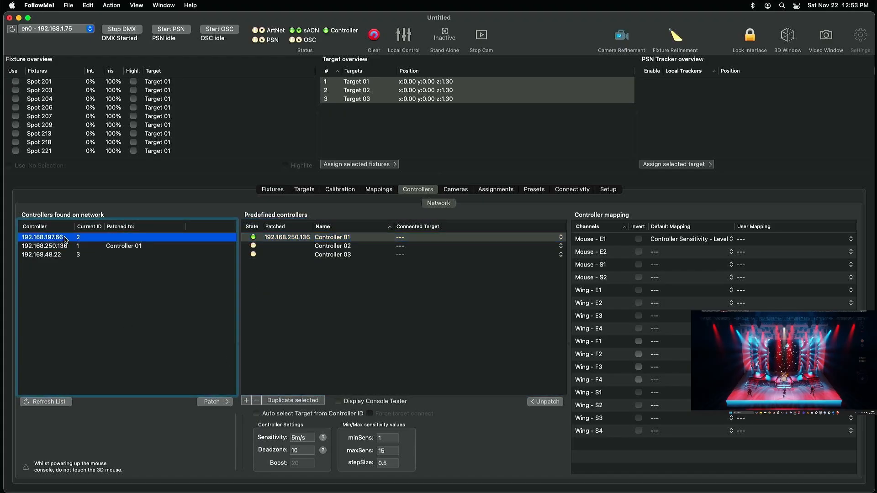
left_click(322, 248)
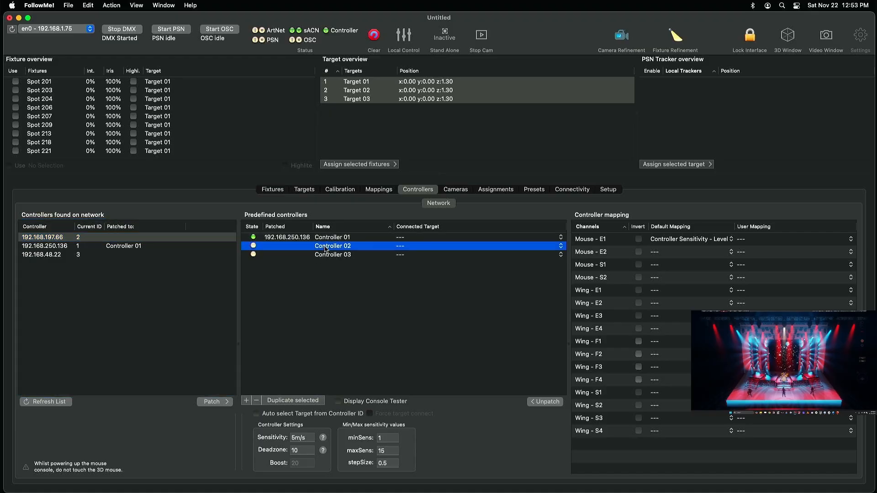
left_click(211, 402)
left_click(58, 256)
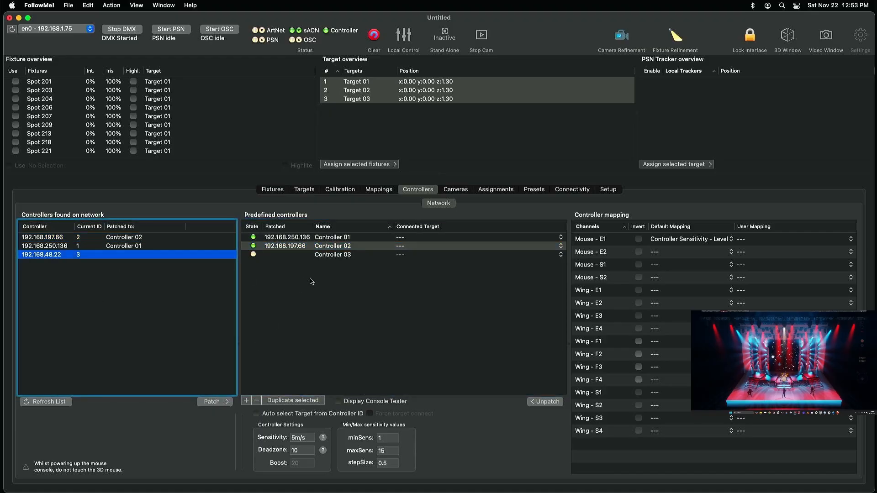
left_click(332, 257)
left_click(211, 401)
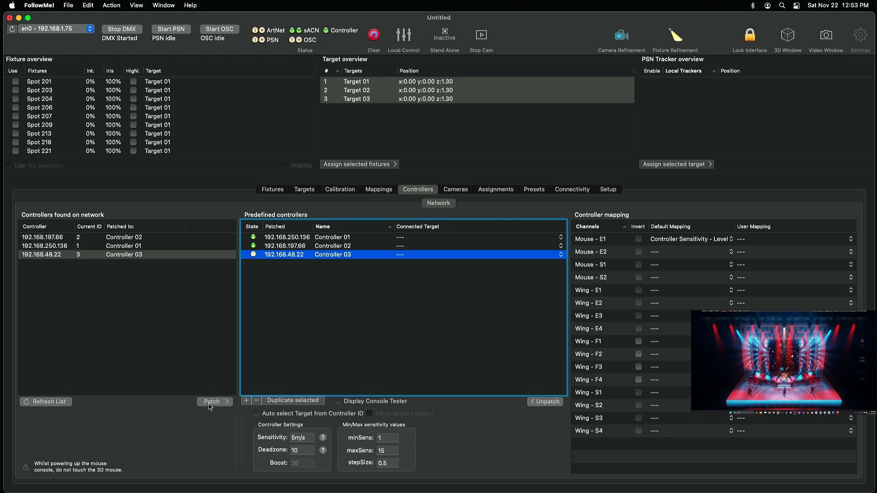
- Connect Controllers 01, 02 and 03 to Target 01, Target 02 and Target 03 respectively
left_click(412, 238)
left_click(410, 249)
left_click(413, 247)
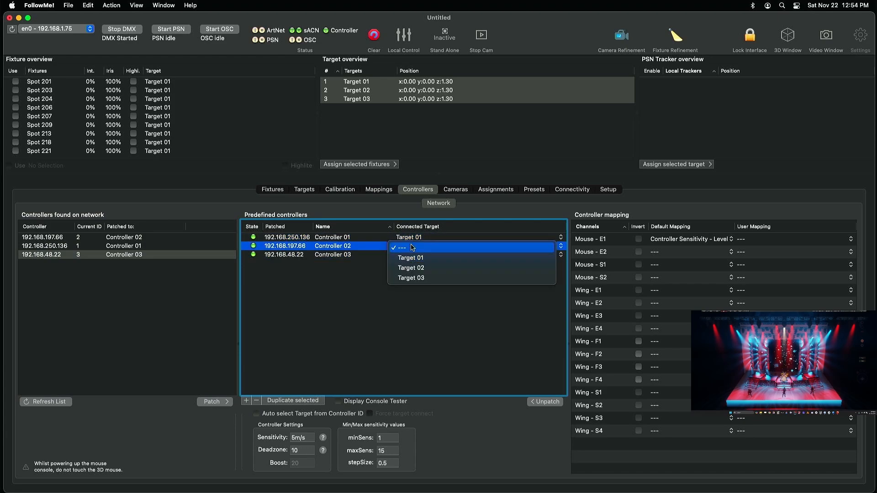
left_click(414, 271)
left_click(412, 255)
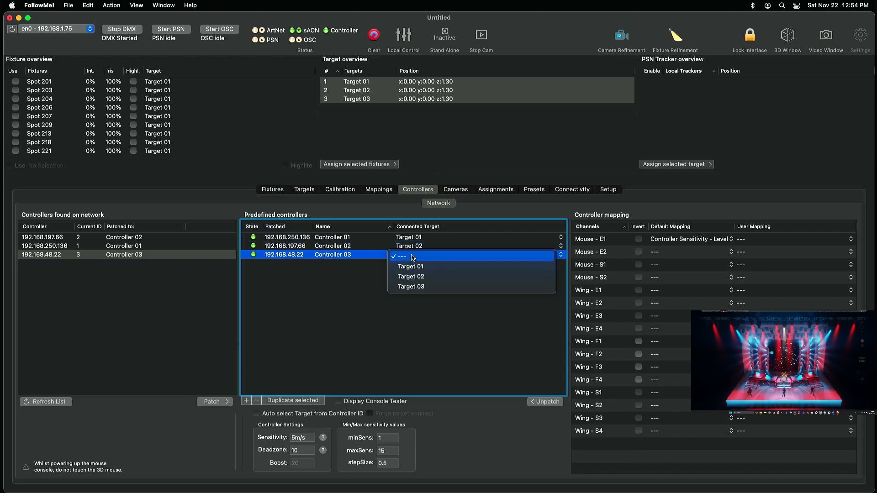
left_click(414, 285)
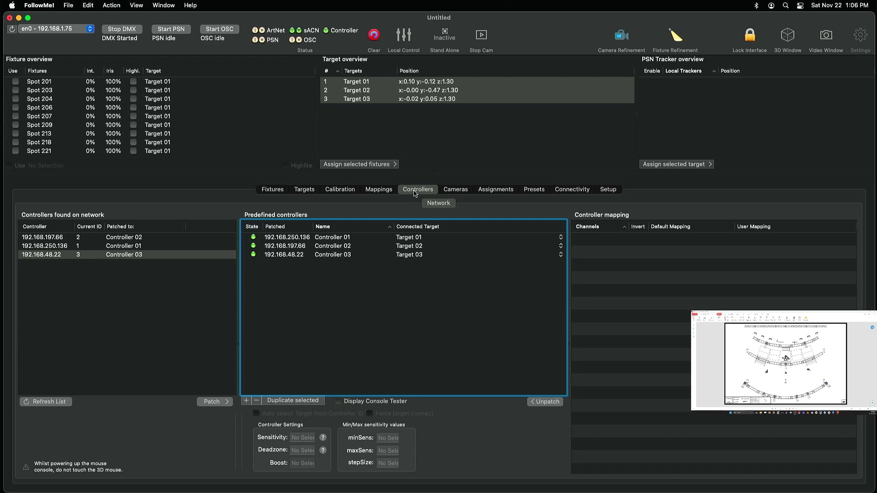
- Set the X position of the stage-right calibration points cp002 - DSR and cp004 - USR to -9.14 m
left_click(341, 191)
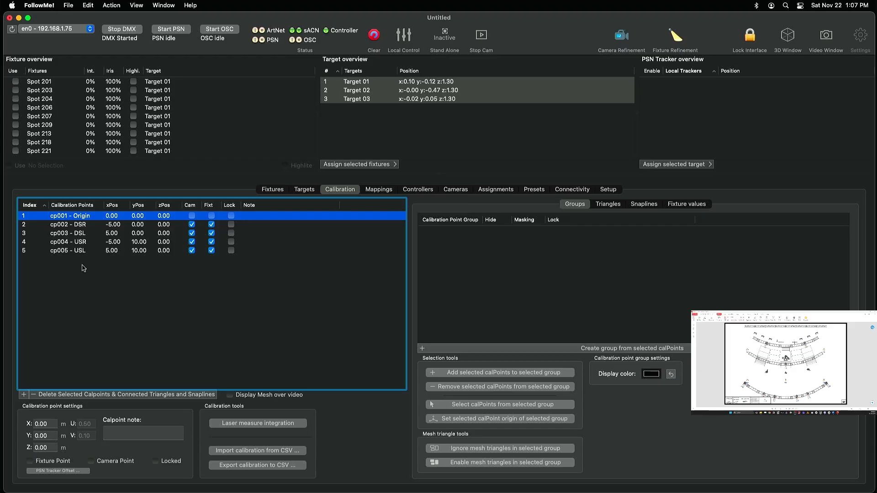
left_click(87, 225)
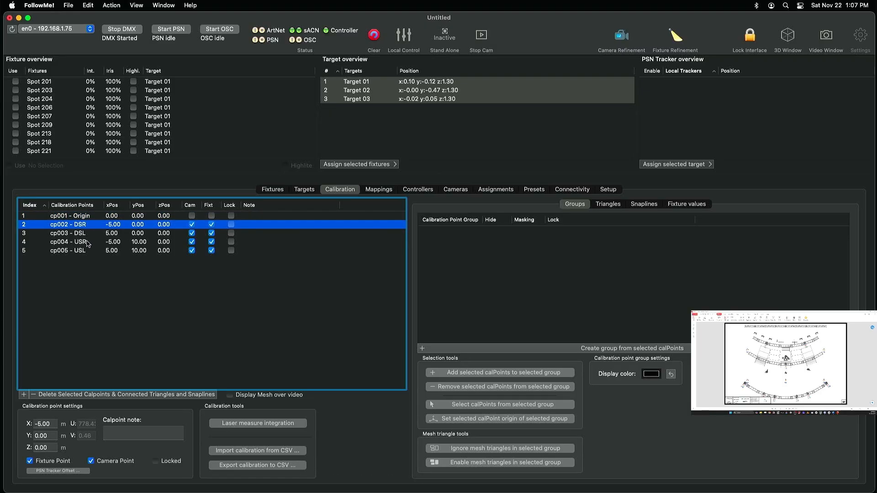
left_click(87, 241, "super")
left_click(56, 424)
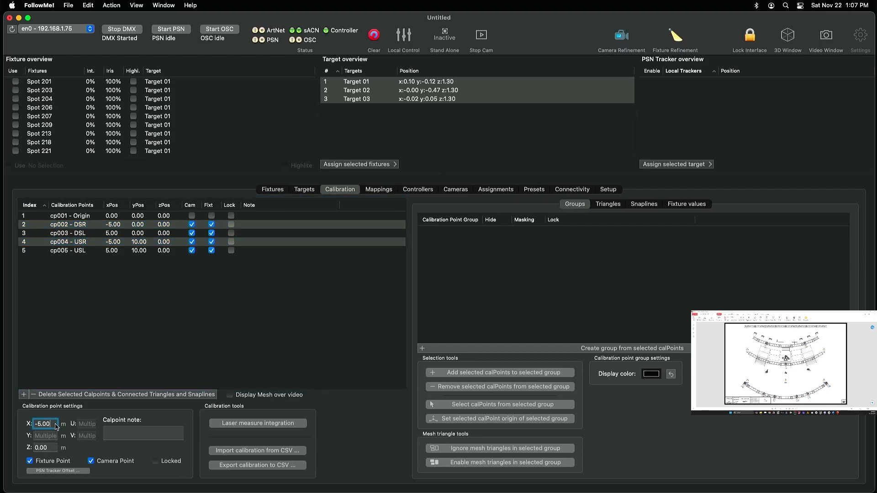
key("BackSpace")
key("BackSpace")
key("BackSpace")
key("BackSpace")
type("9.14")
key("Return")
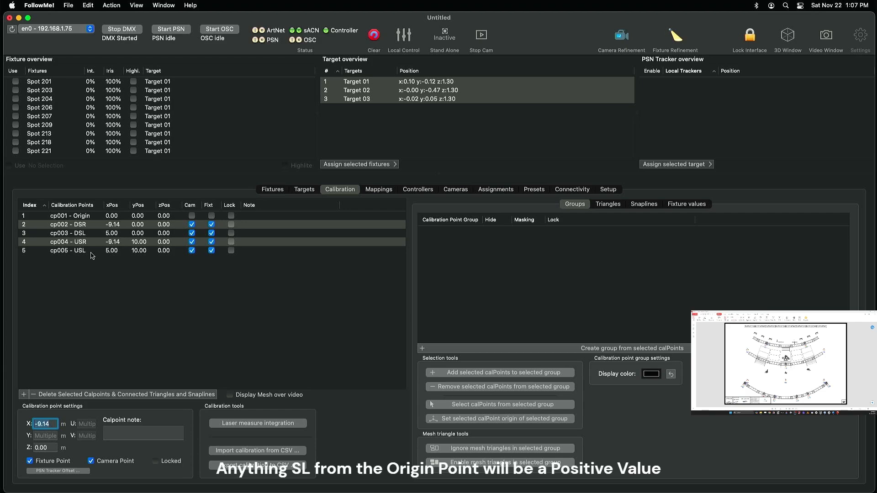
- Set the X position of the stage-left calibration points cp003 - DSL and cp005 - USL to 9.14 m
left_click(86, 234)
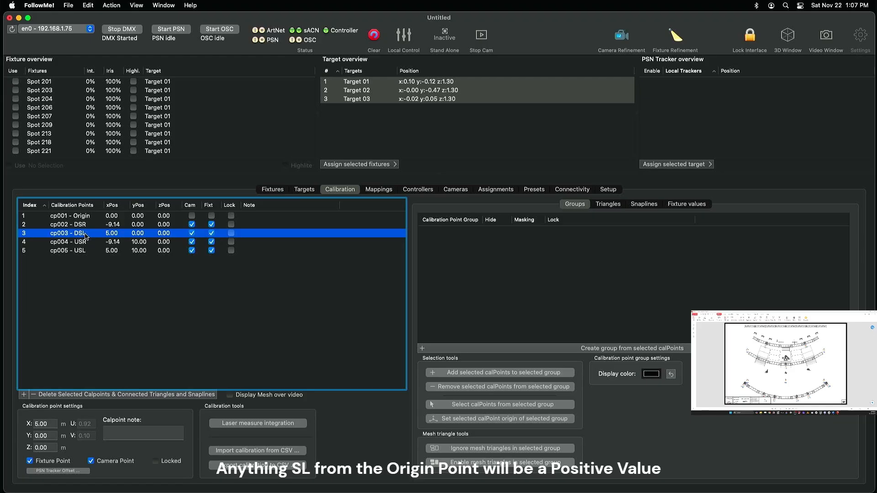
left_click(84, 250, "super")
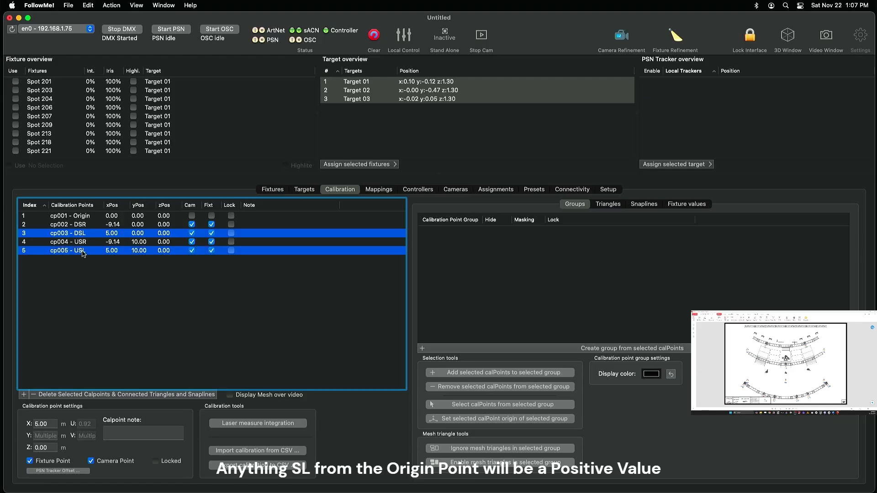
left_click(47, 424)
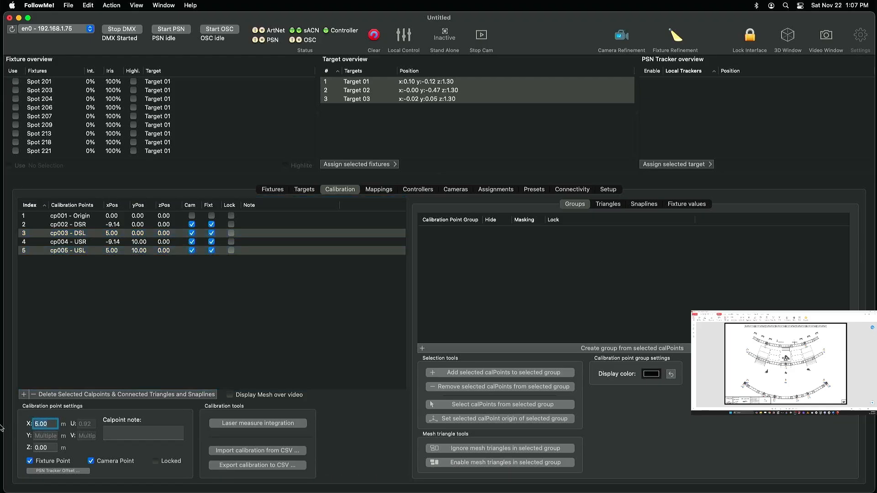
type("9.1")
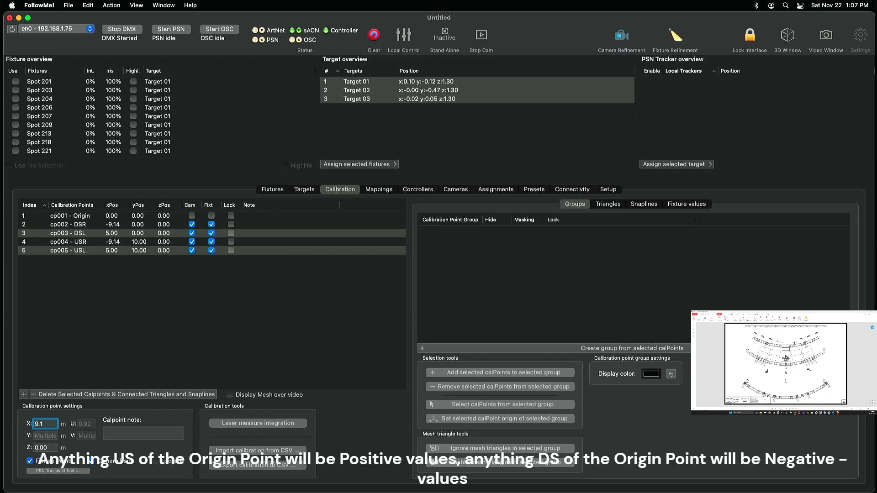
type("44")
key("Return")
- Set the Y position of the upstage calibration points cp004 - USR and cp005 - USL to 7.31 m
left_click_drag(87, 225, 86, 233)
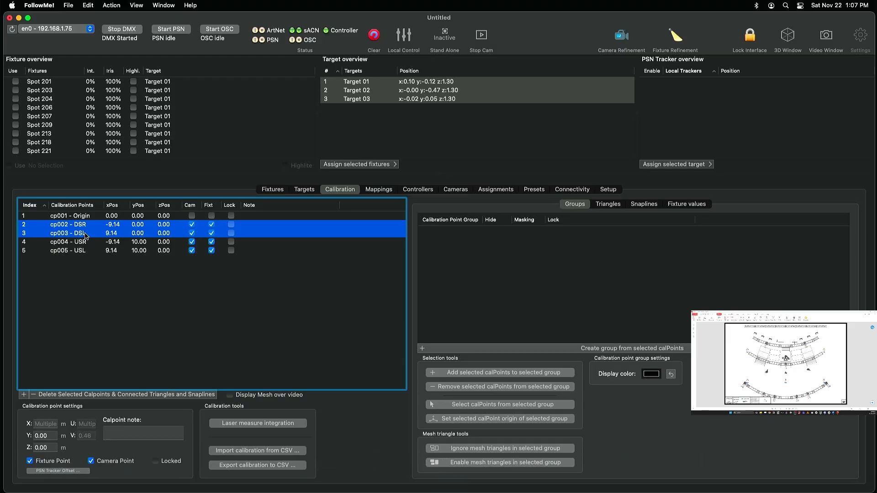
left_click_drag(83, 242, 83, 252)
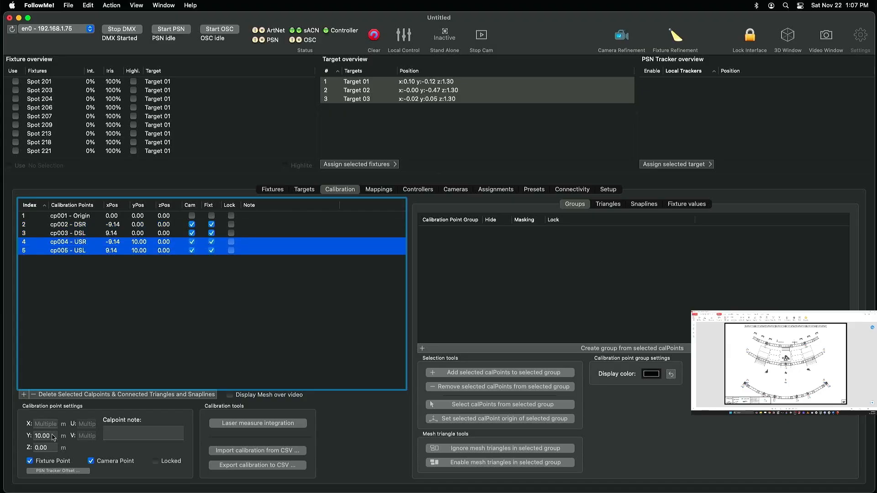
left_click_drag(52, 436, 1, 437)
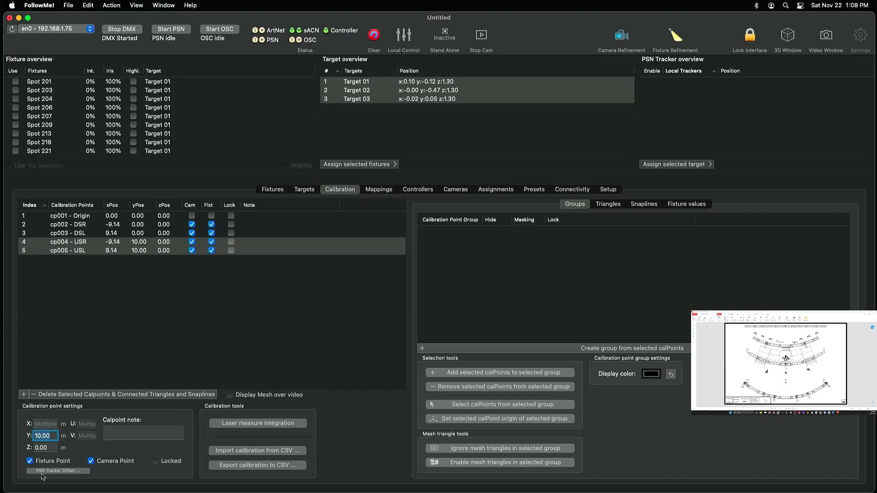
type("7.31")
key("Return")
- Set the Z position of all five calibration points, including the origin, to the 1.219 m stage height
left_click_drag(83, 216, 85, 251)
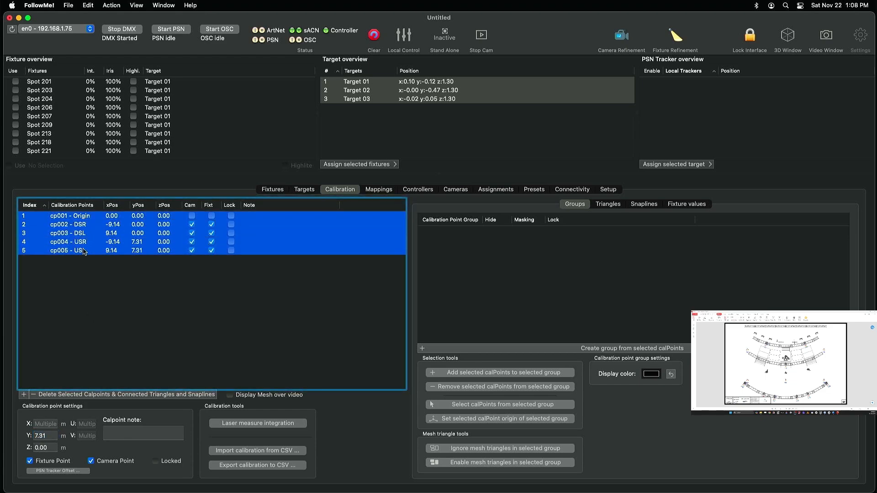
left_click(54, 448)
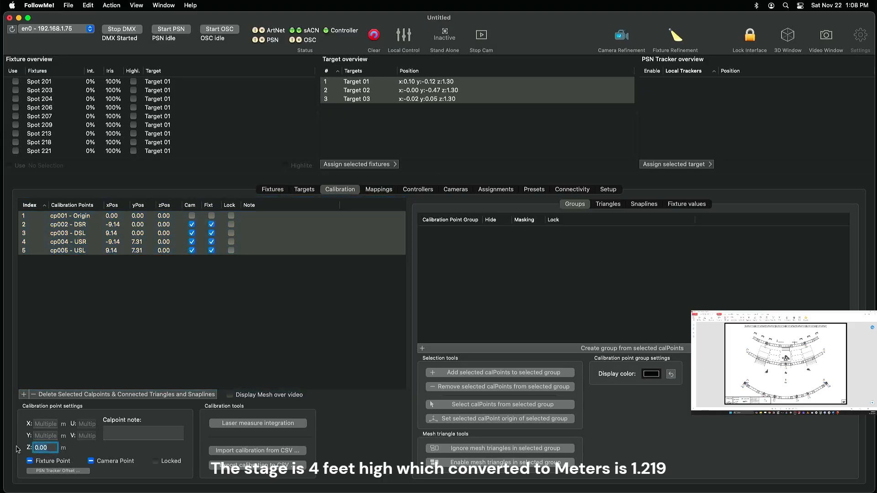
type("1.219")
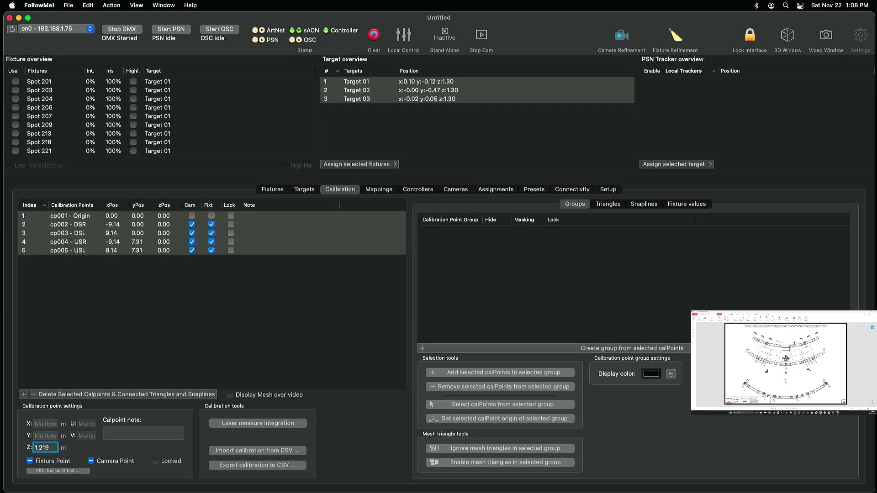
key("Return")
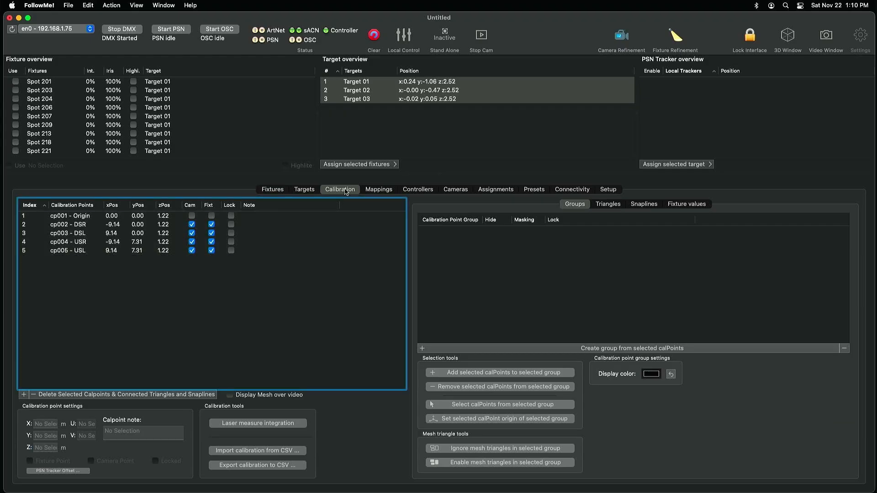
- Open the Camera Position Wizard for the Marshall camera and tick off the camera quality, stage overview and lens focus checks
left_click(464, 193)
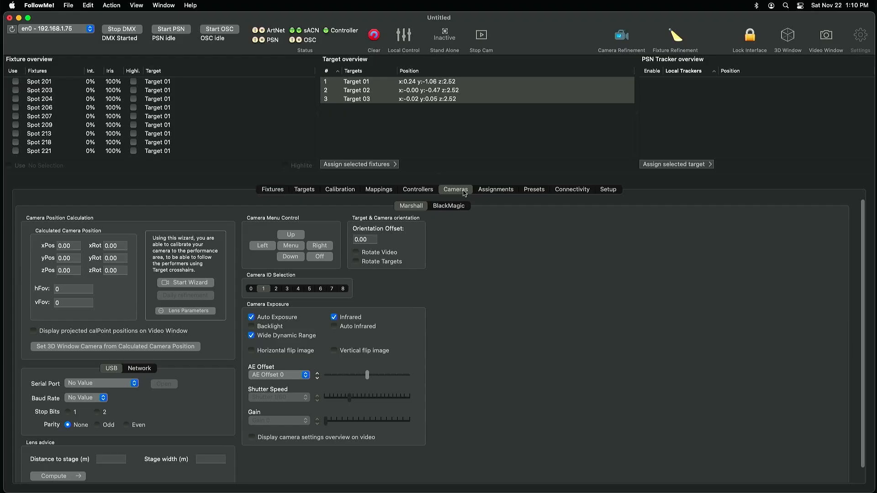
left_click(185, 283)
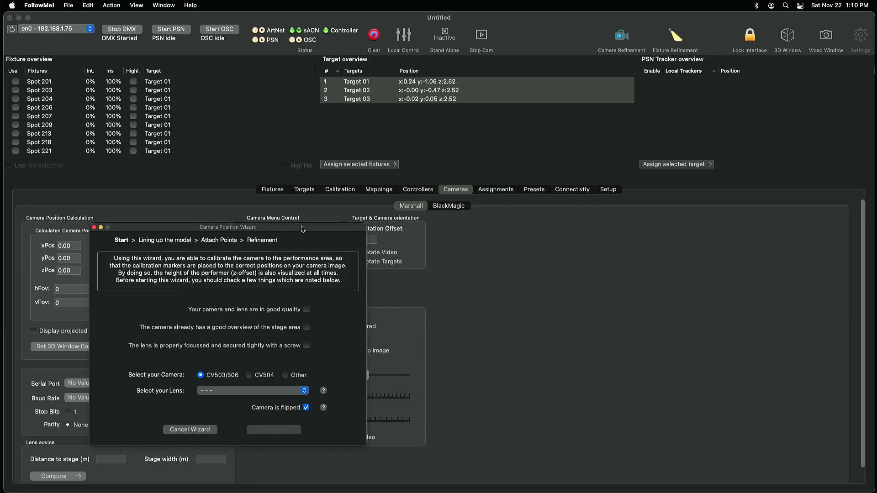
left_click_drag(302, 227, 419, 142)
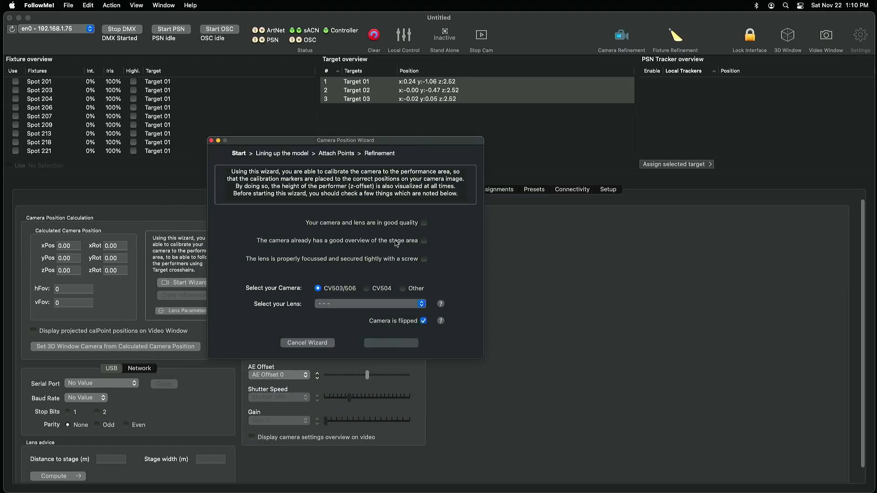
left_click(424, 223)
left_click(424, 241)
left_click(423, 259)
- Select the custom lens option and start the wizard, dismissing the file chooser without loading a file
left_click(408, 306)
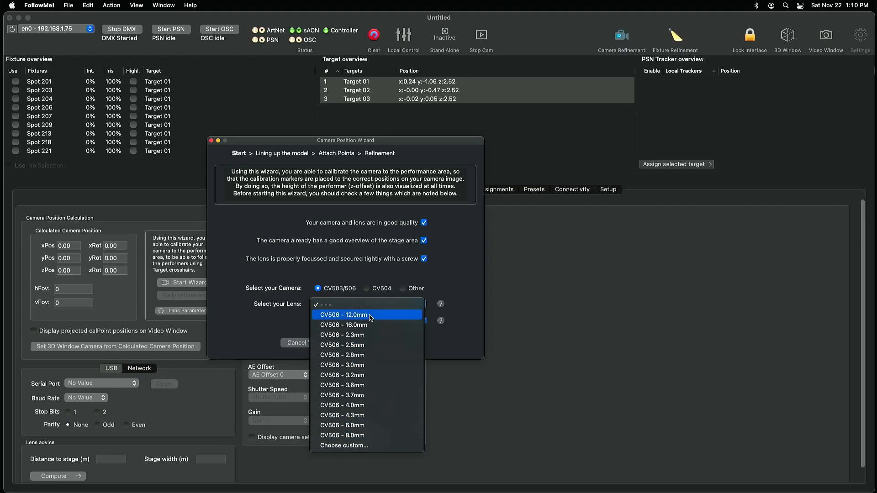
left_click(364, 446)
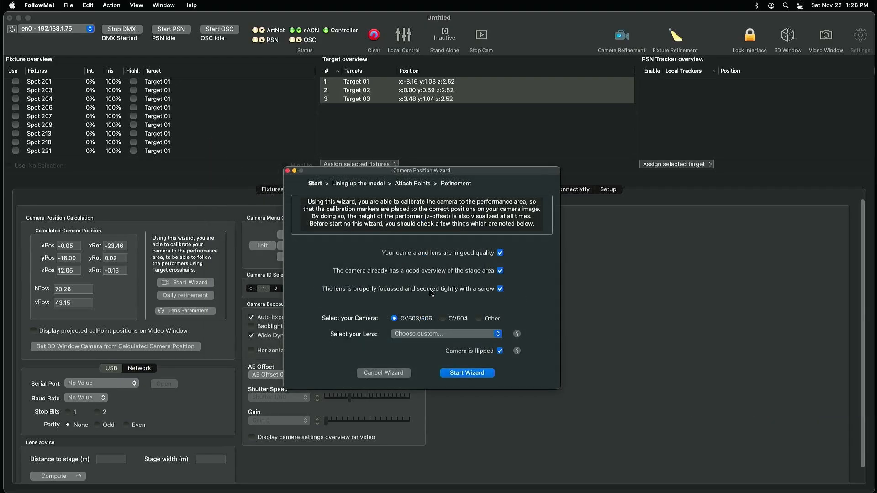
left_click(467, 373)
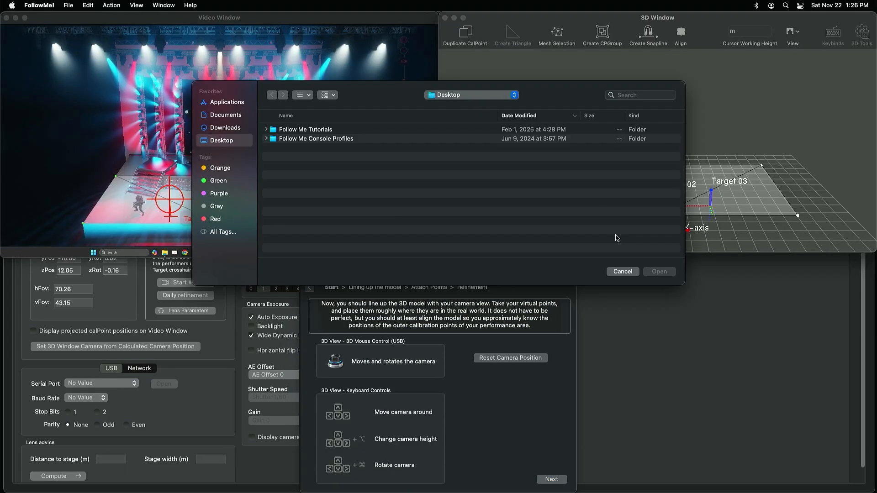
left_click(622, 271)
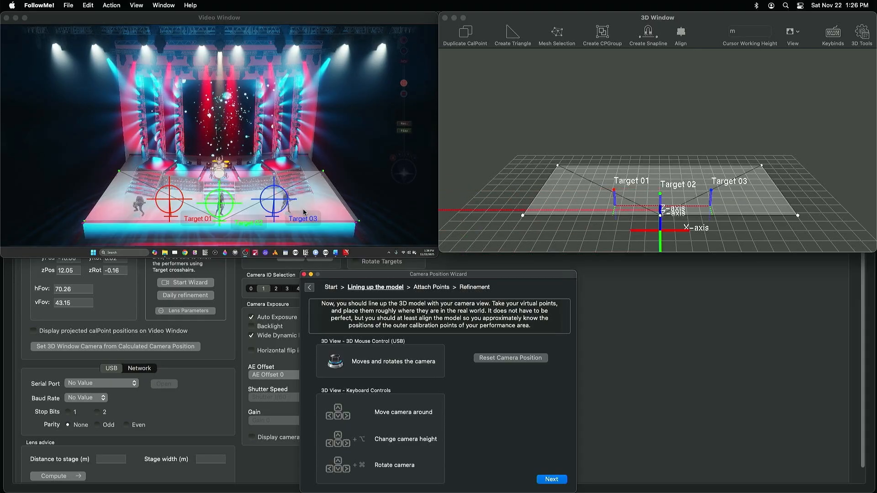
- Try shifting the 3D camera sideways, forward and backward, and return it to where the model matches the stage in the video
key("Right")
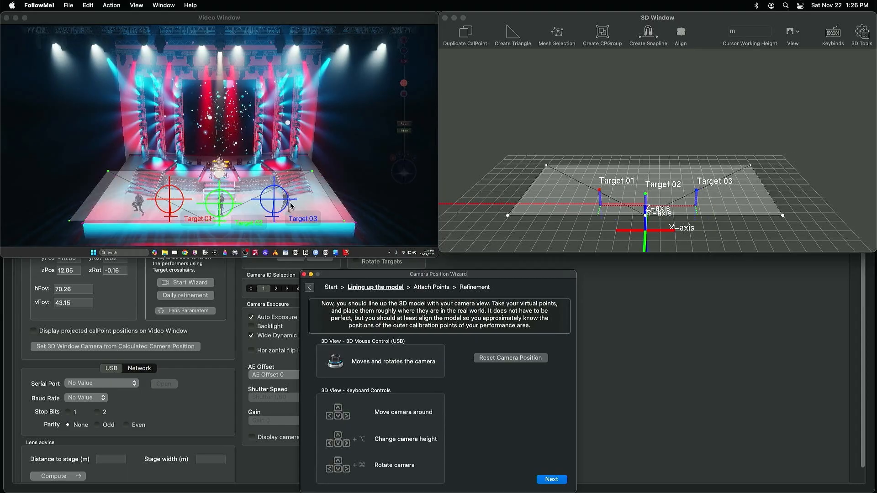
key("Left")
key("Left")
key("Left")
key("Left")
key("Right")
key("Right")
key("Right")
key("Down")
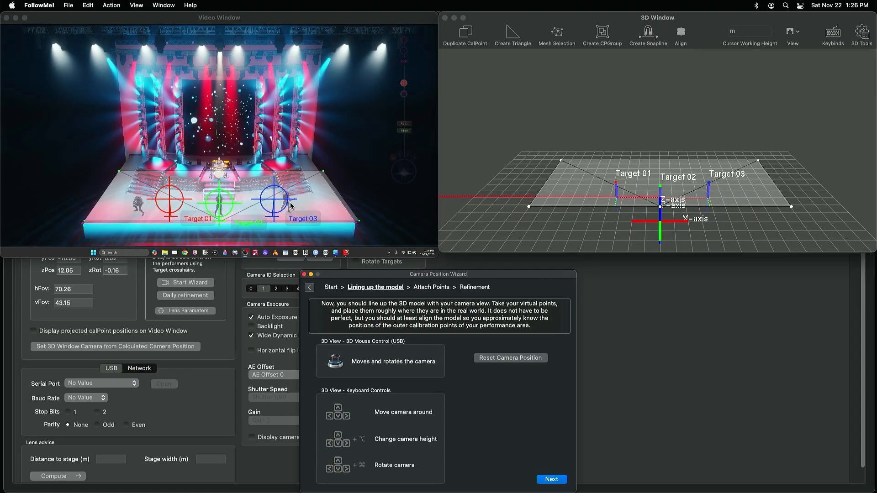
key("Up")
key("Up")
key("Down")
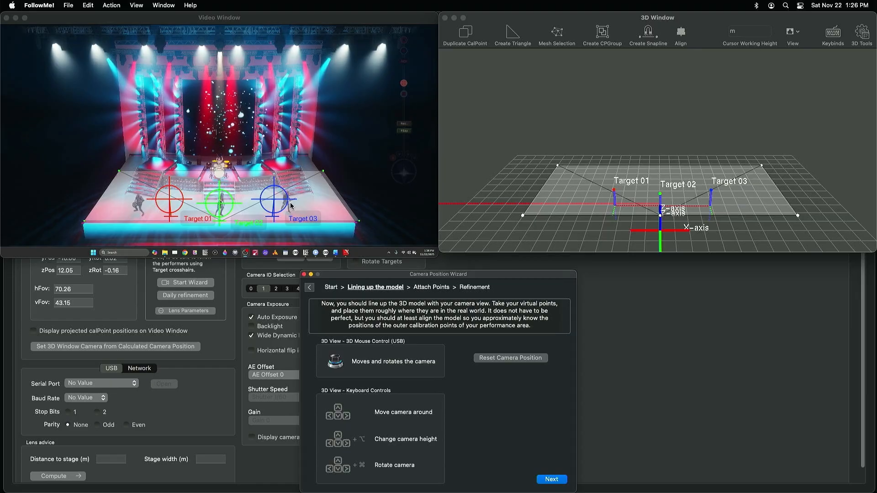
- Nudge the 3D camera forward and backward, keep it lined up with the stage, and continue to the Attach Points stage
key("Down")
key("Up")
key("Up")
key("Down")
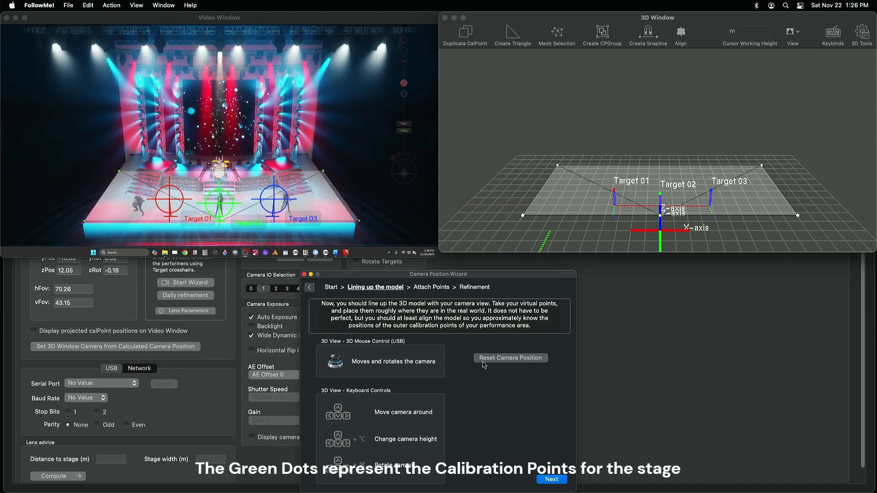
left_click(562, 481)
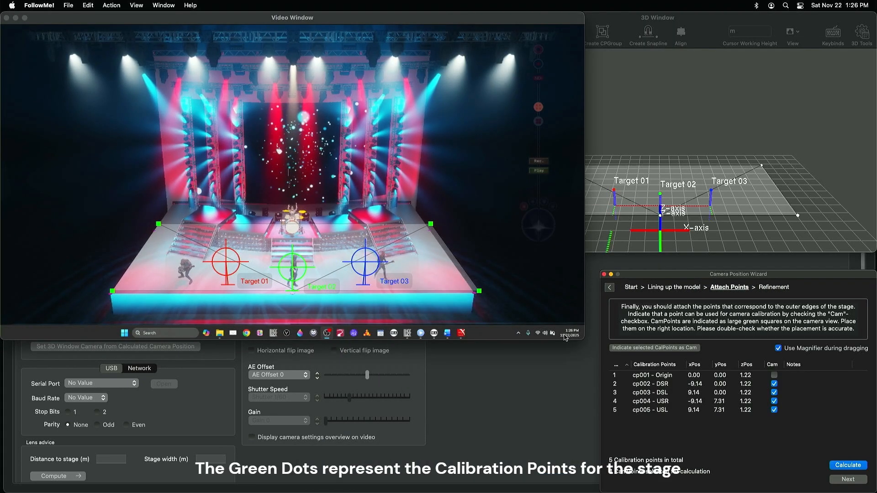
- Place camera points DSL, USL, USR and DSR on the matching stage corners in the video and calculate the camera position
left_click(479, 291)
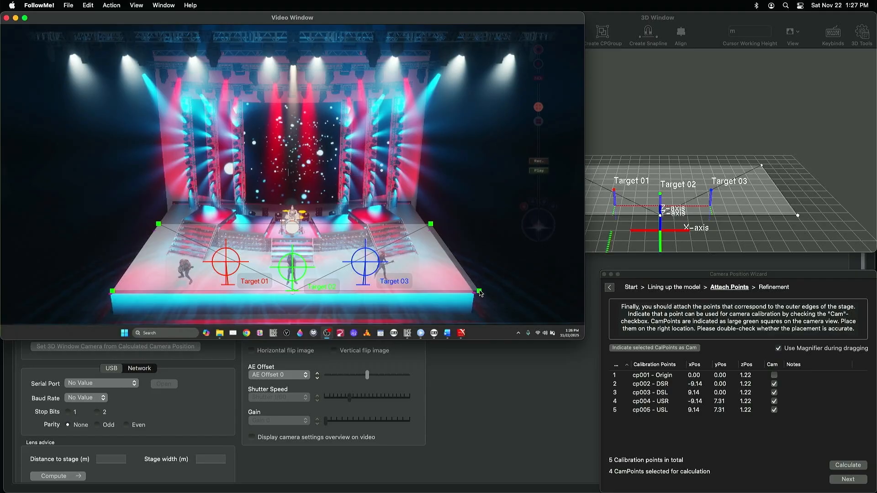
left_click_drag(479, 291, 473, 293)
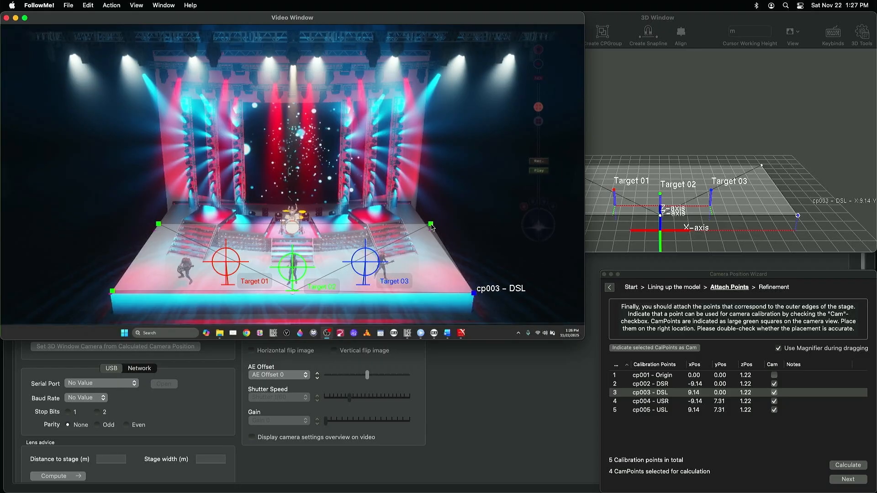
left_click_drag(431, 225, 430, 230)
left_click_drag(159, 224, 154, 231)
left_click_drag(112, 291, 111, 296)
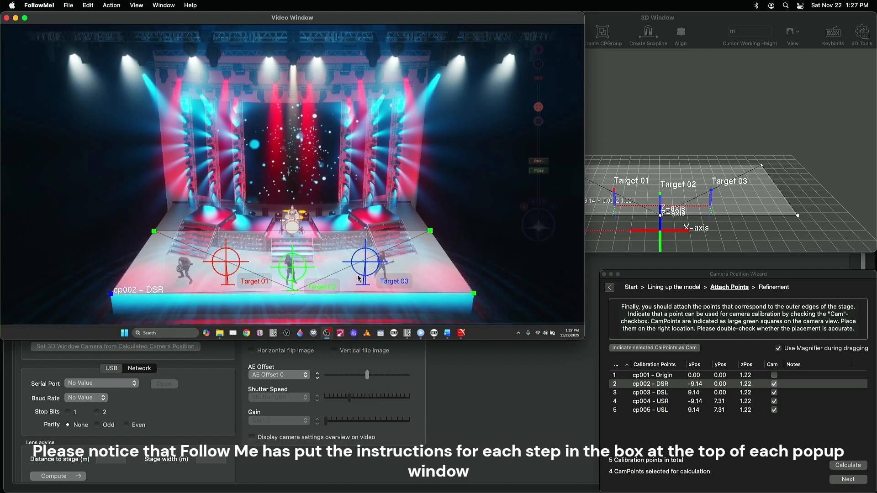
left_click(851, 468)
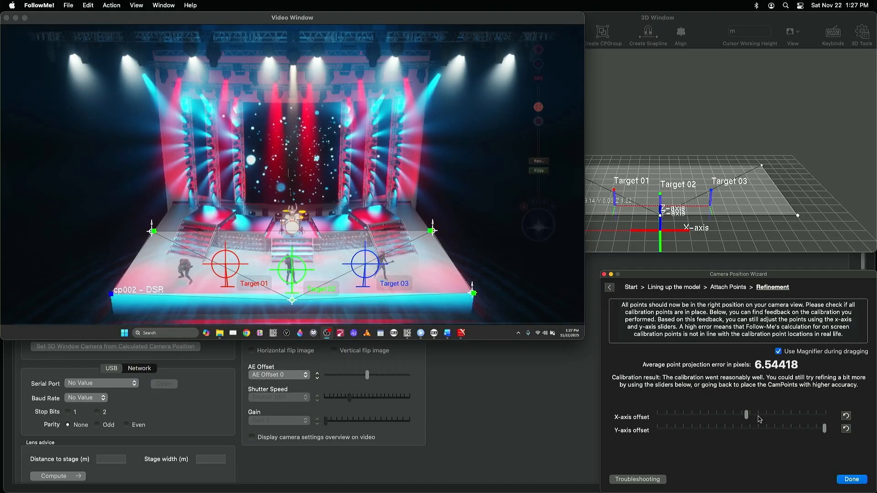
- Reset both axis offsets, refine them with X slightly below centre and Y at its maximum, and finish the camera wizard
left_click(845, 428)
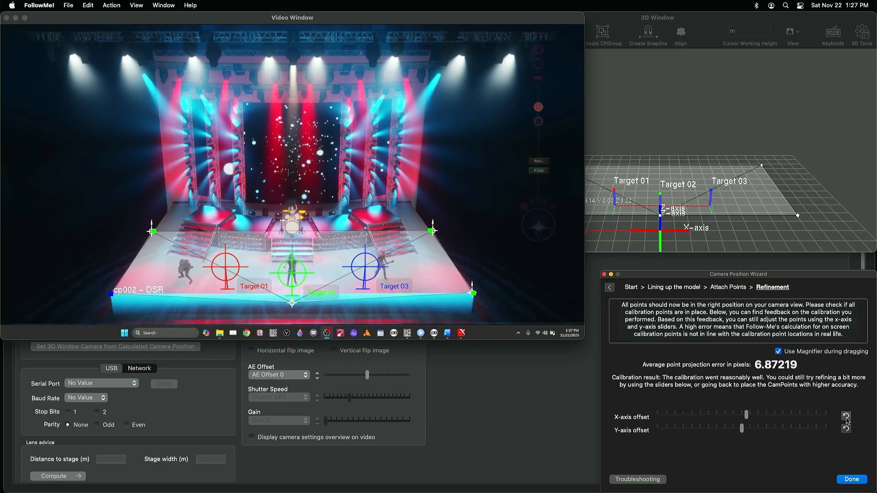
left_click(845, 417)
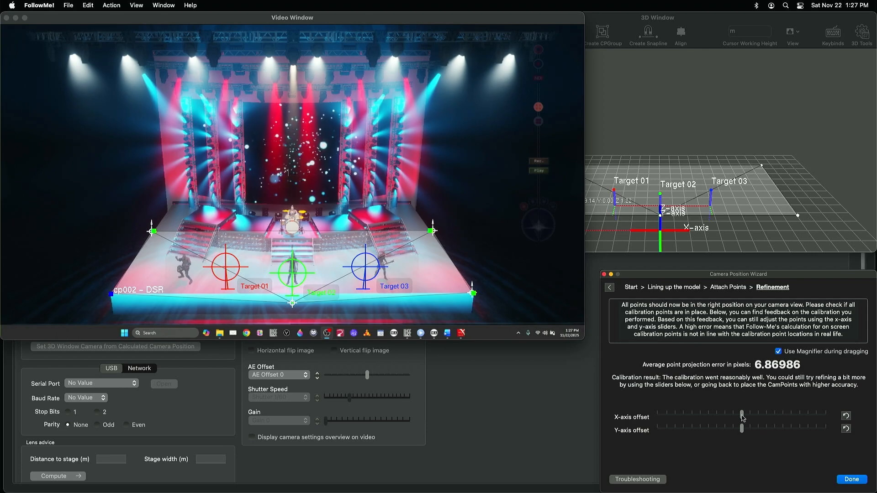
left_click_drag(742, 418, 825, 432)
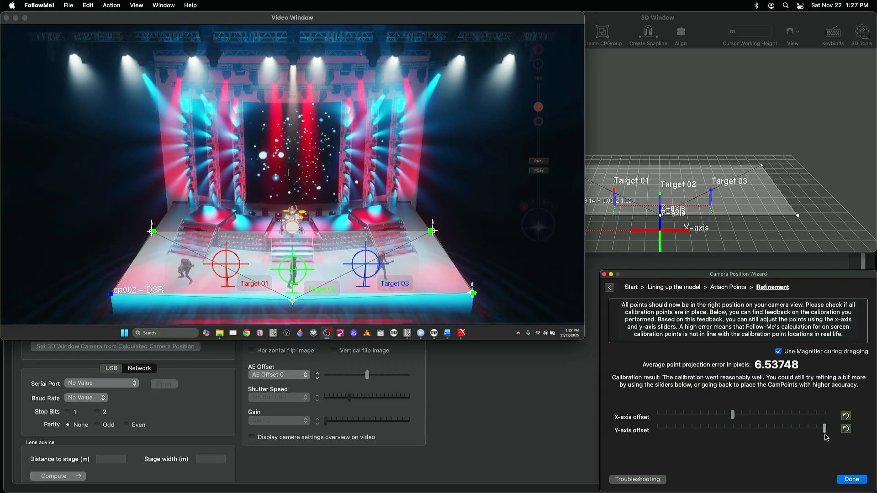
left_click_drag(738, 418, 704, 419)
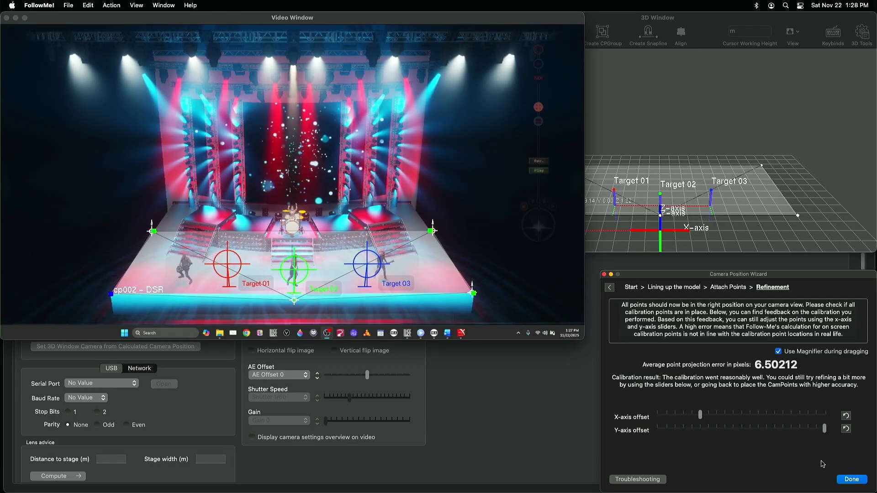
left_click(850, 480)
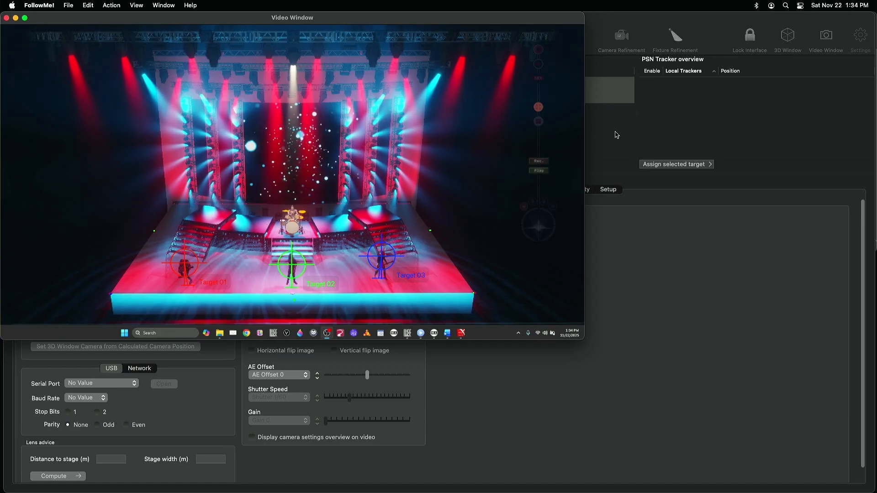
- View the video feed at full size to check the target crosshairs on the performers, and restore its previous size
left_click(26, 18)
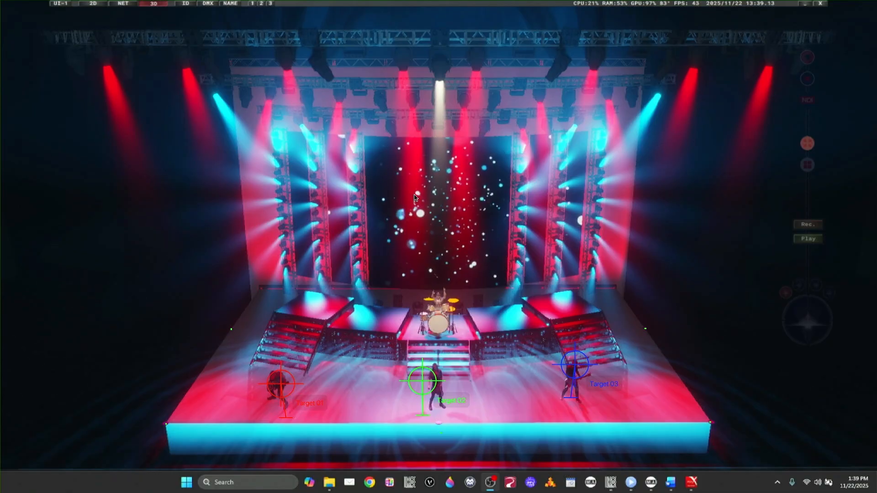
mouse_move(28, 20)
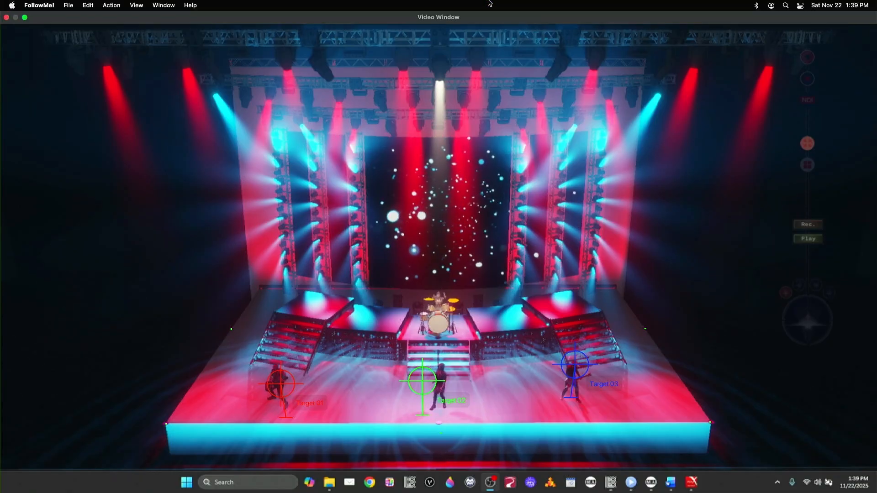
left_click(26, 18)
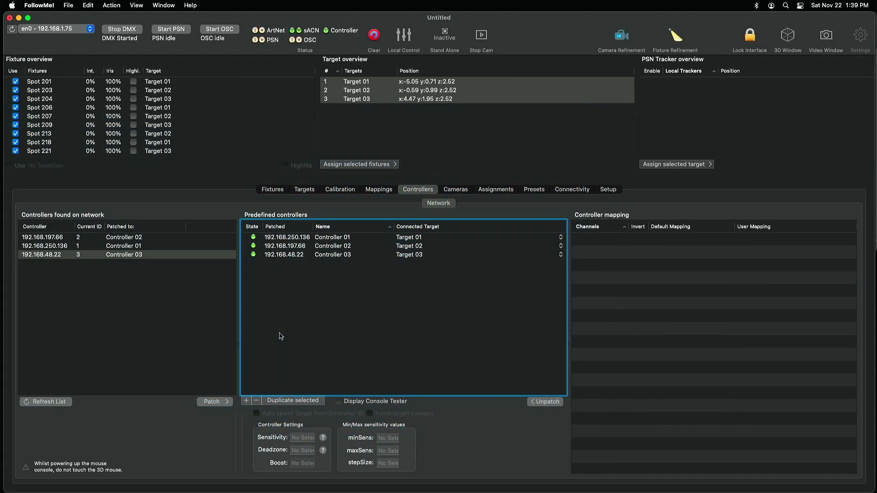
- Map the Mouse - S1 channel of Controller 01 to the Fixture Refinement record function
left_click(290, 240)
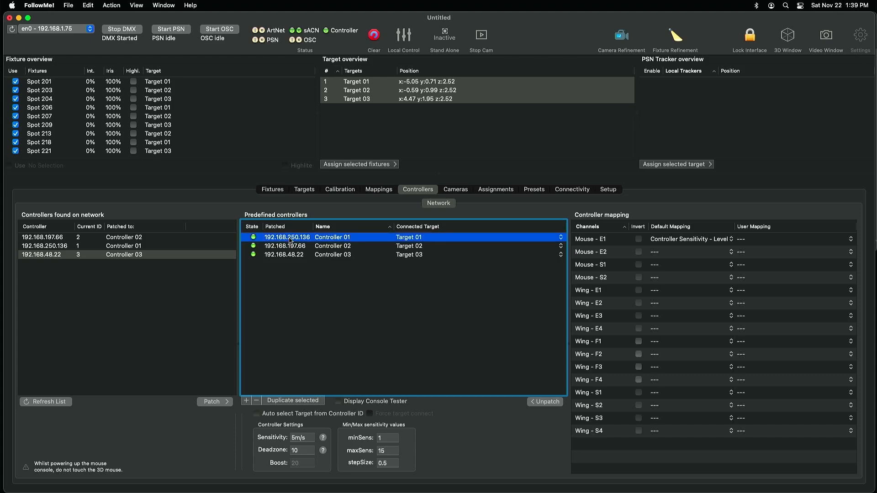
left_click(677, 266)
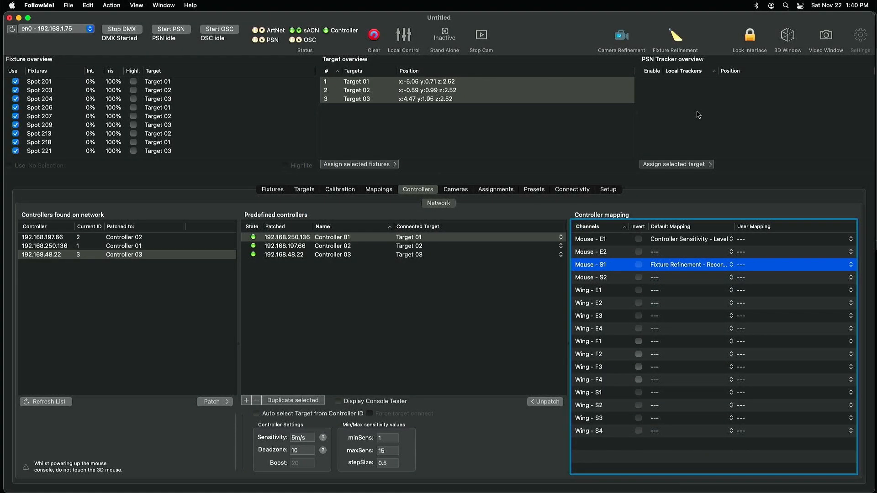
- Start the fixture refinement wizard with all nine spots, the four stage corner points and Target 01 as the focus target
left_click(678, 39)
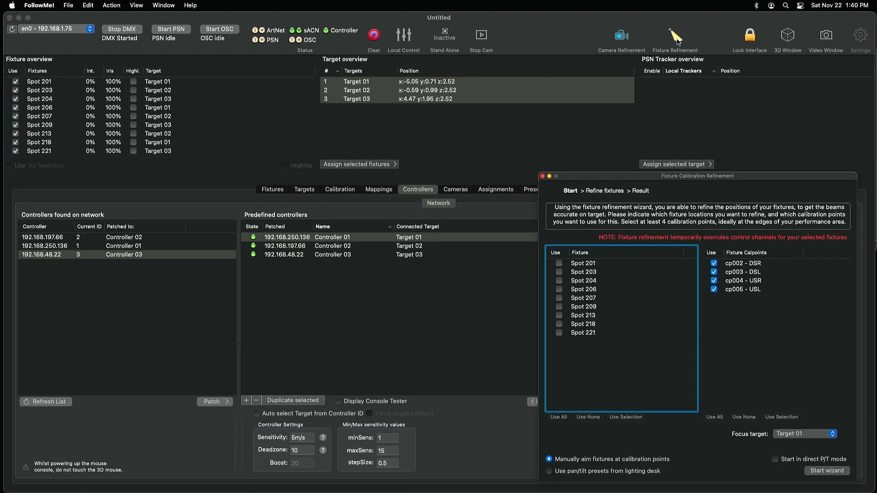
left_click(558, 417)
left_click(785, 438)
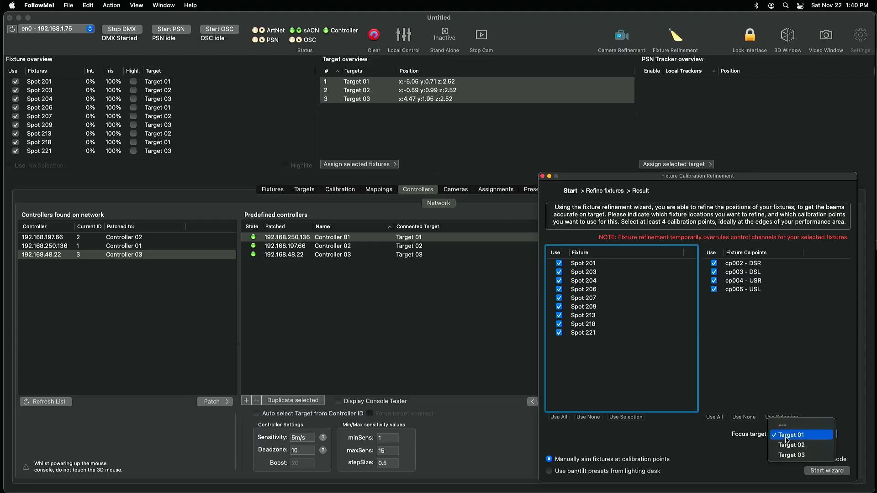
left_click(793, 436)
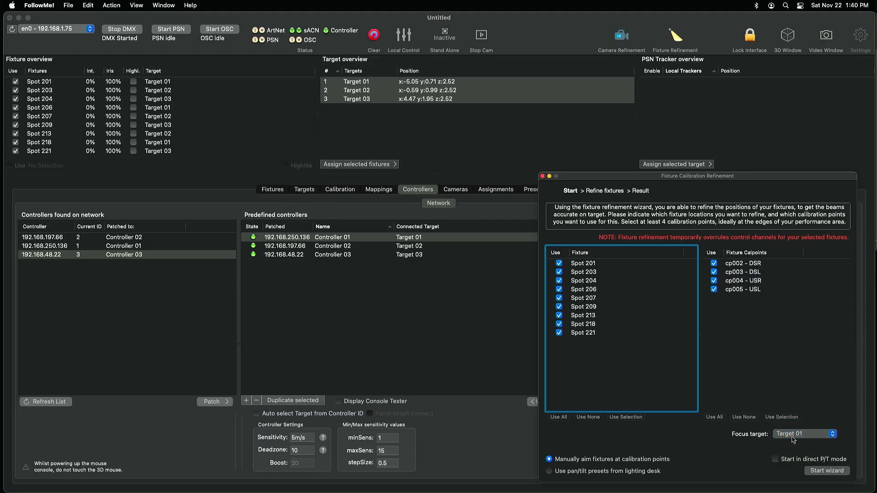
left_click(828, 471)
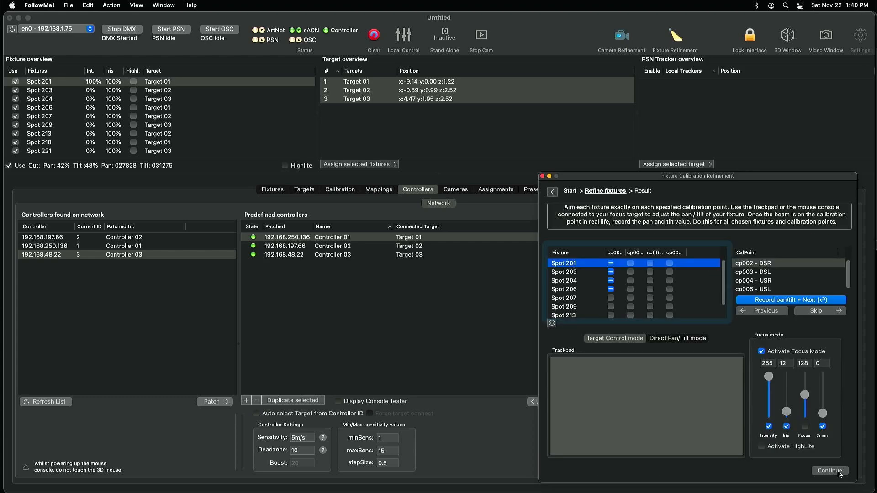
- Show the video window beside the wizard and record pan/tilt for all nine spots aimed at calibration point cp002 - DSR
left_click(827, 36)
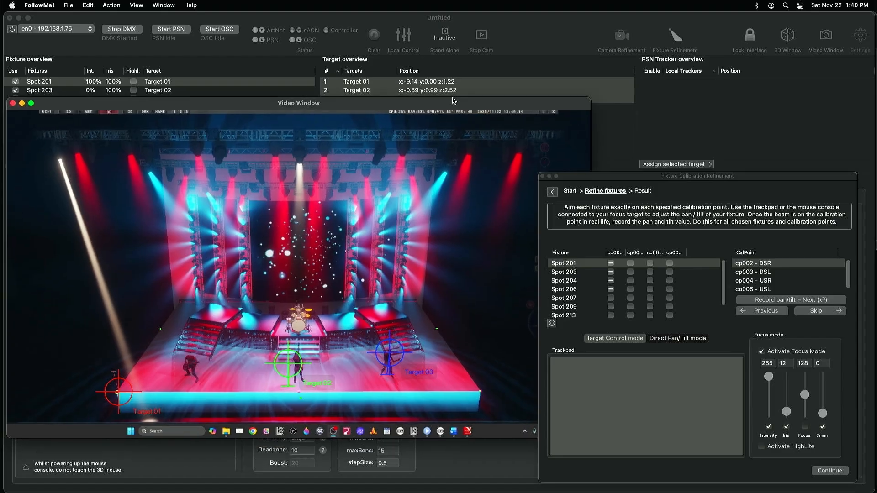
left_click_drag(453, 101, 457, 48)
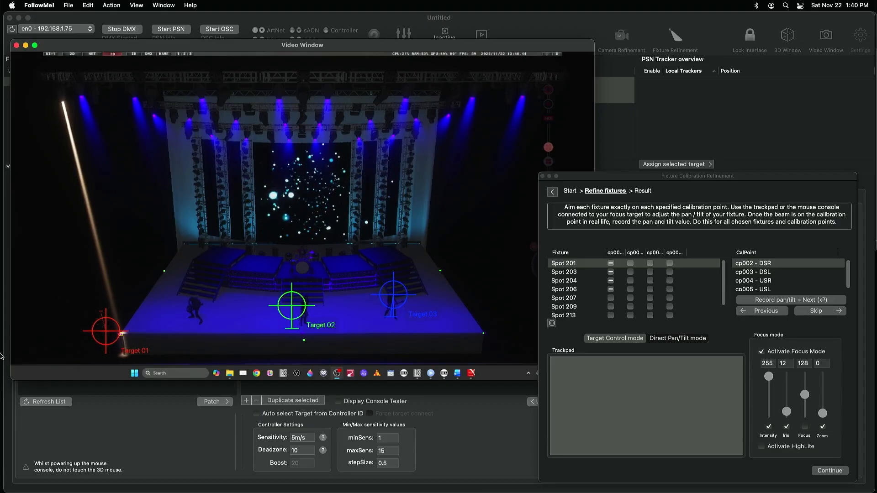
left_click(788, 300)
left_click(787, 300)
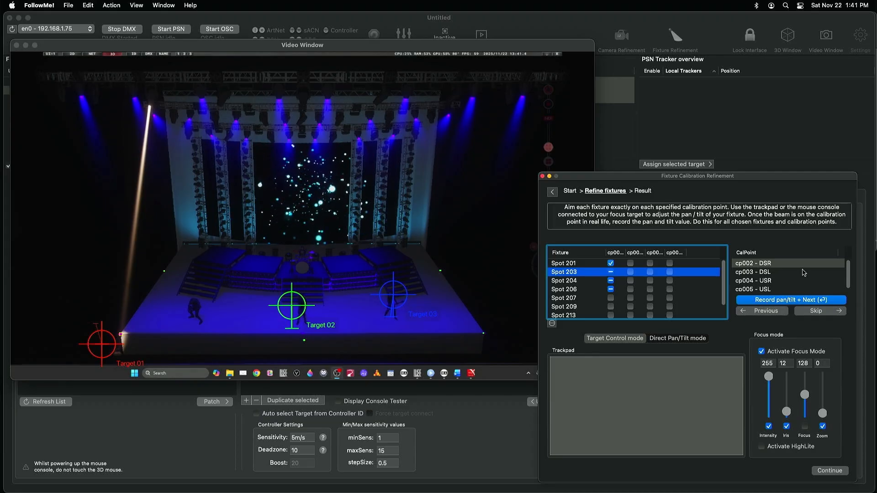
key("Return")
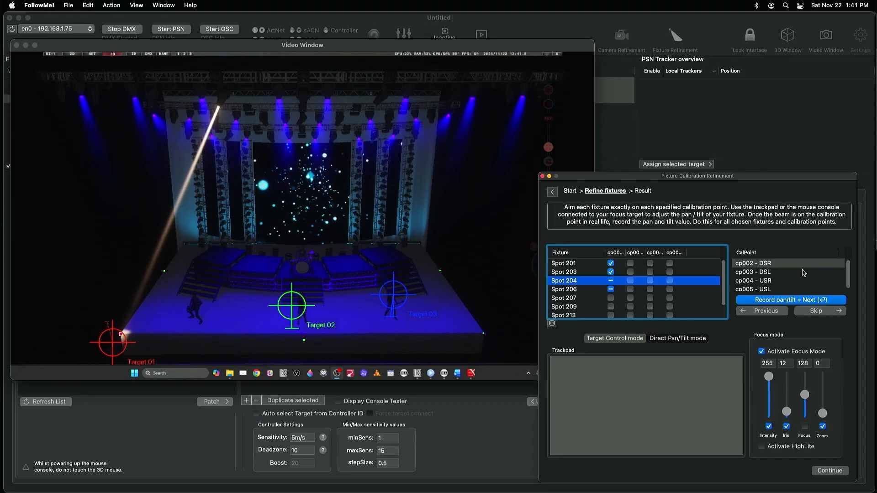
key("Return")
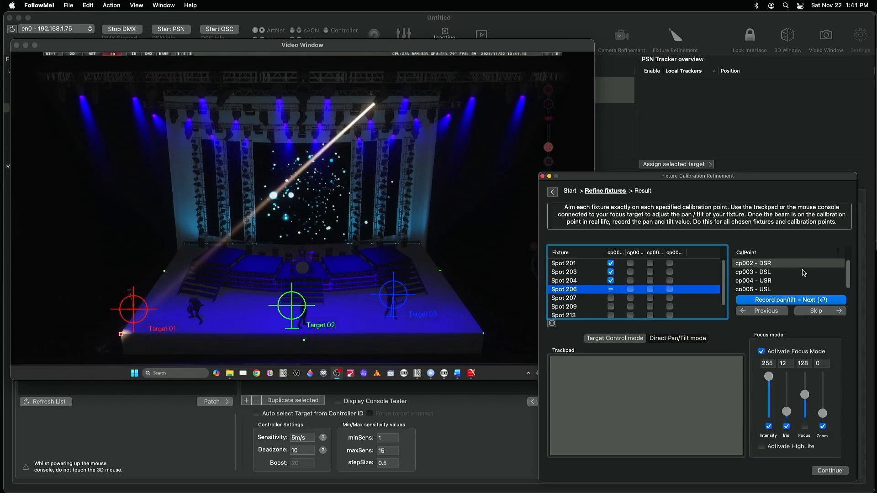
key("Return")
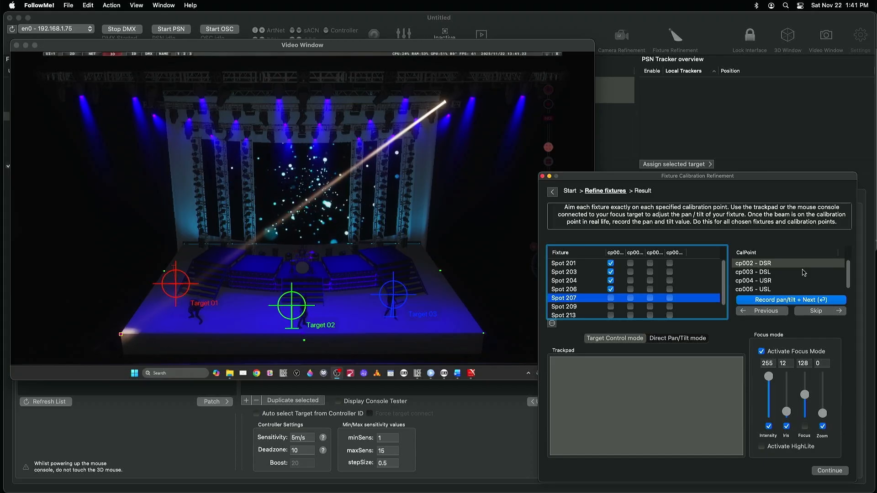
key("Return")
key("Return")
key("Return")
key("Return")
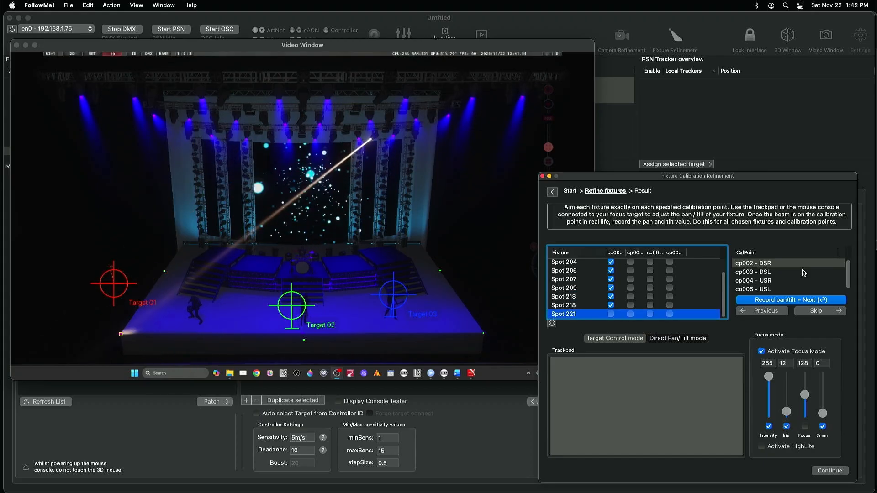
key("Return")
- Aim each of the nine spots at calibration point cp003 - DSL and record its pan/tilt
key("Return")
key("Return")
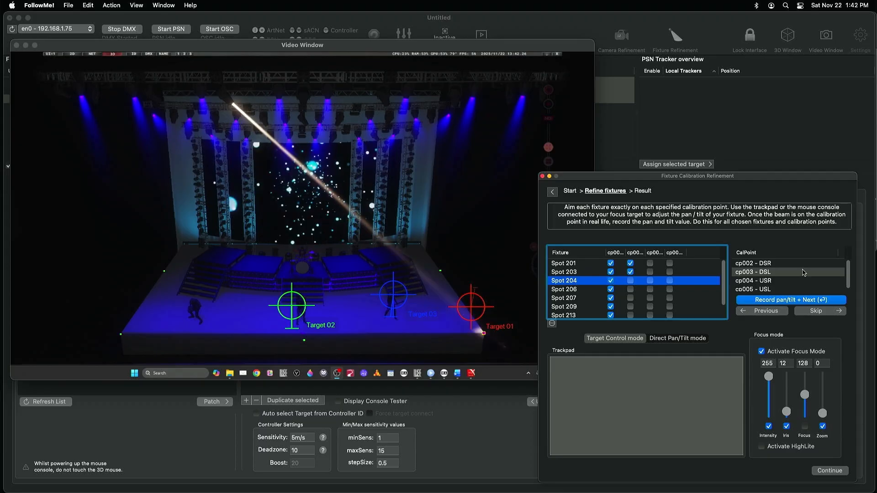
key("Return")
key("Return")
key("Return")
key("Return")
key("Return")
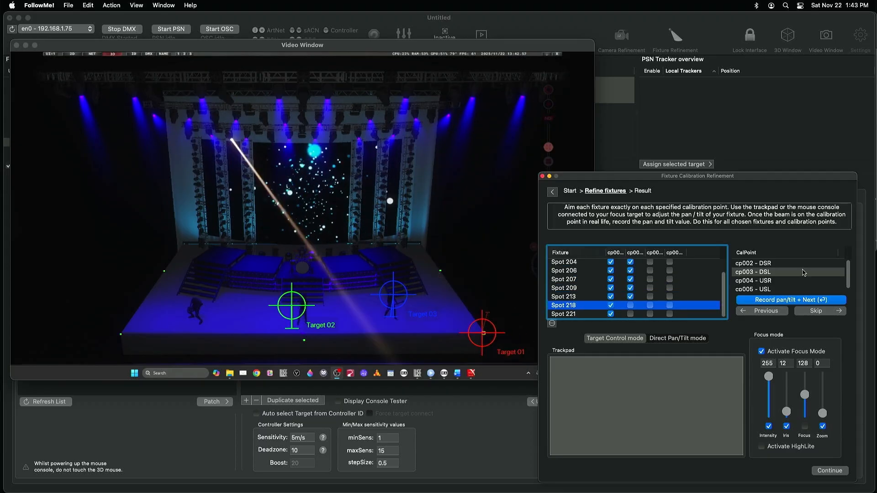
key("Return")
key("Return")
- Aim each of the nine spots at calibration point cp004 - USR and record its pan/tilt
key("Return")
key("Return")
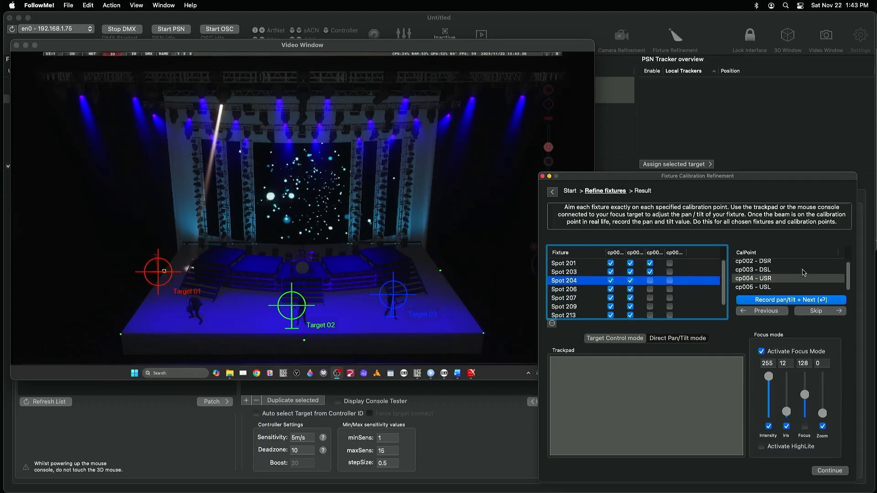
key("Return")
key("Return")
key("Return")
key("Return")
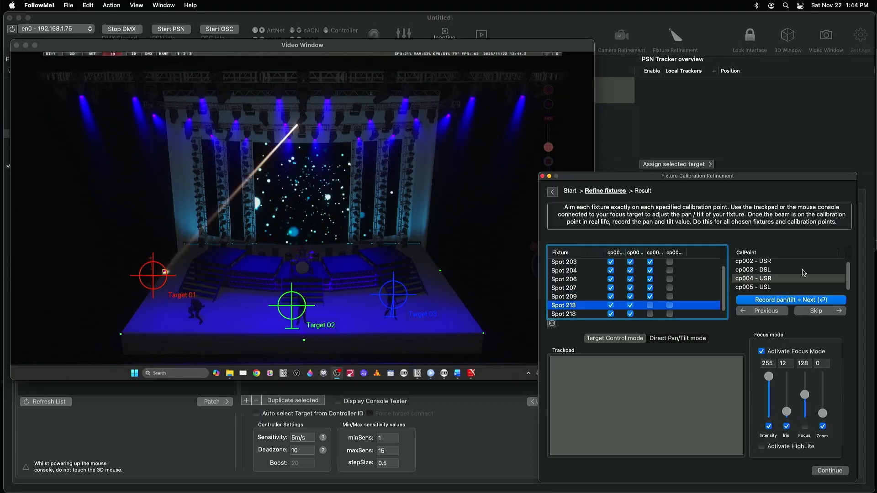
key("Return")
key("Return")
key("Return")
- Aim each of the nine spots at calibration point cp005 - USL and record its pan/tilt
key("Return")
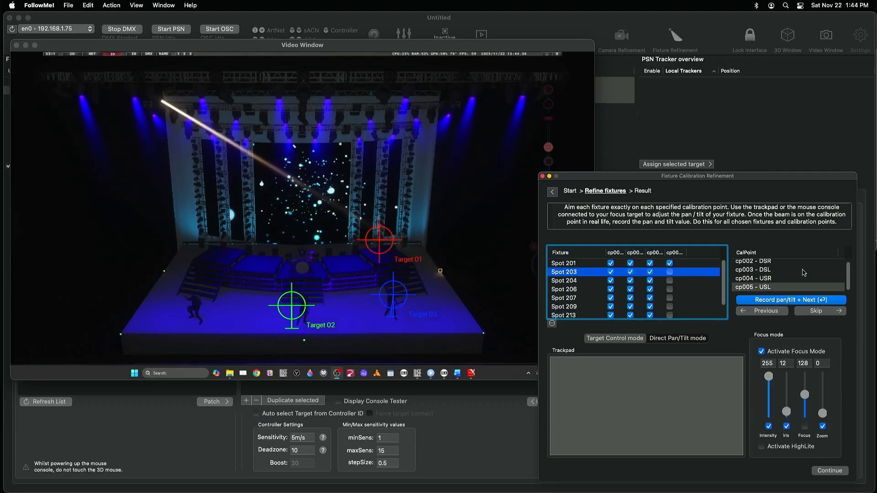
key("Return")
key("Return")
key("Return")
key("Return")
key("Return")
key("Return")
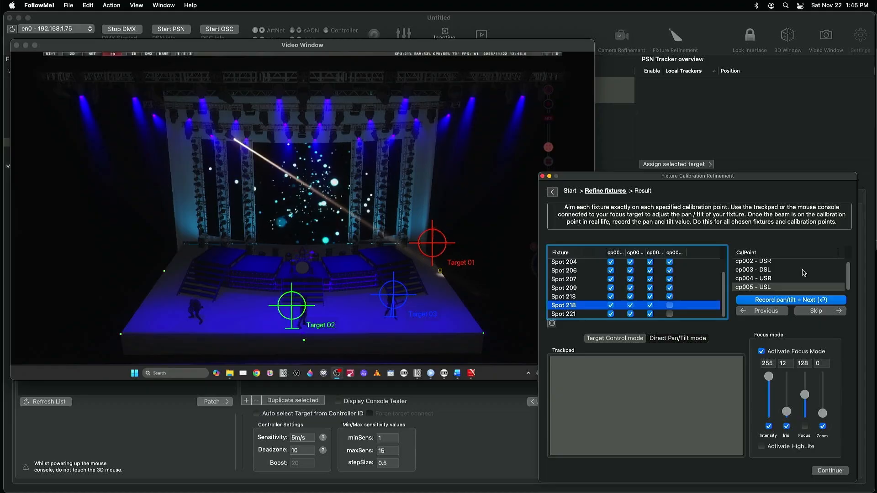
key("Return")
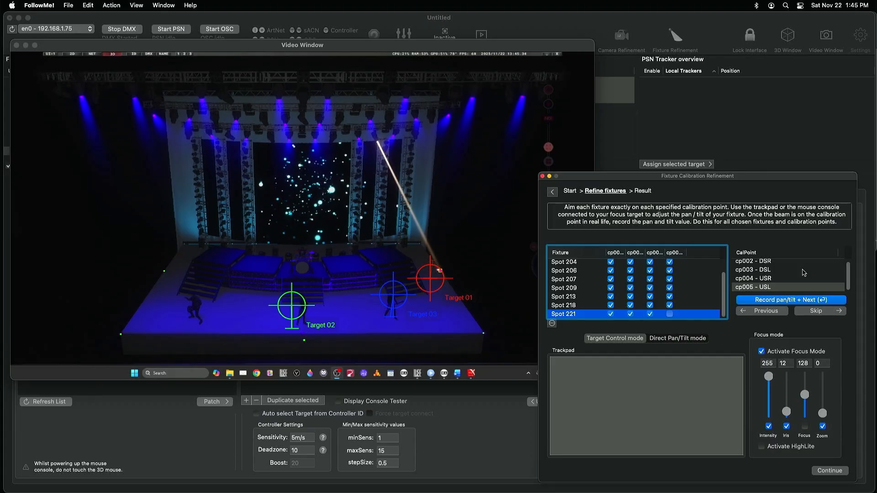
key("Return")
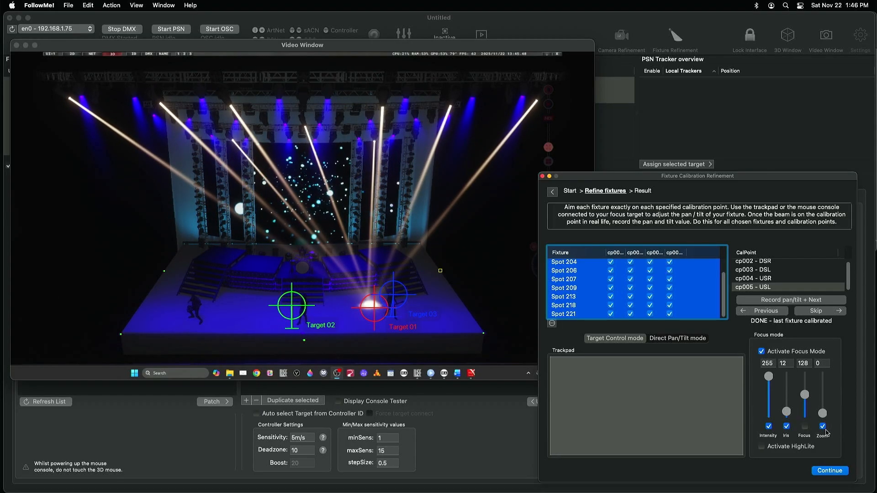
- Continue the fixture refinement wizard to its results after recording all nine spots
left_click(830, 470)
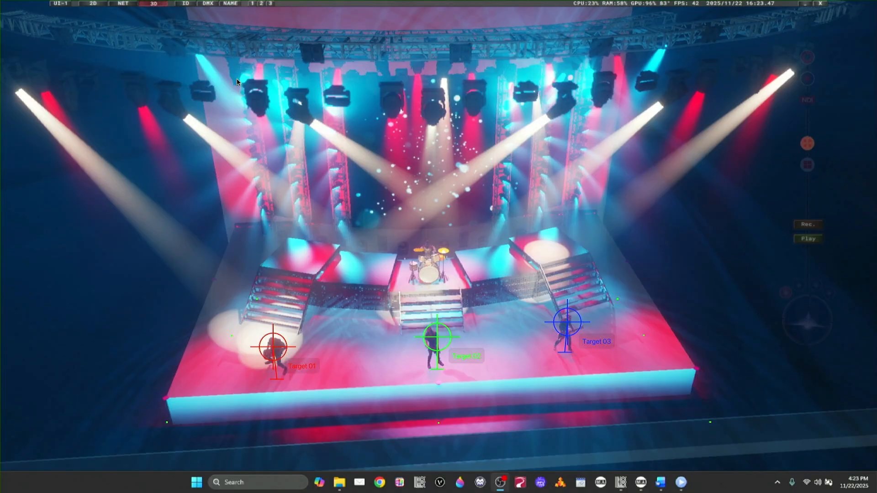
- Take the video window out of full screen and open camera refinement, placing its wizard clear of the stage picture
mouse_move(108, 1)
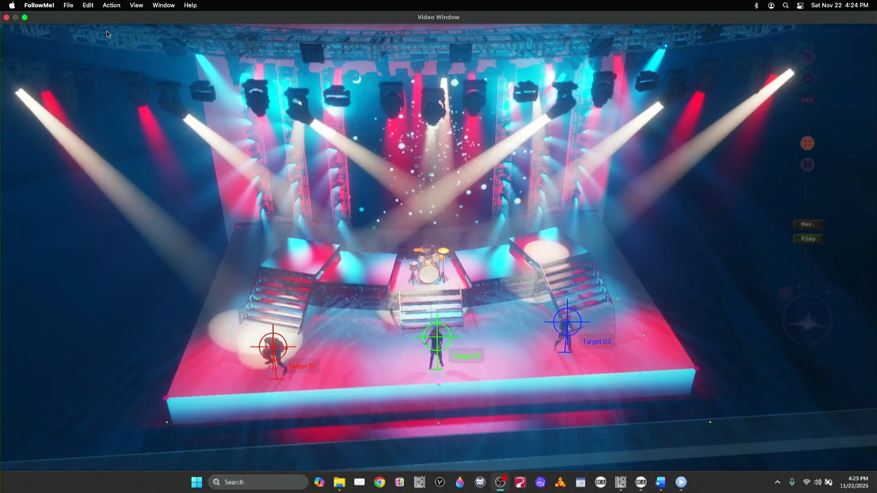
left_click(26, 17)
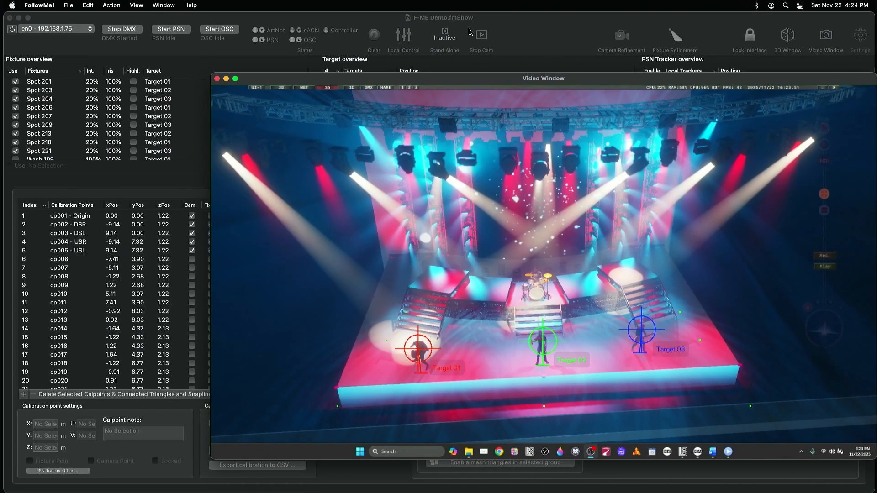
left_click(620, 35)
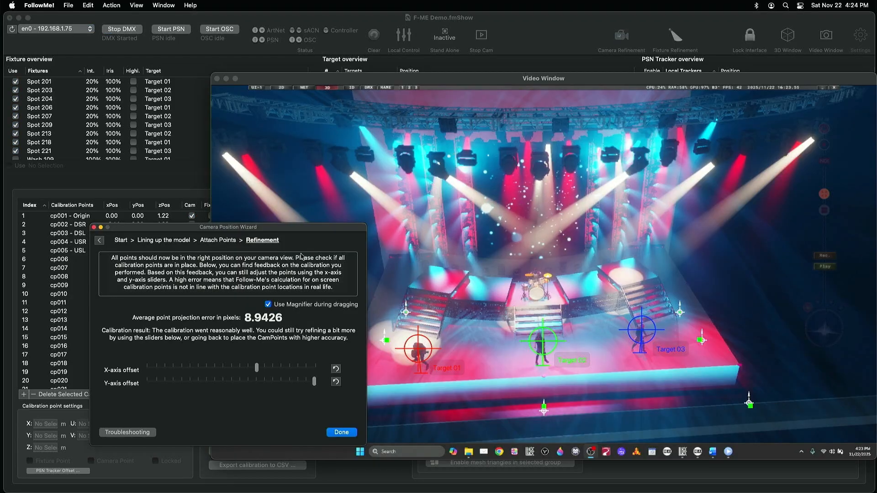
left_click_drag(306, 231, 199, 229)
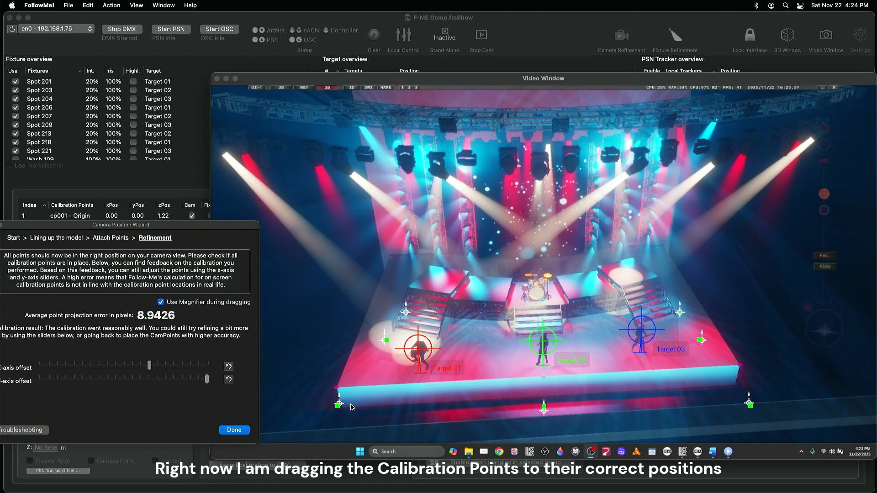
- Reposition camera points cp002 - DSR, cp001 - Origin, cp003 - DSL, cp005 - USL and cp004 - USR onto their real stage locations in the video
left_click(338, 407)
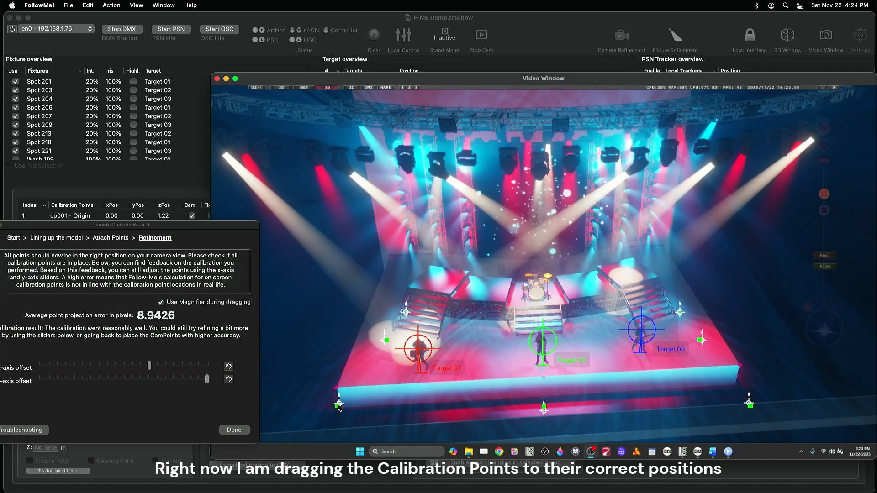
left_click_drag(338, 407, 337, 387)
left_click_drag(544, 406, 541, 378)
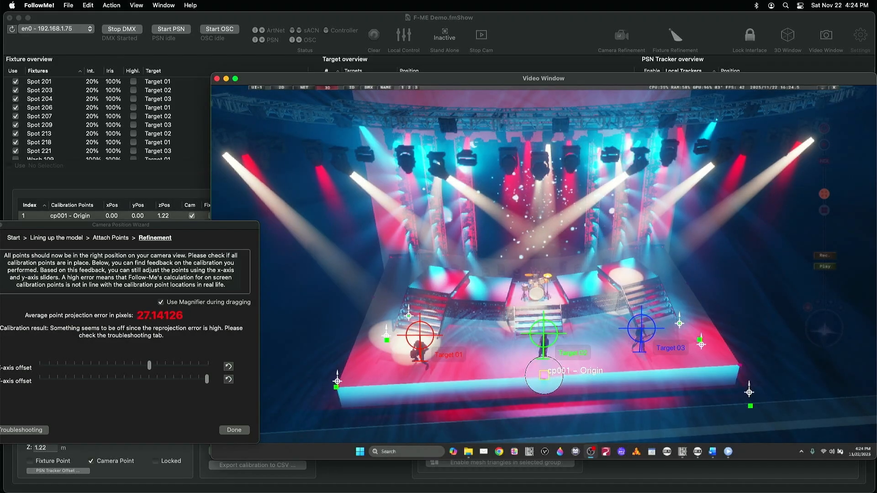
left_click_drag(750, 405, 739, 365)
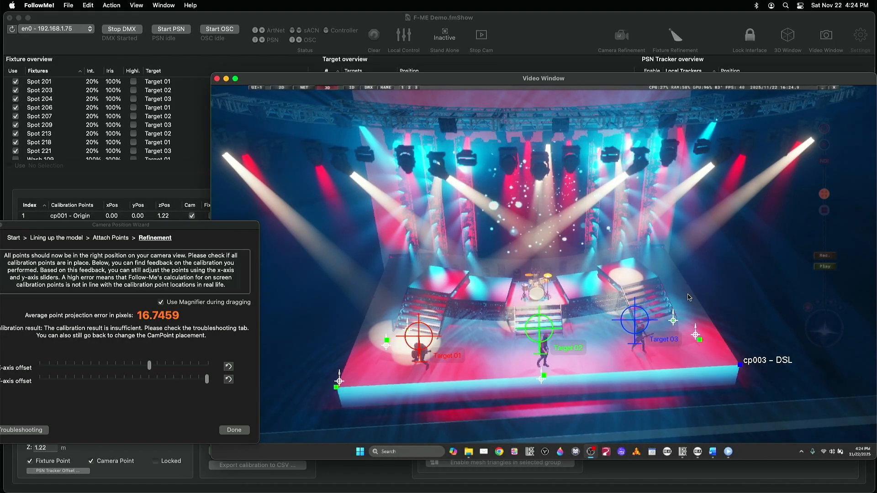
left_click_drag(699, 339, 687, 284)
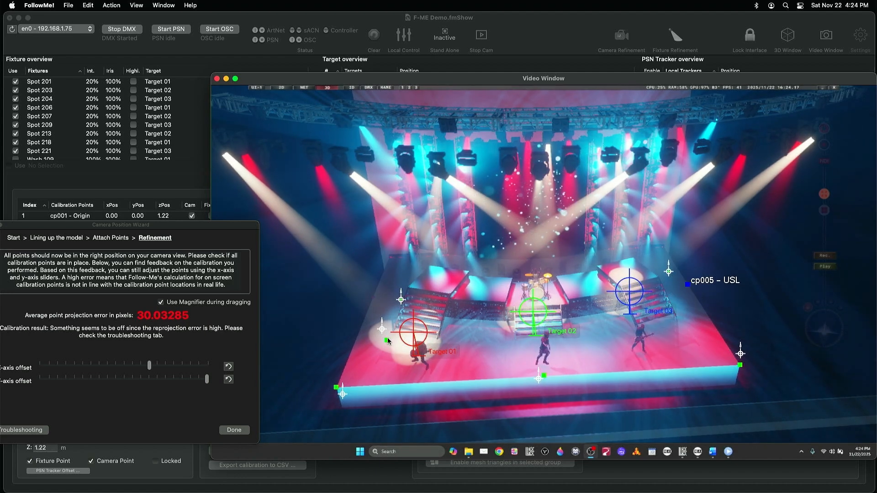
left_click_drag(388, 342, 376, 298)
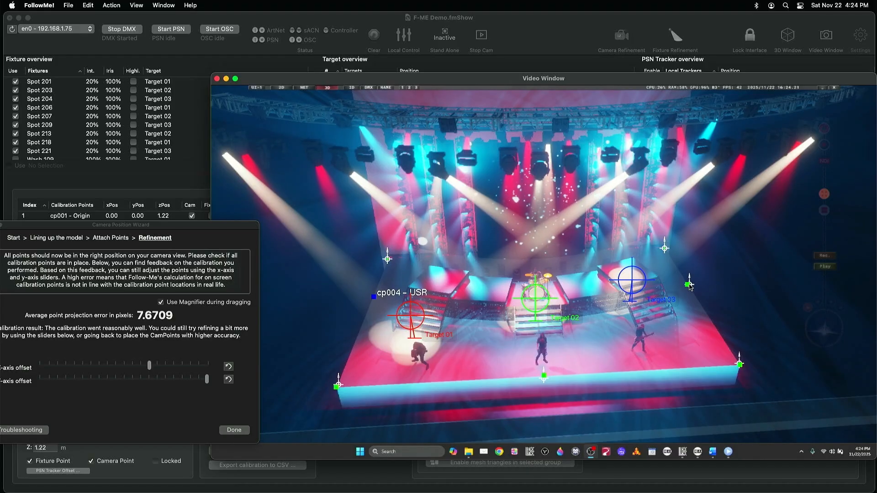
left_click_drag(689, 284, 689, 285)
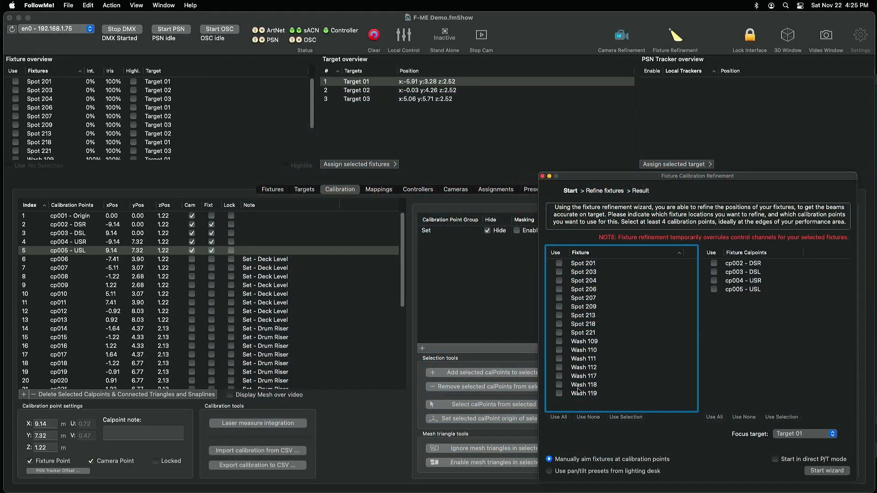
- Start manual fixture refinement for Spots 201, 203, 204, 206, 207, 209, 213 and 218 using all four fixture calibration points
left_click(559, 272)
left_click(558, 289)
left_click(558, 298)
left_click(559, 315)
left_click(559, 324)
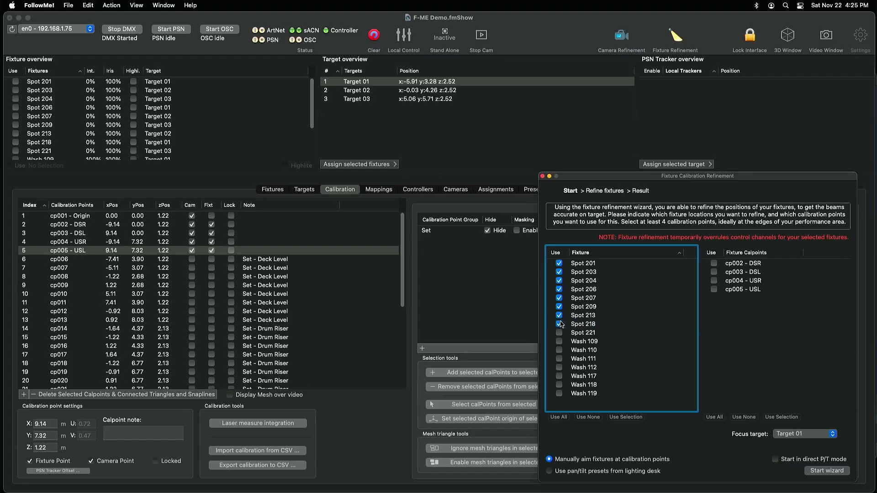
left_click(714, 417)
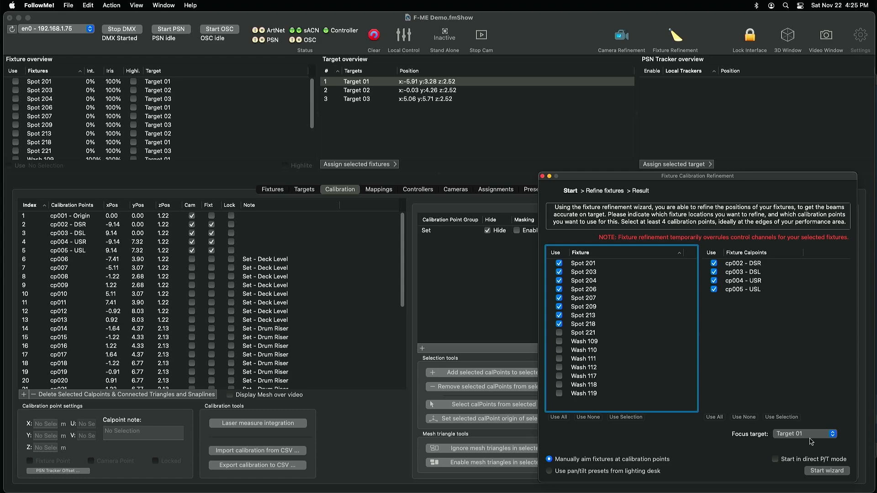
left_click(826, 471)
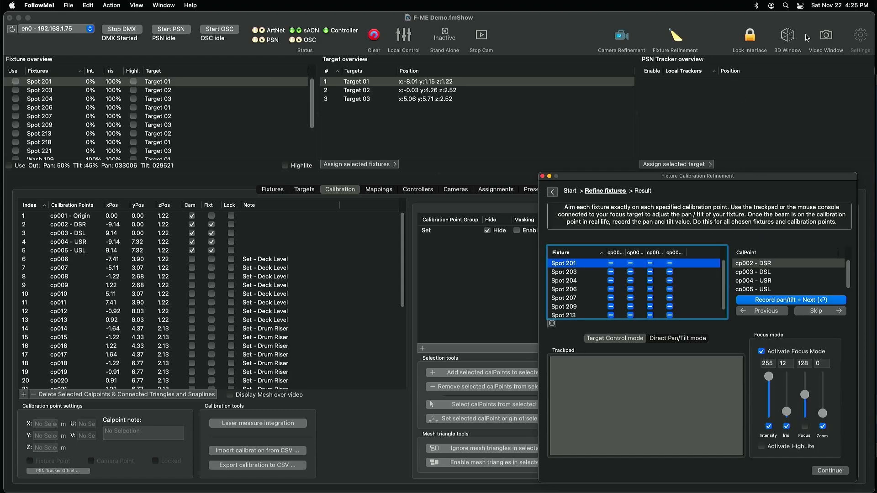
- Show the video window beside the wizard and record pan/tilt for all eight spots aimed at cp002 - DSR
left_click(824, 39)
left_click(825, 36)
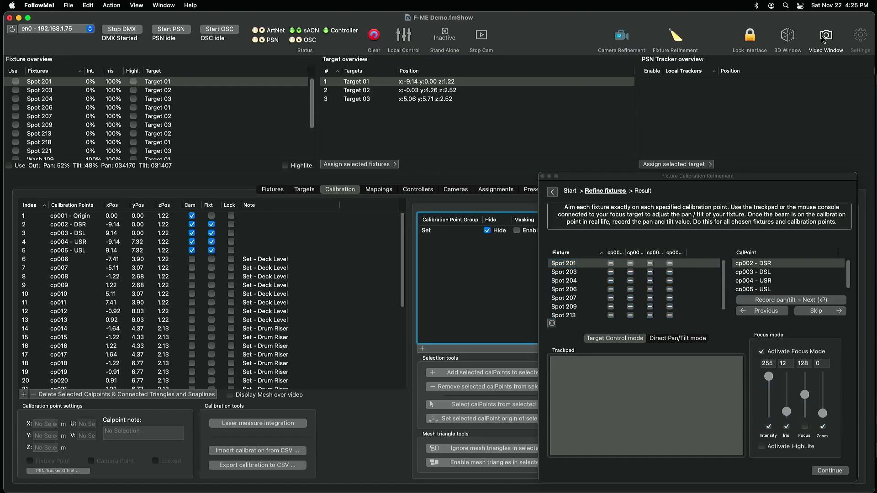
left_click_drag(669, 80, 518, 62)
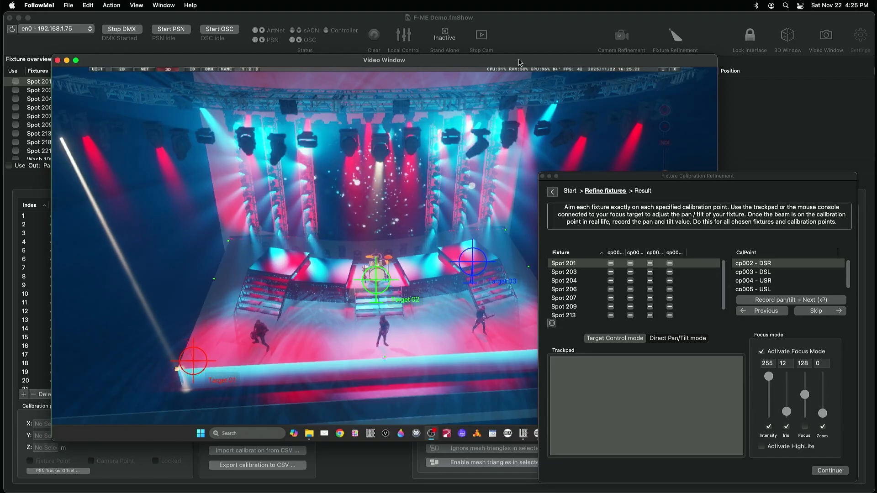
key("Return")
key("Return")
key("Return")
key("Return")
key("Return")
key("Return")
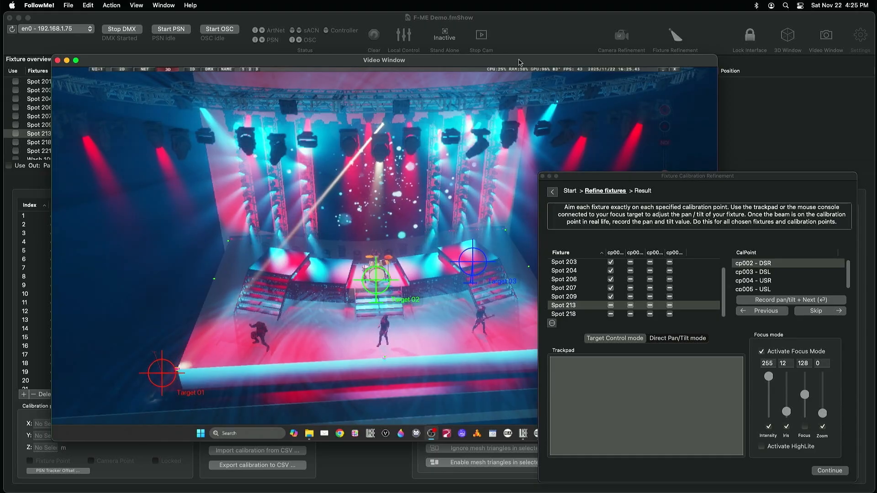
key("Return")
left_click_drag(519, 62, 385, 49)
key("Return")
- Aim each of the eight spots at calibration point cp003 - DSL and record its pan/tilt
key("Return")
key("Return")
key("Return")
key("Return")
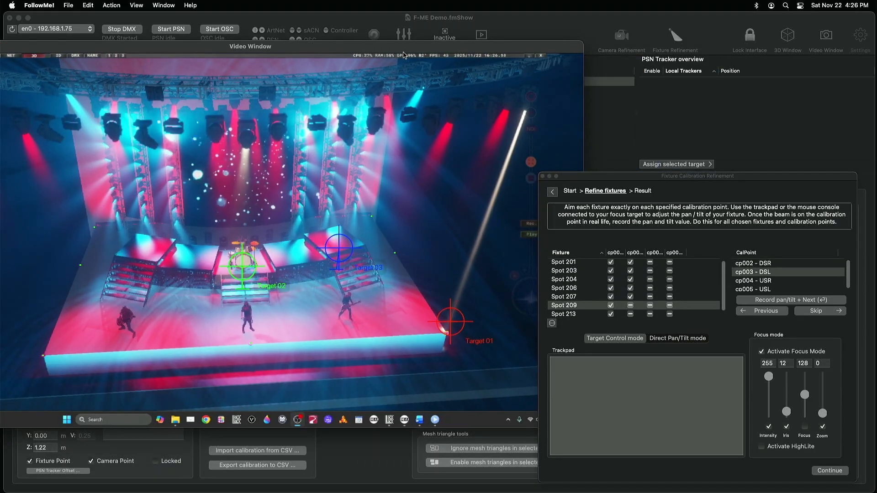
key("Return")
key("Return")
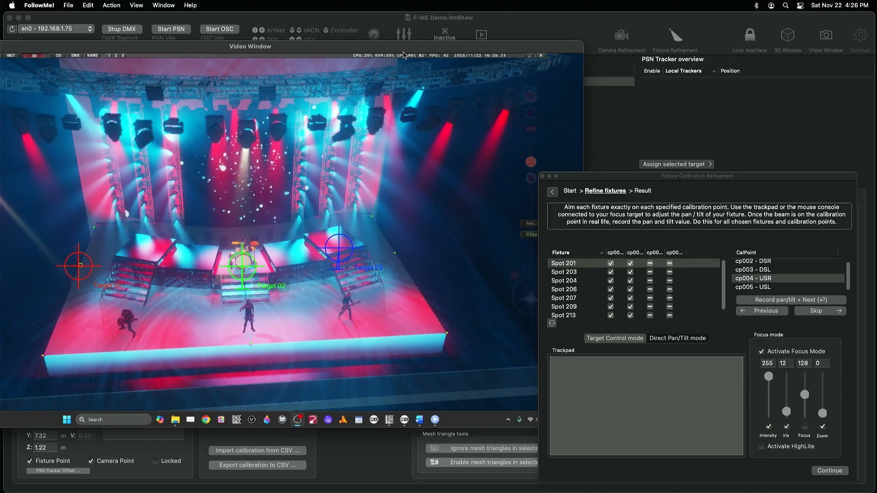
- Aim each of the eight spots at calibration point cp004 - USR and record its pan/tilt
key("Return")
key("Return")
key("Return")
key("Return")
key("Return")
key("Return")
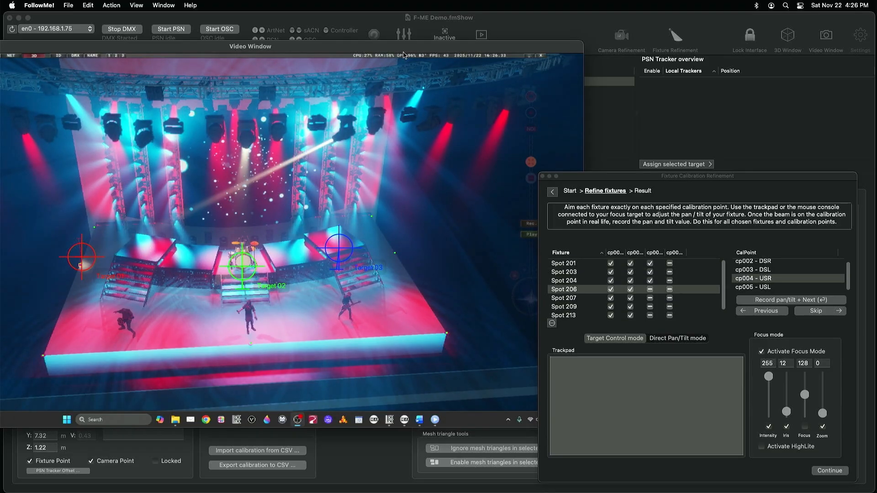
key("Return")
key("Return")
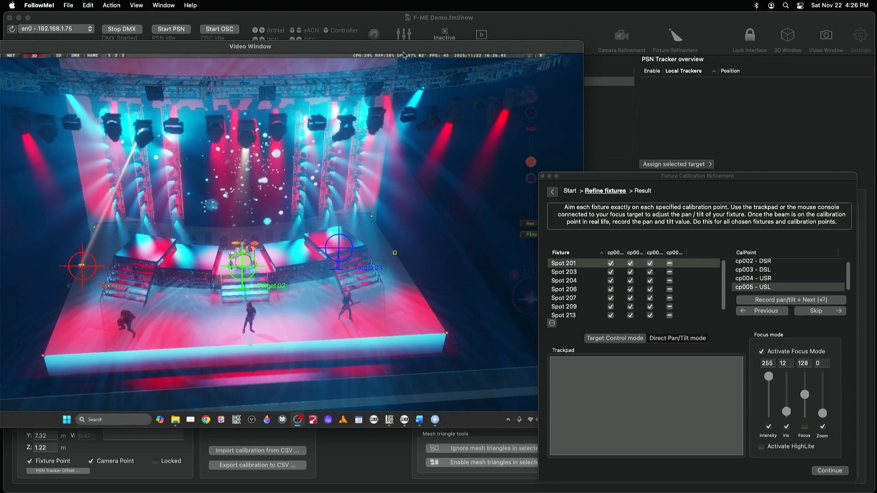
- Aim each of the eight spots at calibration point cp005 - USL and record its pan/tilt
key("Return")
key("Return")
key("Return")
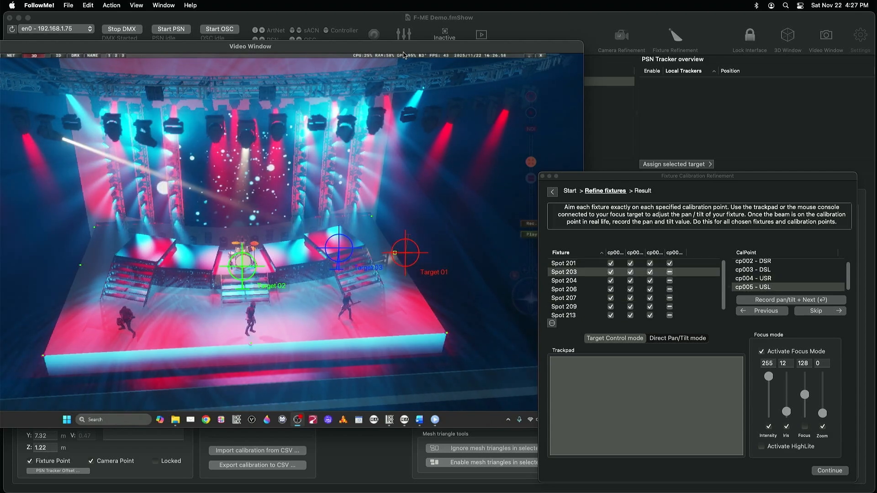
key("Return")
key("Return")
key("Return")
key("Return")
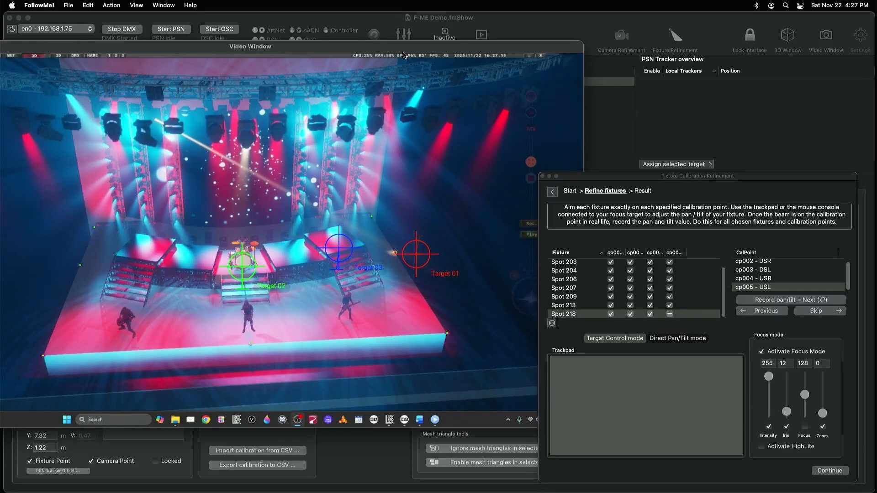
key("Return")
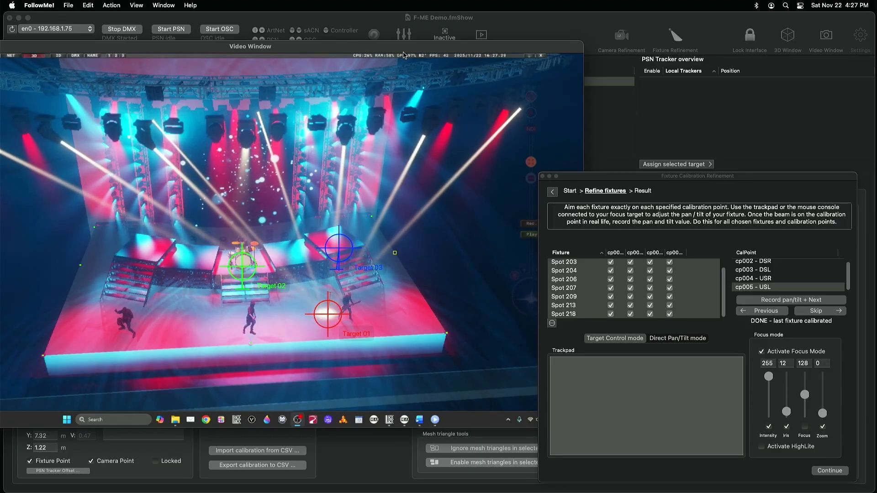
- Finish the fixture refinement from its result page and show the video window full screen
left_click(825, 472)
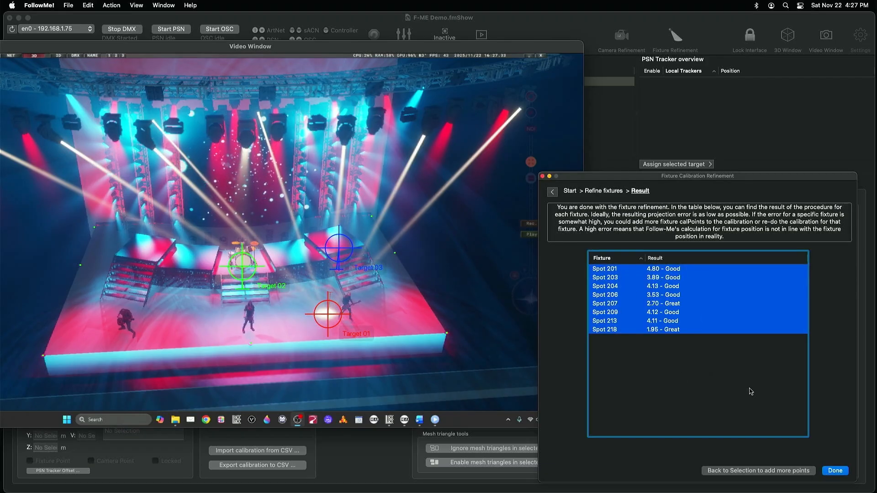
left_click(834, 471)
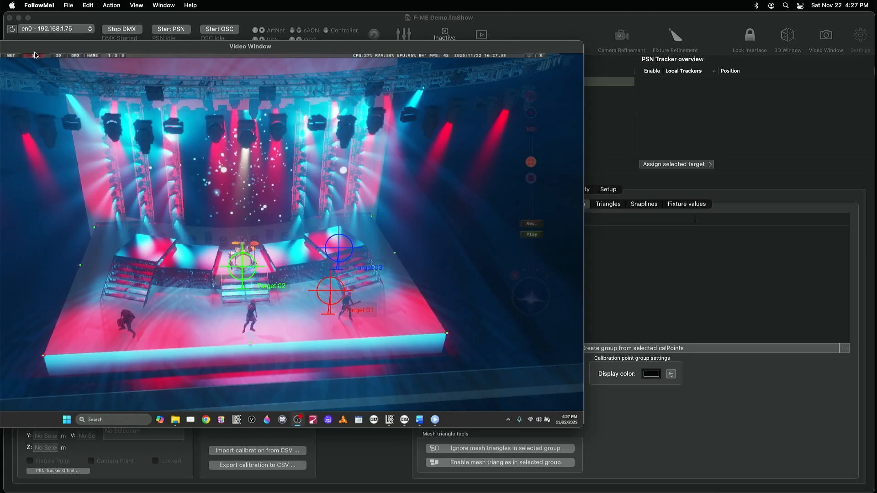
left_click_drag(48, 52, 160, 60)
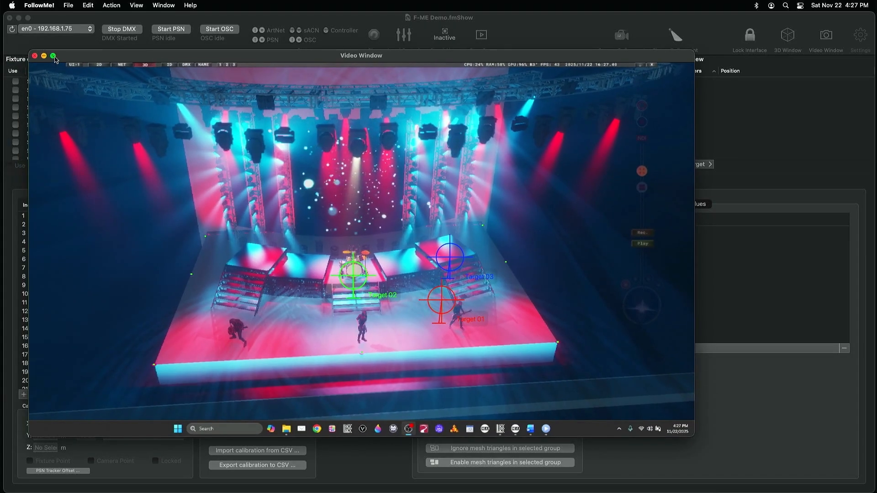
left_click(55, 56)
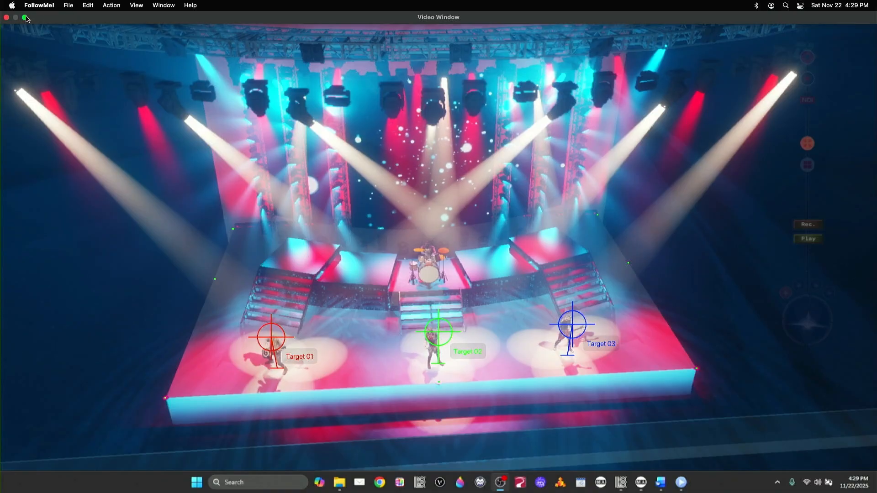
- Leave the full-screen video, review the set's calibration points and inspect the set model on the stage mesh in the 3D window
left_click(25, 20)
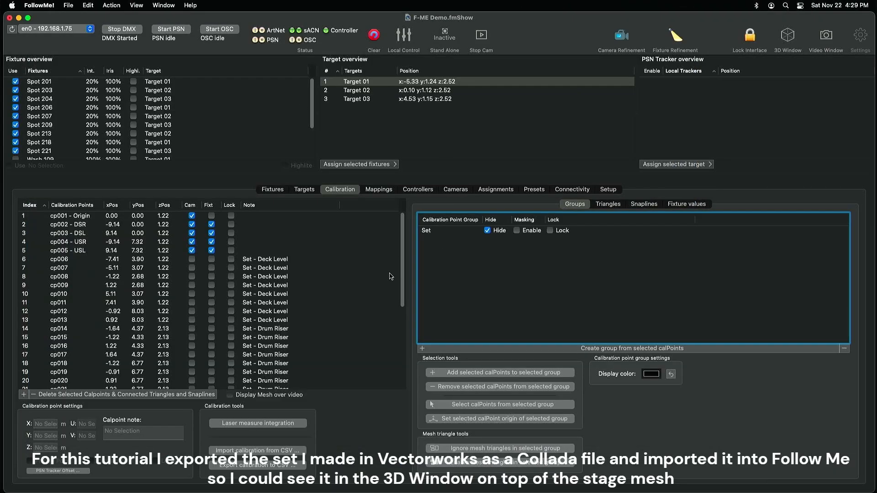
left_click_drag(71, 263, 94, 247)
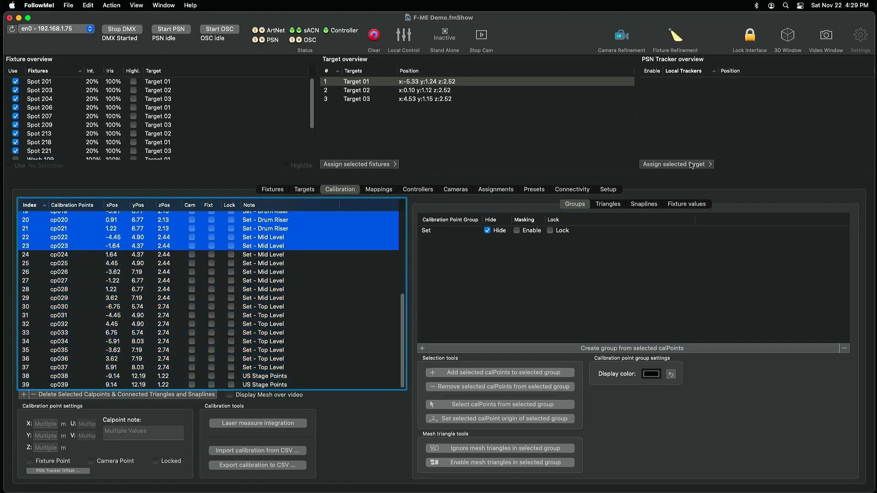
left_click(789, 36)
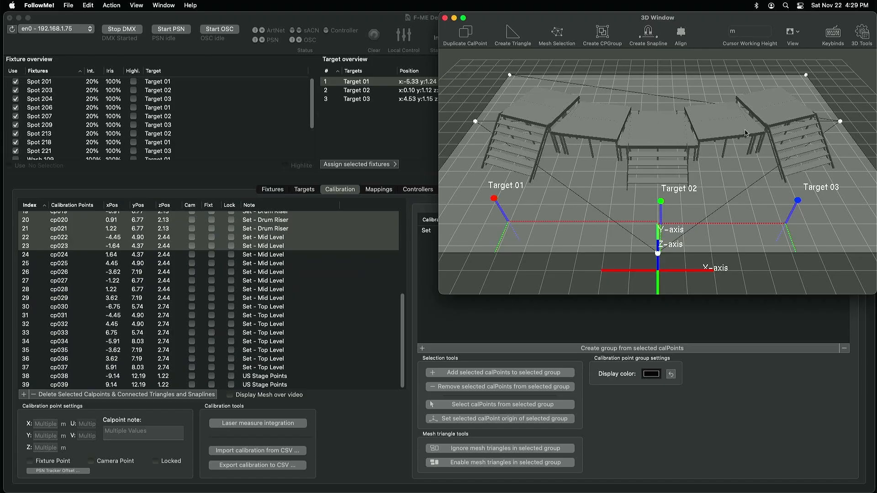
left_click(445, 18)
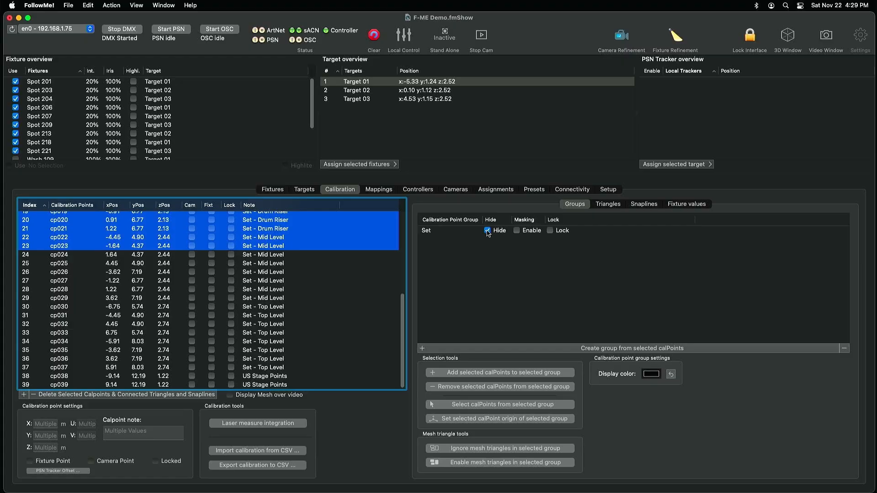
- Unhide the Set calibration point group and show the video window full screen
left_click(487, 232)
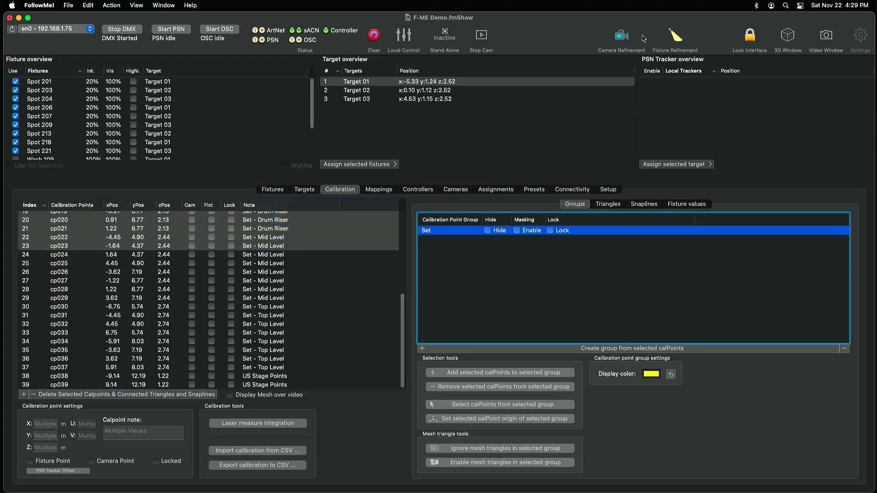
left_click(825, 36)
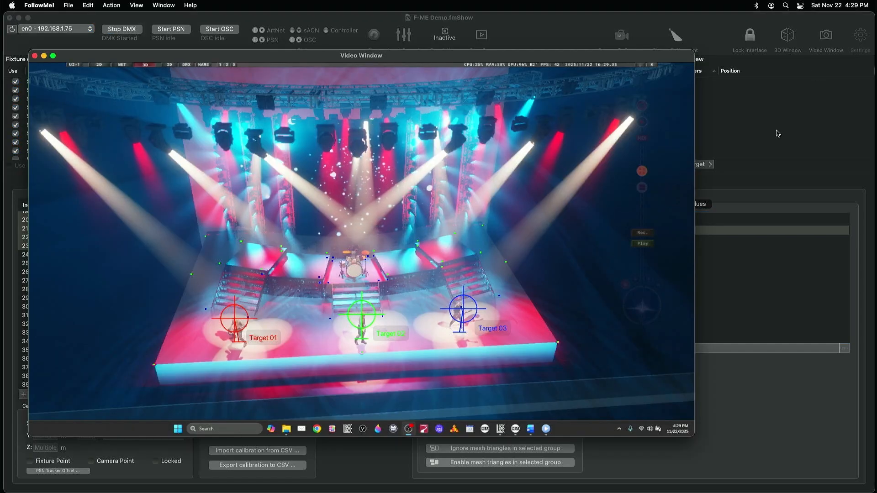
left_click(53, 55)
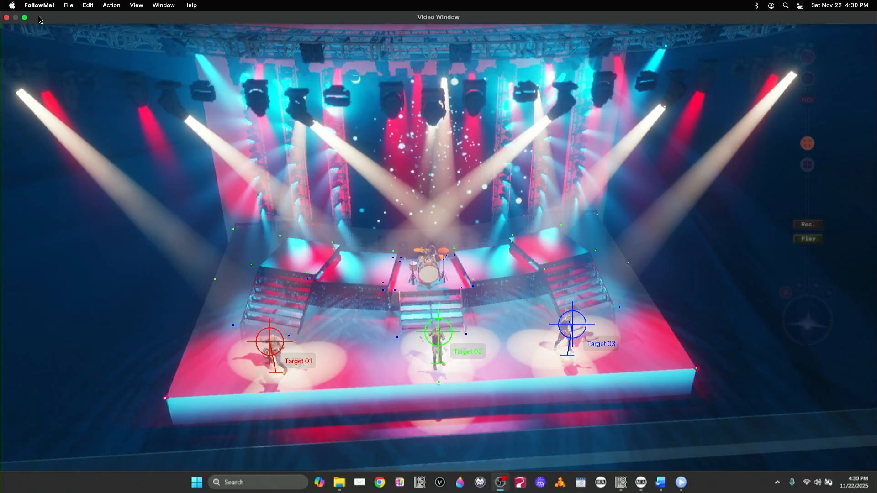
- Turn on the display of the mesh over video and return the video window to full screen
left_click(25, 18)
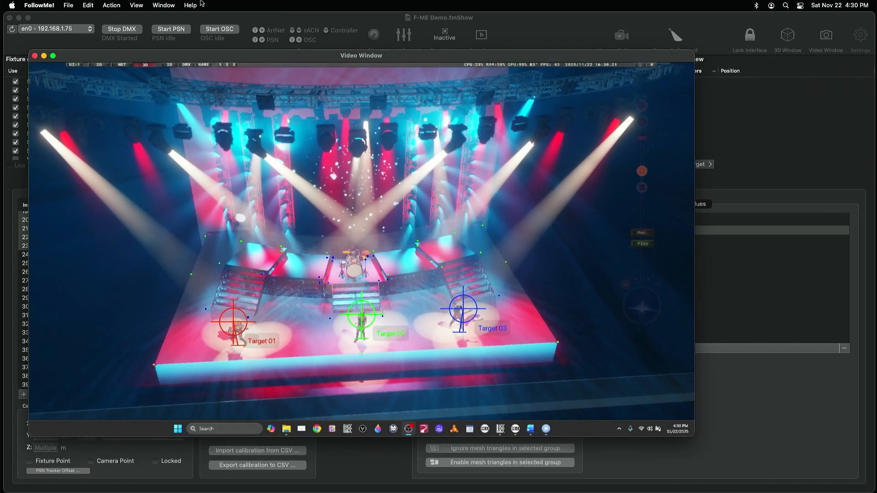
left_click(250, 21)
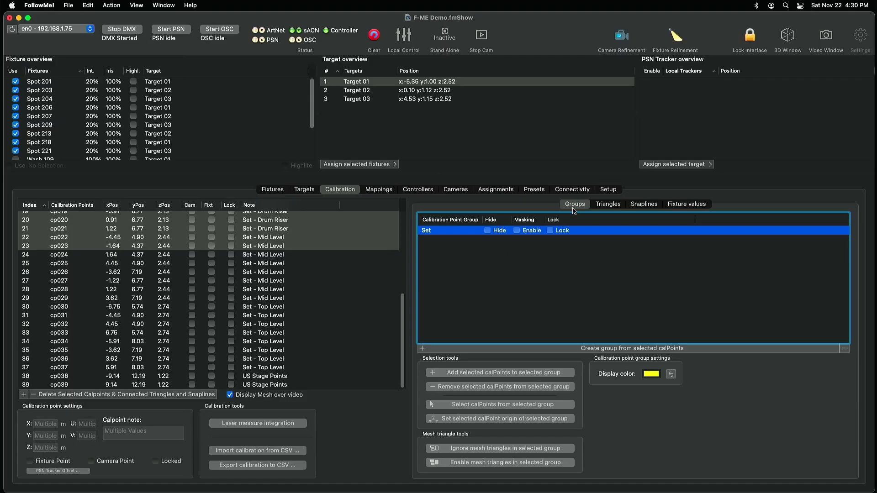
left_click(828, 35)
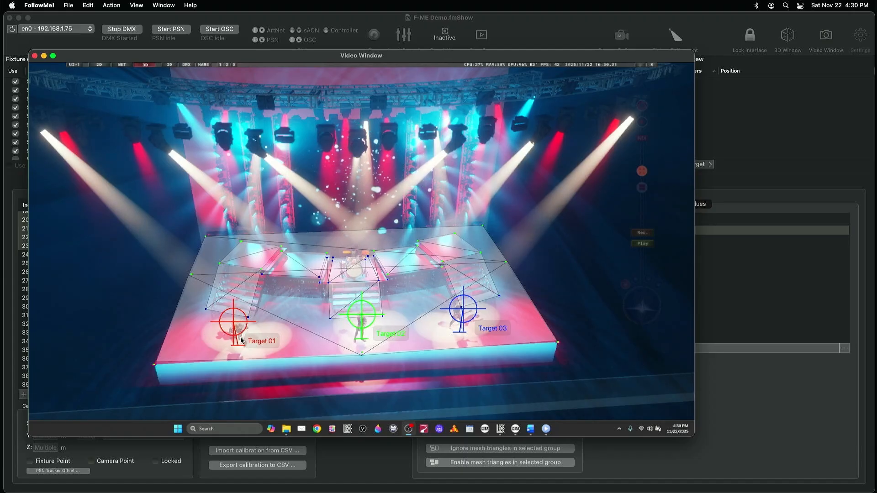
left_click(53, 57)
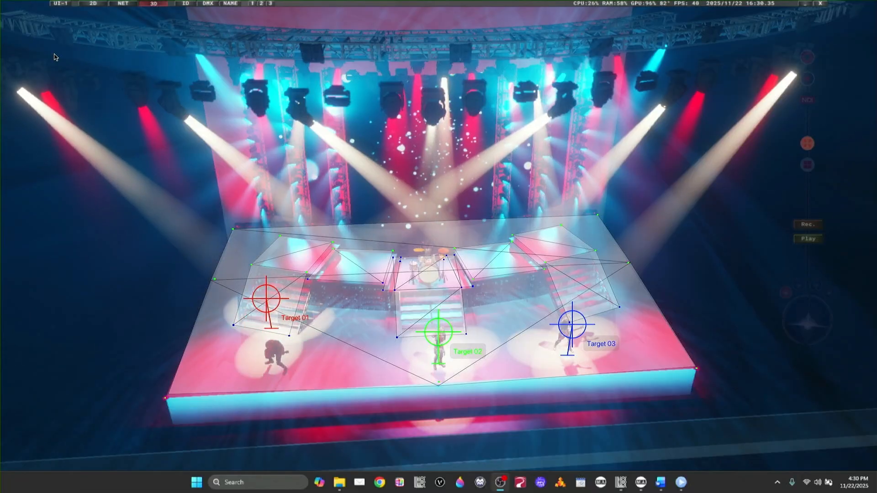